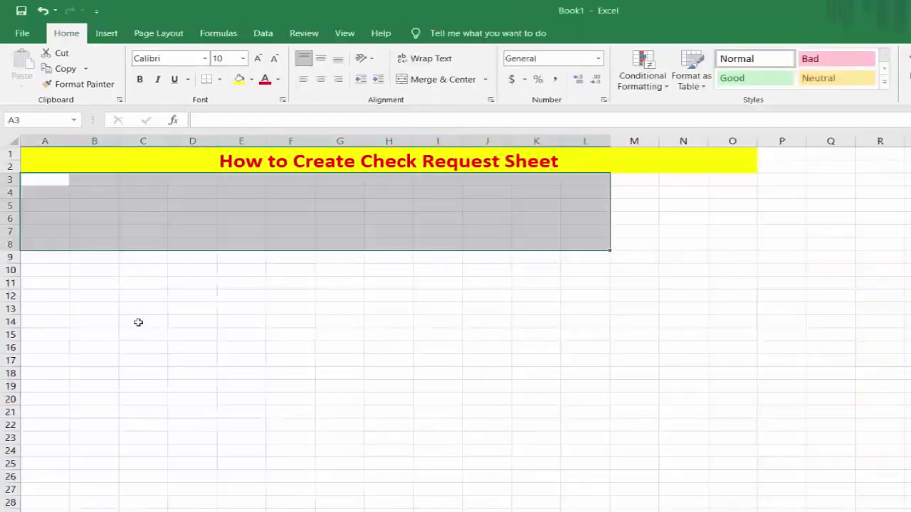
# - Merge and center cells A3:C6 and copy that formatting to the block A7:C10 below
pyautogui.click(29, 191)
pyautogui.moveTo(39, 179); pyautogui.dragTo(153, 218)
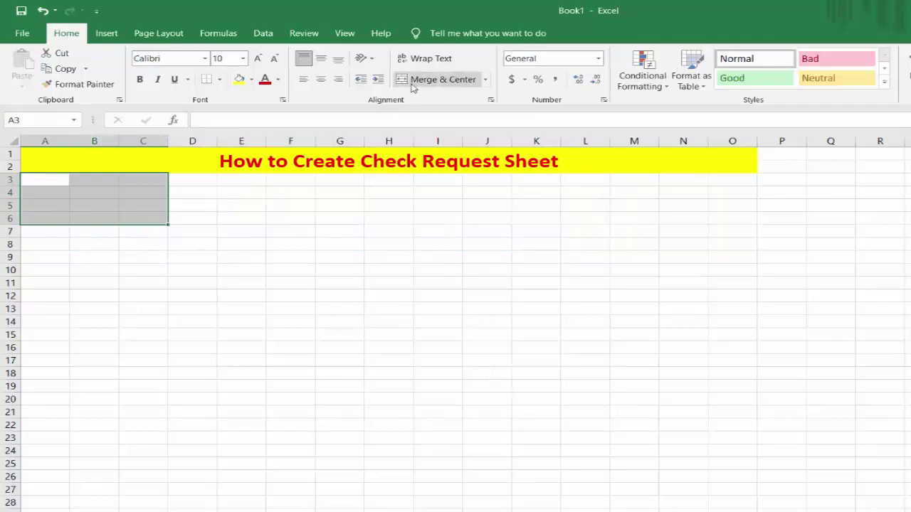
pyautogui.click(436, 79)
pyautogui.click(78, 84)
pyautogui.click(51, 229)
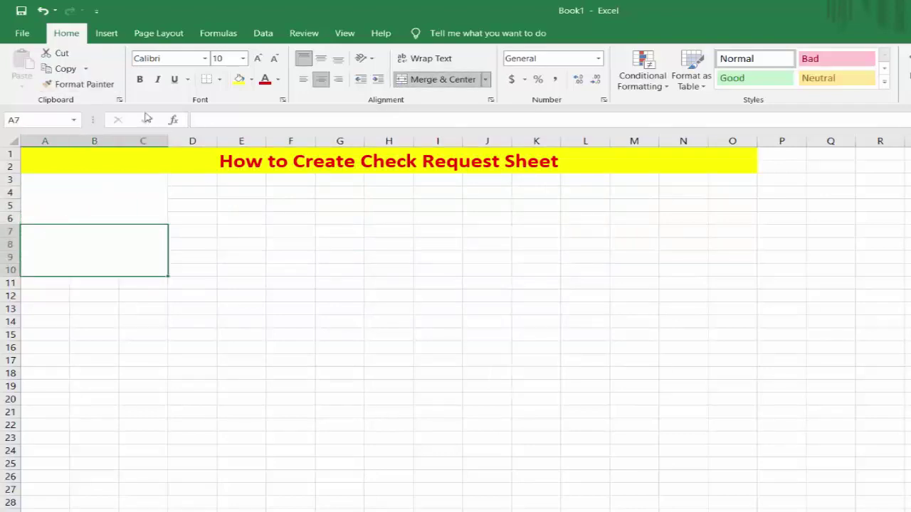
# - Merge and center cells D3:L6 and D7:L10 as two separate blocks
pyautogui.moveTo(192, 180); pyautogui.dragTo(568, 212)
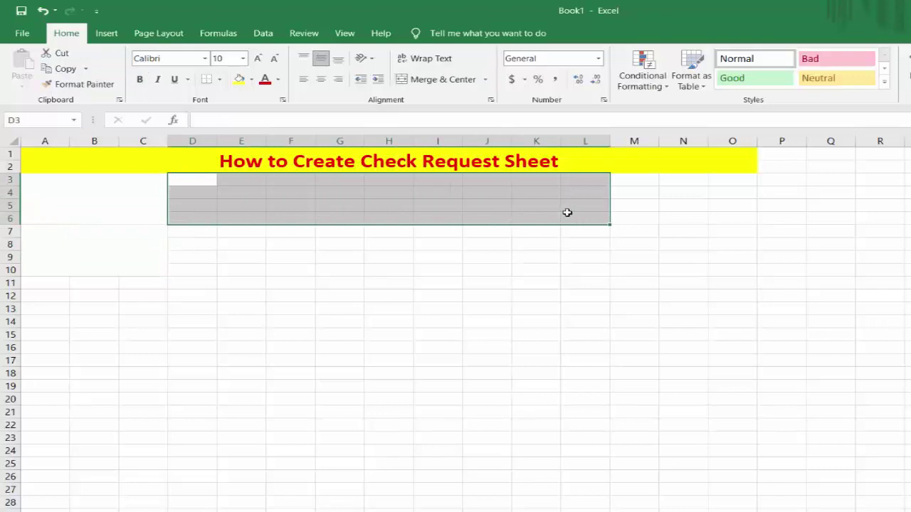
pyautogui.click(427, 79)
pyautogui.moveTo(193, 234); pyautogui.dragTo(605, 262)
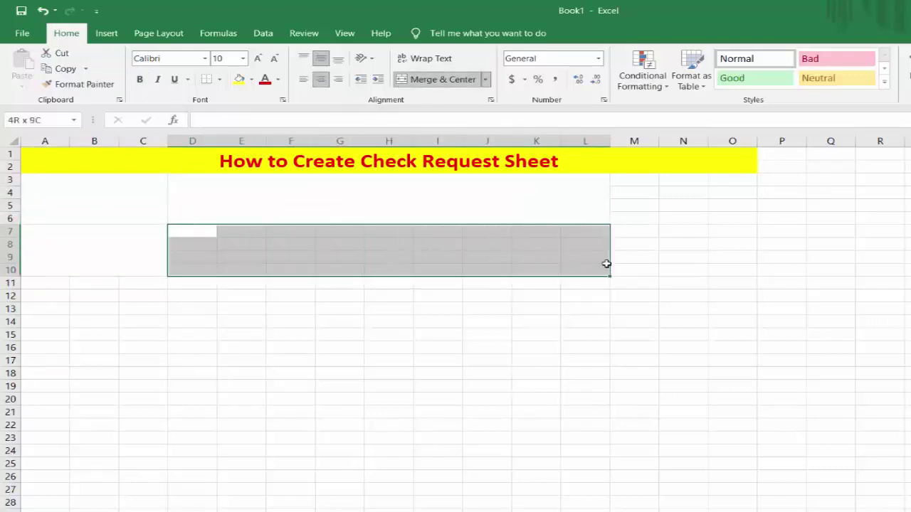
pyautogui.click(427, 79)
pyautogui.click(388, 333)
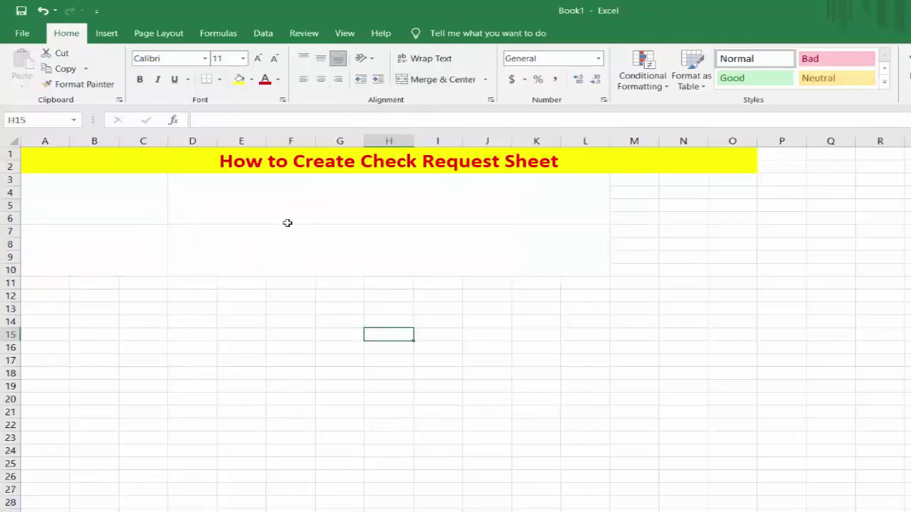
# - Merge and center M3:O4, then copy its formatting to M5:O6, M7:O8 and M9:O10
pyautogui.moveTo(627, 183); pyautogui.dragTo(736, 197)
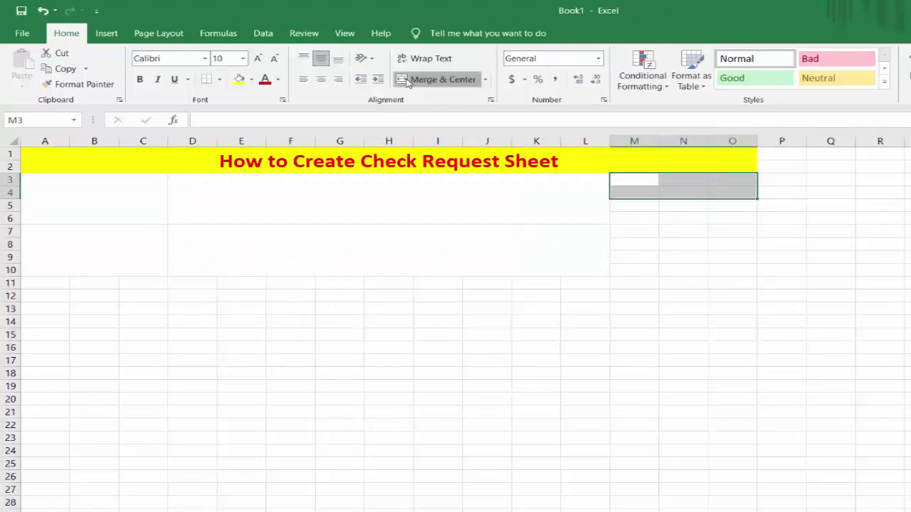
pyautogui.click(434, 79)
pyautogui.click(85, 87)
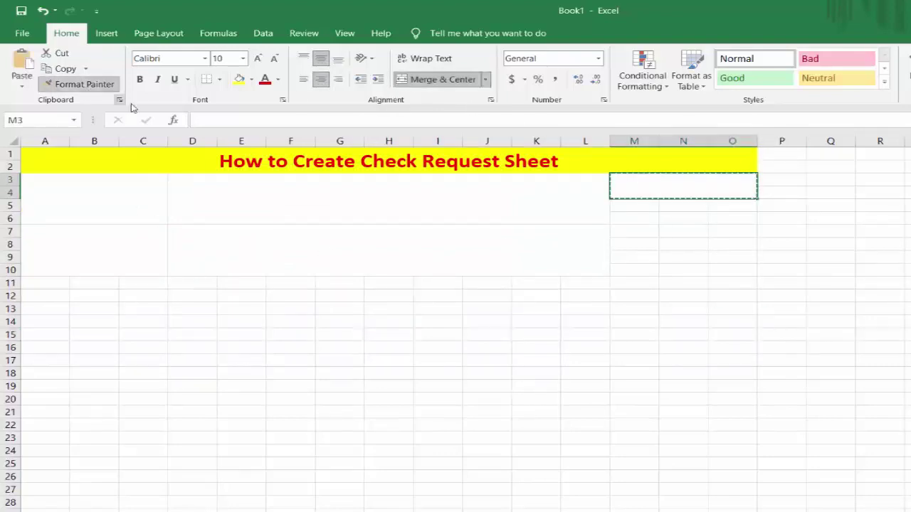
pyautogui.click(626, 204)
pyautogui.click(85, 84)
pyautogui.click(621, 232)
pyautogui.click(85, 84)
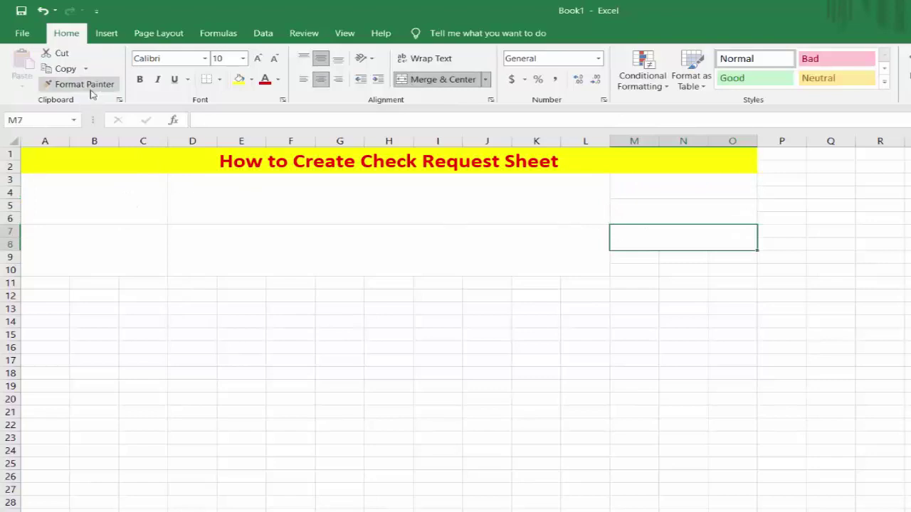
pyautogui.click(626, 260)
pyautogui.press('Up')
pyautogui.press('Up')
pyautogui.press('Up')
pyautogui.press('Down')
pyautogui.press('Down')
pyautogui.press('Down')
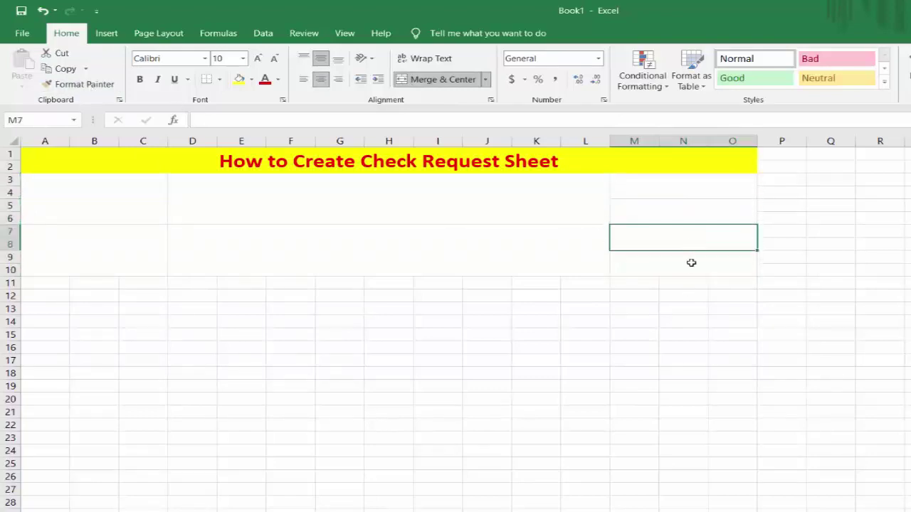
# - Apply thick outline and inside borders to the merged header blocks in A3:O10
pyautogui.click(133, 211)
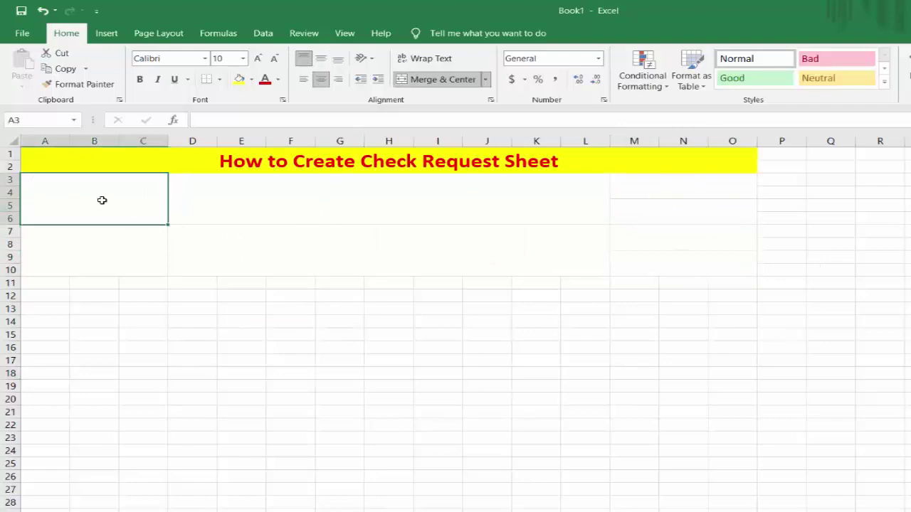
pyautogui.moveTo(102, 200); pyautogui.dragTo(740, 267)
pyautogui.rightClick(417, 191)
pyautogui.click(481, 441)
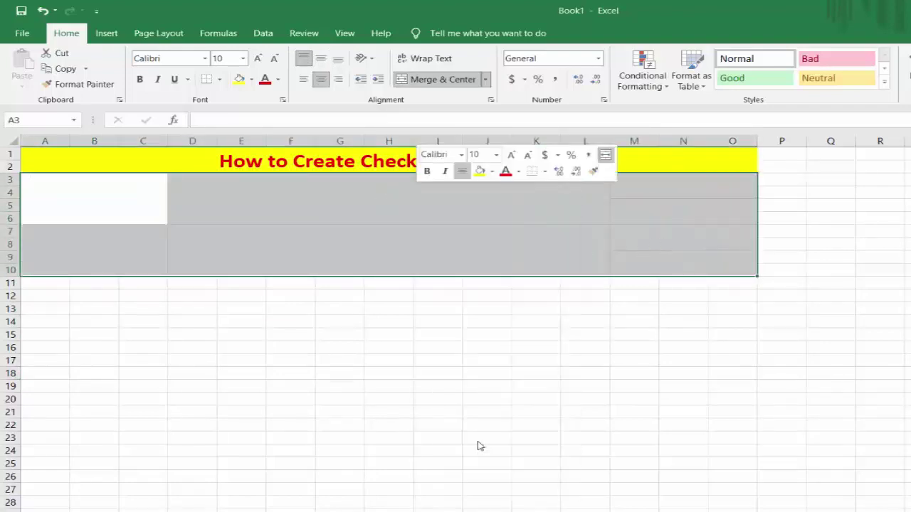
pyautogui.moveTo(459, 232); pyautogui.dragTo(447, 186)
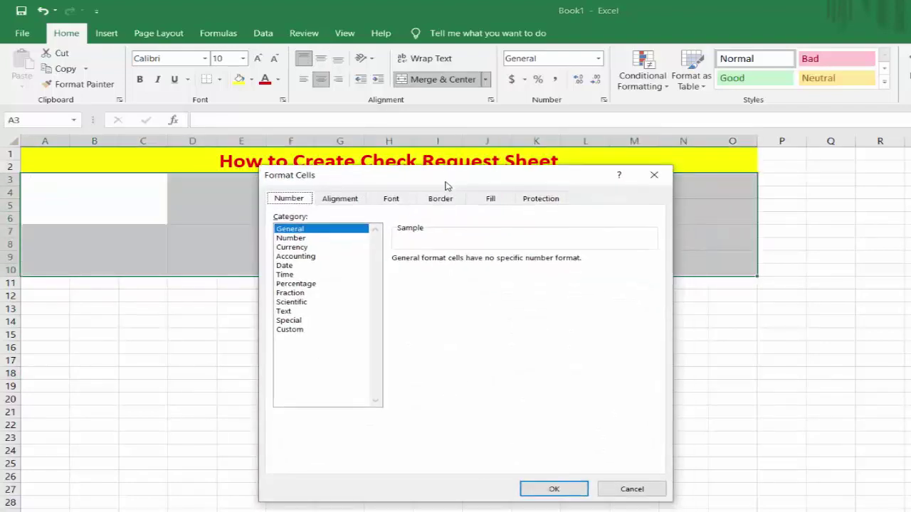
pyautogui.click(441, 200)
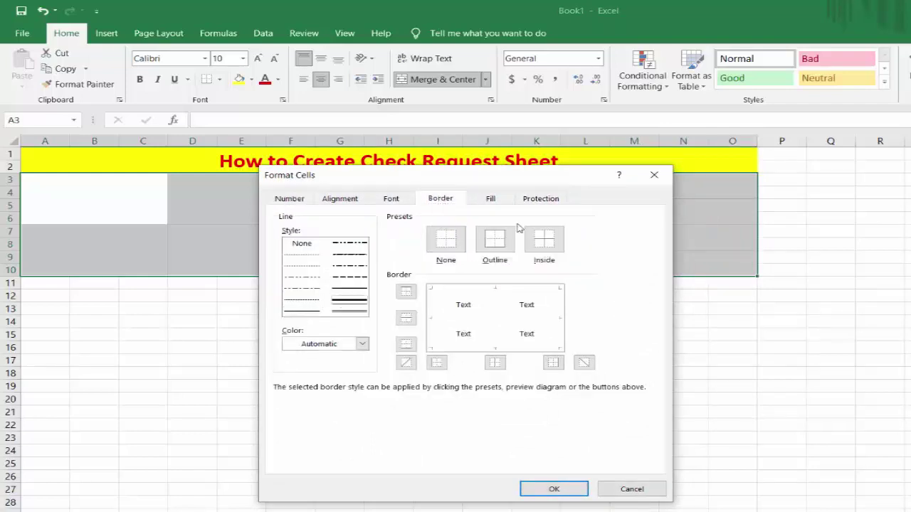
pyautogui.click(496, 239)
pyautogui.click(548, 241)
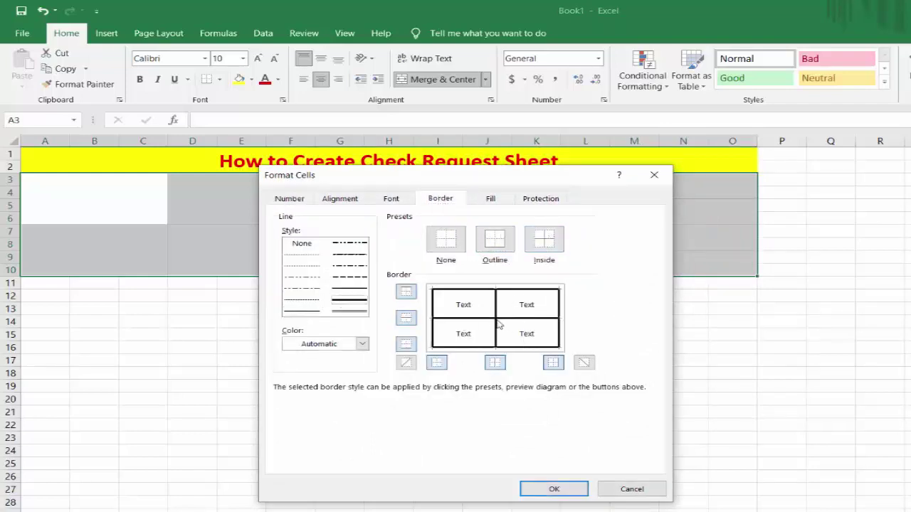
pyautogui.click(552, 489)
pyautogui.click(585, 389)
pyautogui.click(493, 207)
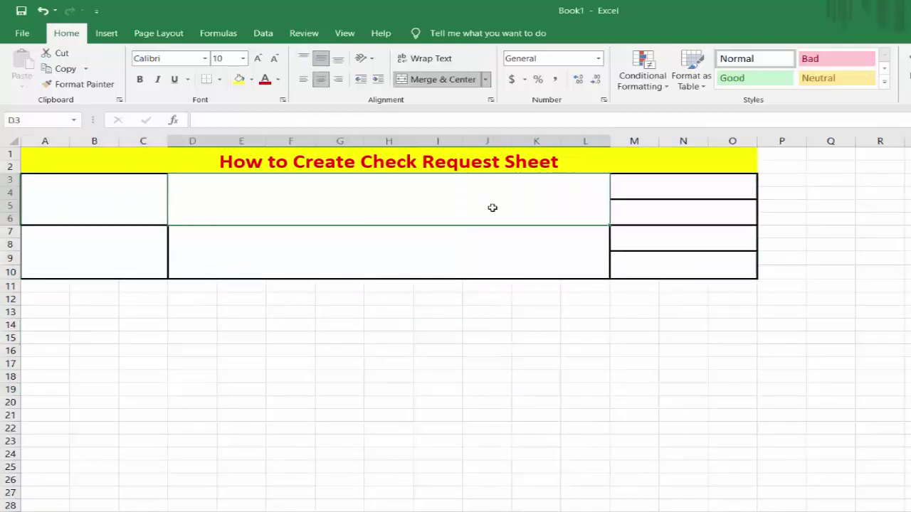
pyautogui.click(340, 339)
# - Enter "Client:-" in merged cell A3 and "Consultant :-" in merged cell A7
pyautogui.click(45, 194)
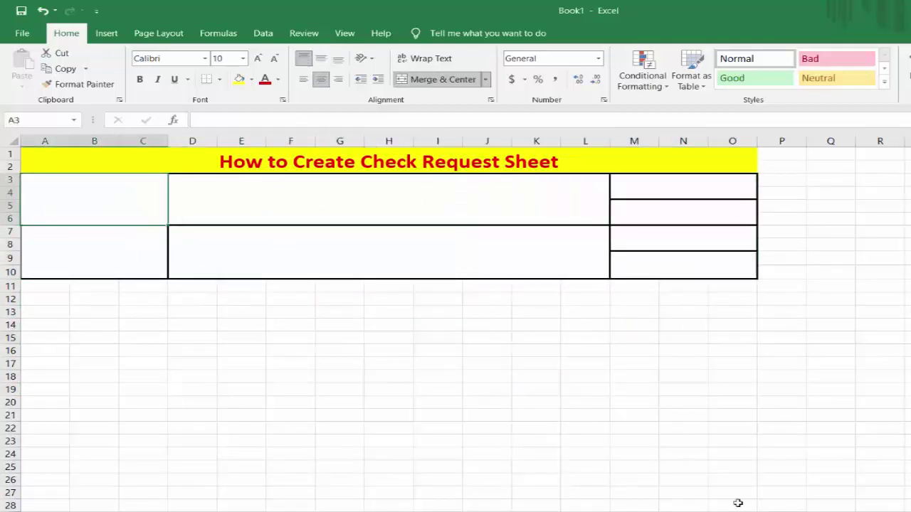
pyautogui.write('Clie')
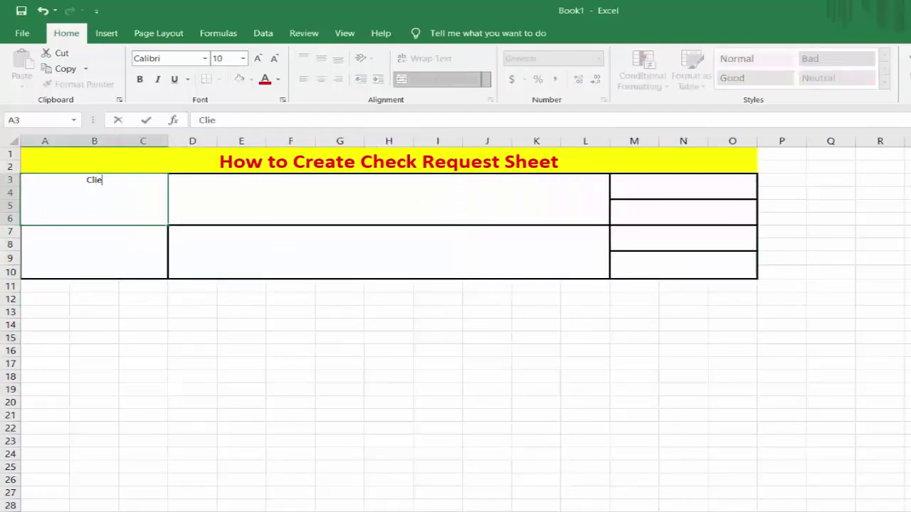
pyautogui.write('nt:-')
pyautogui.click(101, 252)
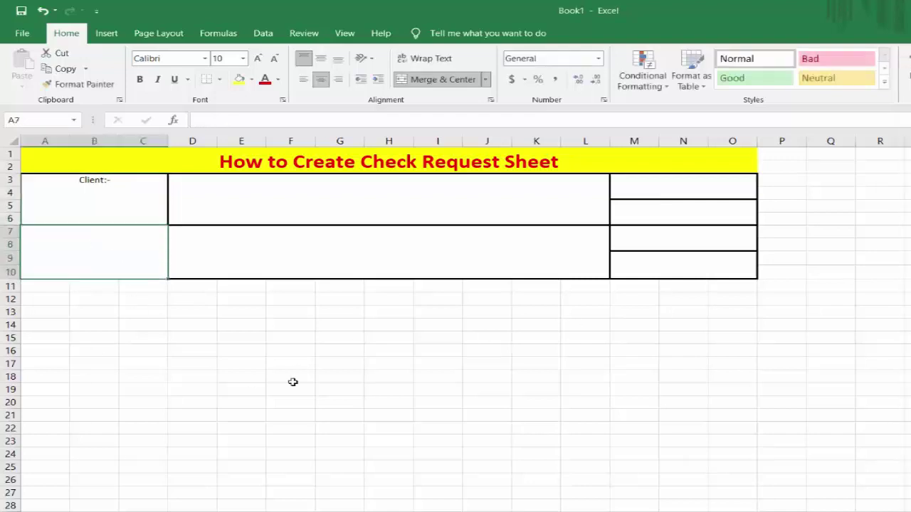
pyautogui.write('Consy')
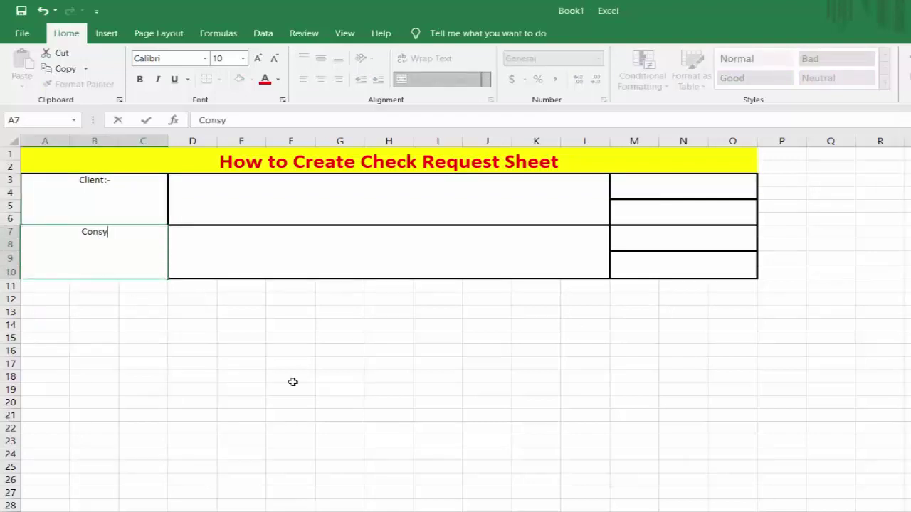
pyautogui.press('BackSpace')
pyautogui.write('ultant :-')
pyautogui.click(293, 383)
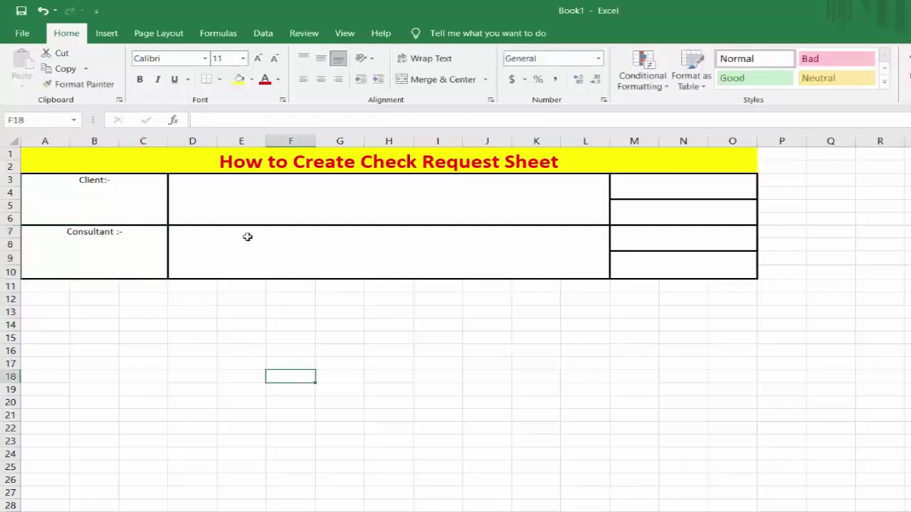
# - Enter "Project :- How to Create Check Request Sheet Format in My Channel on Youtube" in merged cell D3
pyautogui.click(180, 189)
pyautogui.write('Project')
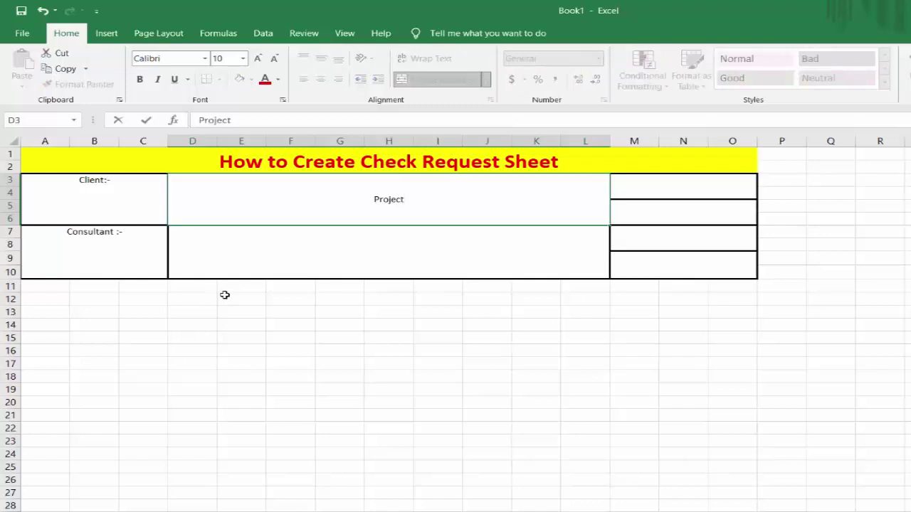
pyautogui.write(' :- How')
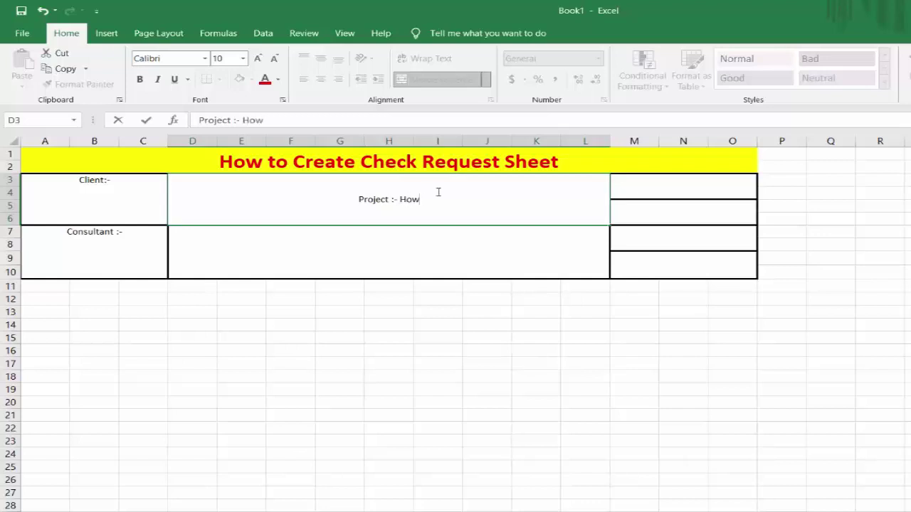
pyautogui.write(' to Create C')
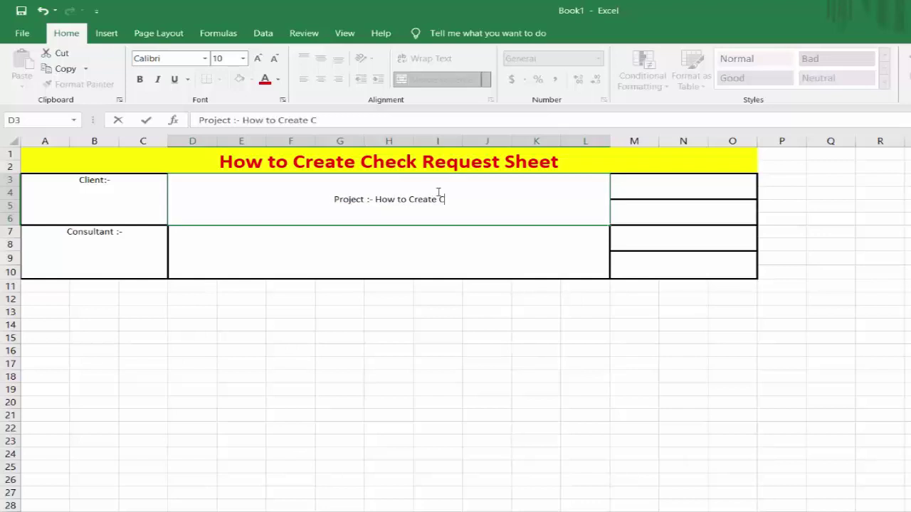
pyautogui.write('heck Re')
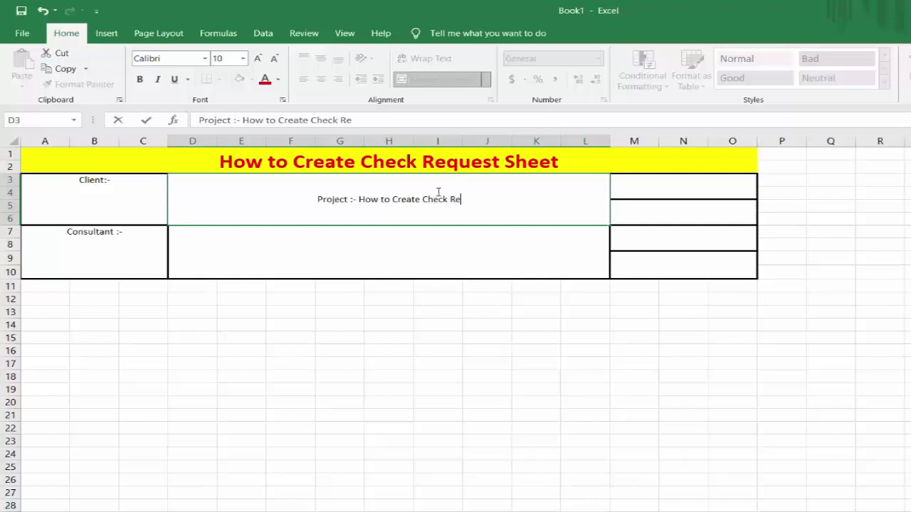
pyautogui.write('quest ')
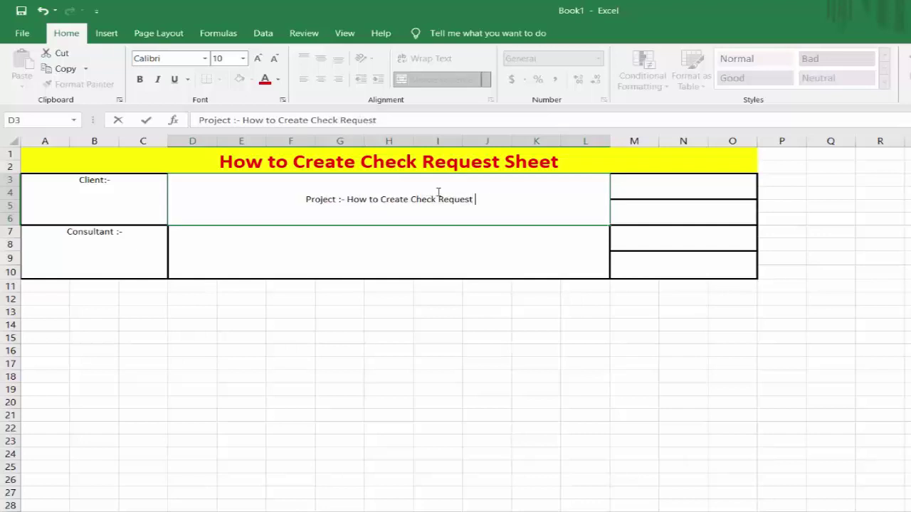
pyautogui.write('Shee')
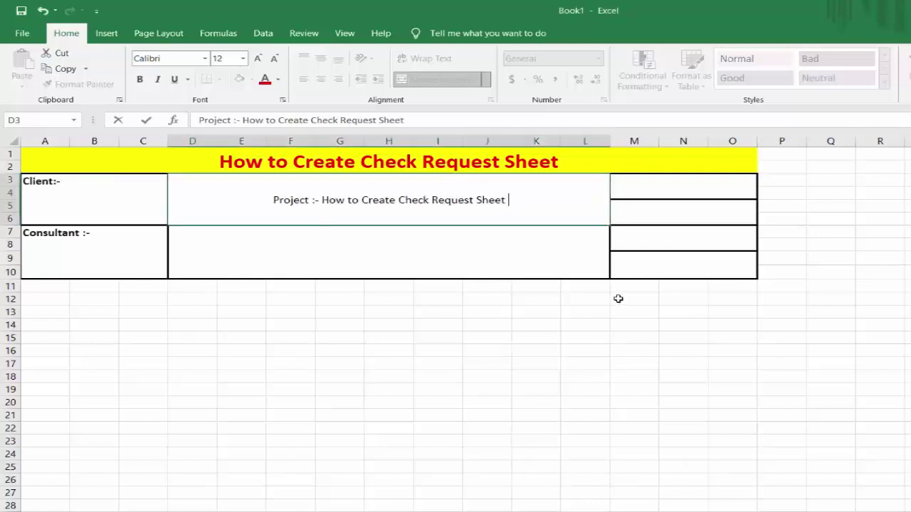
pyautogui.write('Formate')
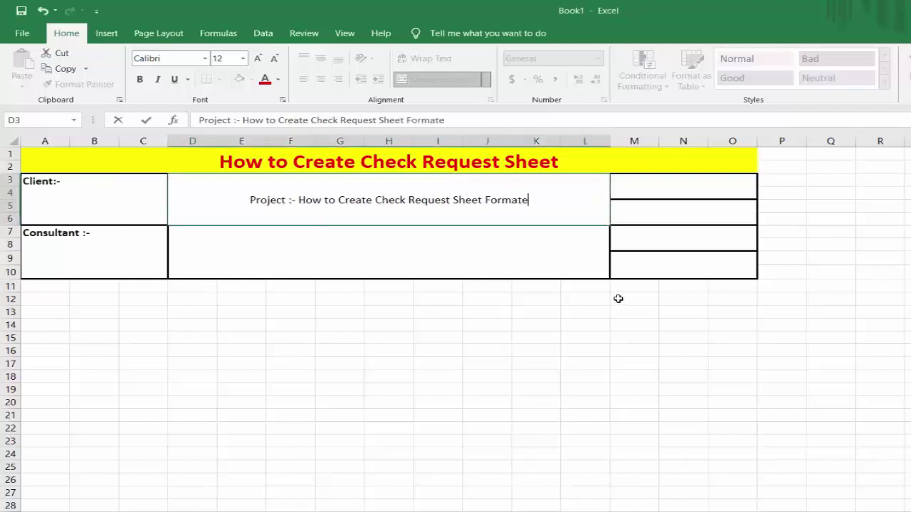
pyautogui.press('BackSpace')
pyautogui.write('in Y')
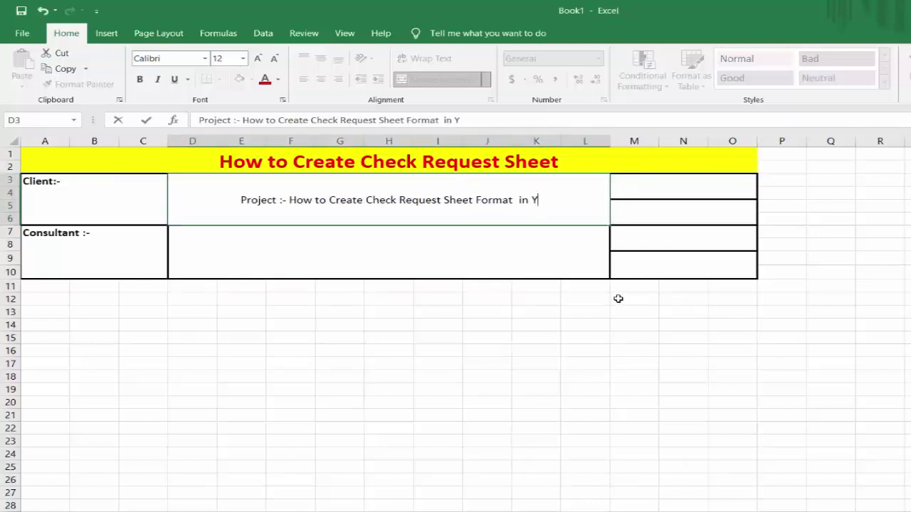
pyautogui.press('BackSpace')
pyautogui.write('My Cha')
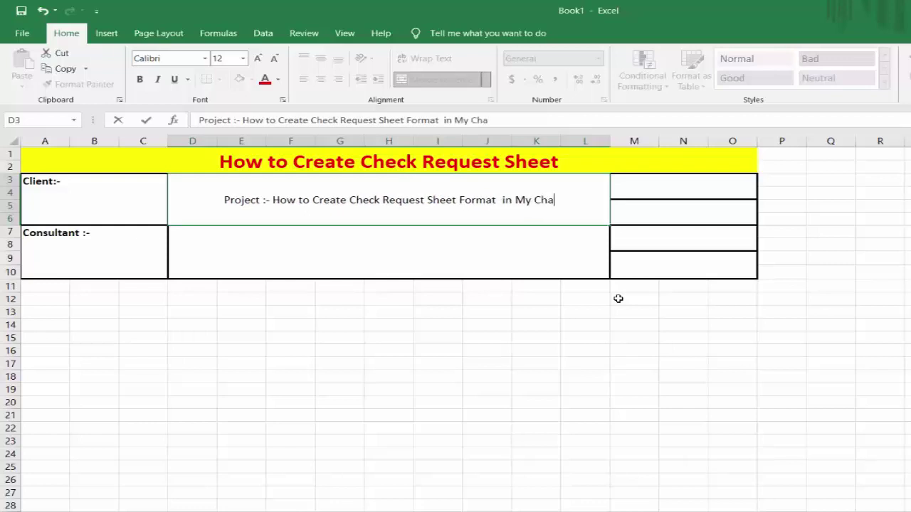
pyautogui.write('nnel on Y')
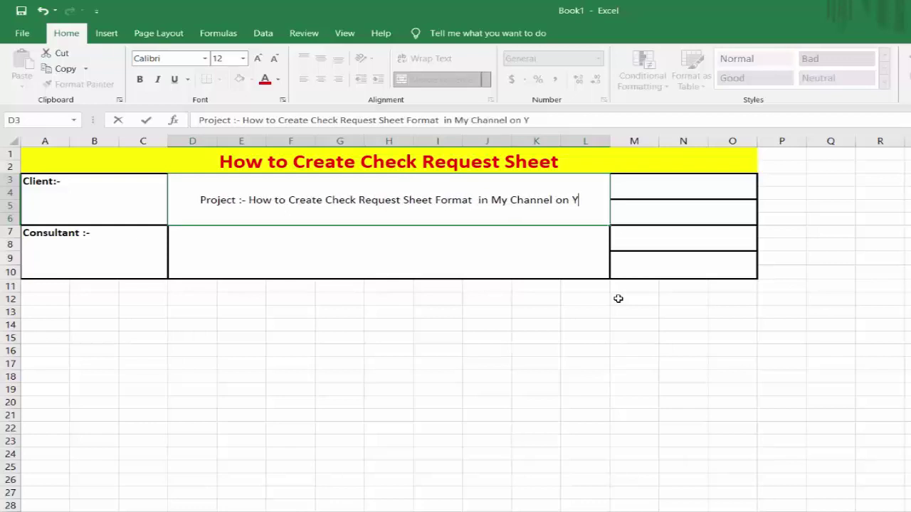
pyautogui.write('outube')
pyautogui.hotkey('ctrl', 'Return')
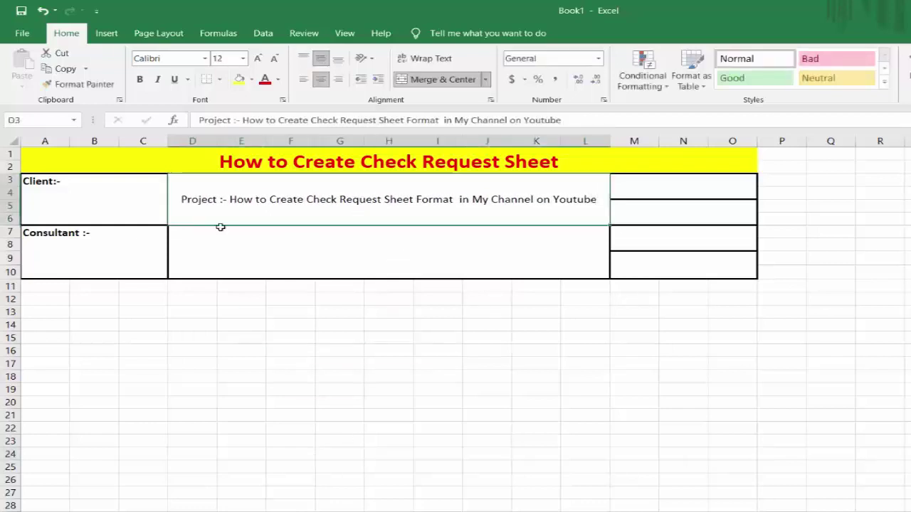
# - Format the project title in D3 at font size 20, bold and italic, with wrapped text
pyautogui.click(258, 58)
pyautogui.click(258, 58)
pyautogui.click(258, 58)
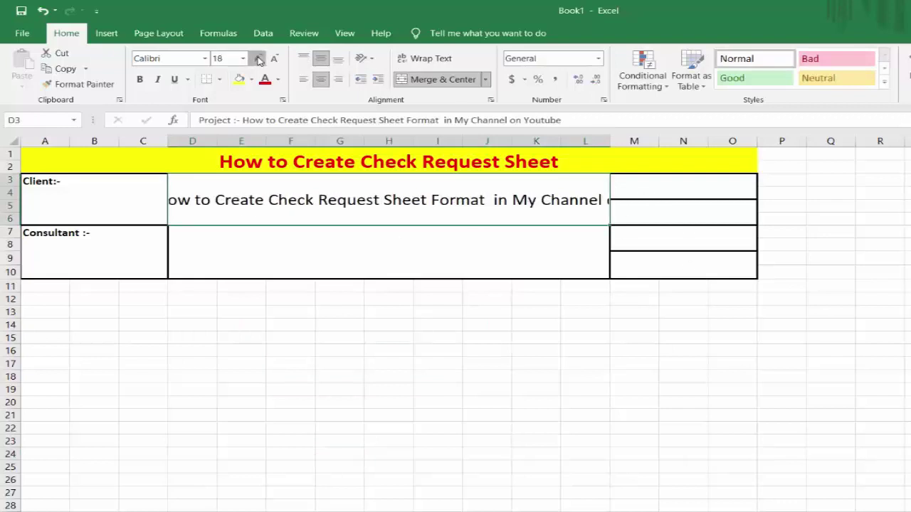
pyautogui.click(258, 58)
pyautogui.click(140, 79)
pyautogui.click(429, 58)
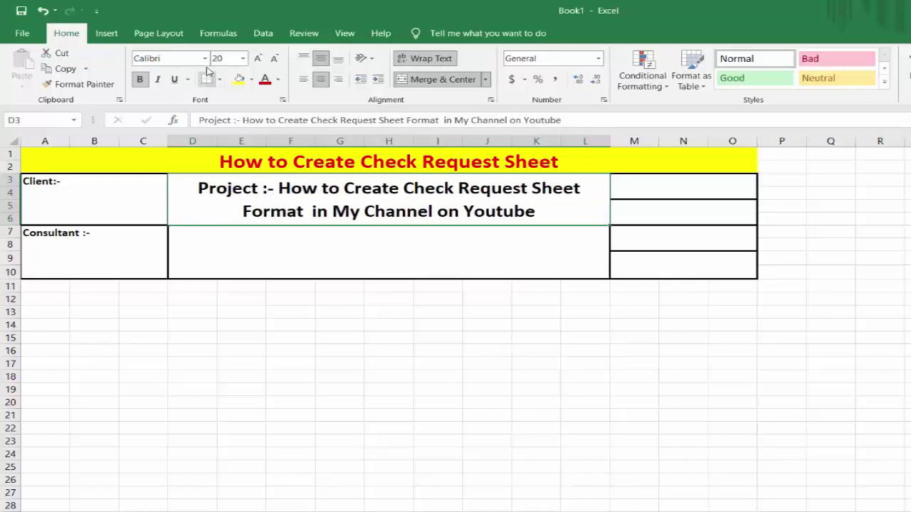
pyautogui.click(157, 79)
pyautogui.click(269, 266)
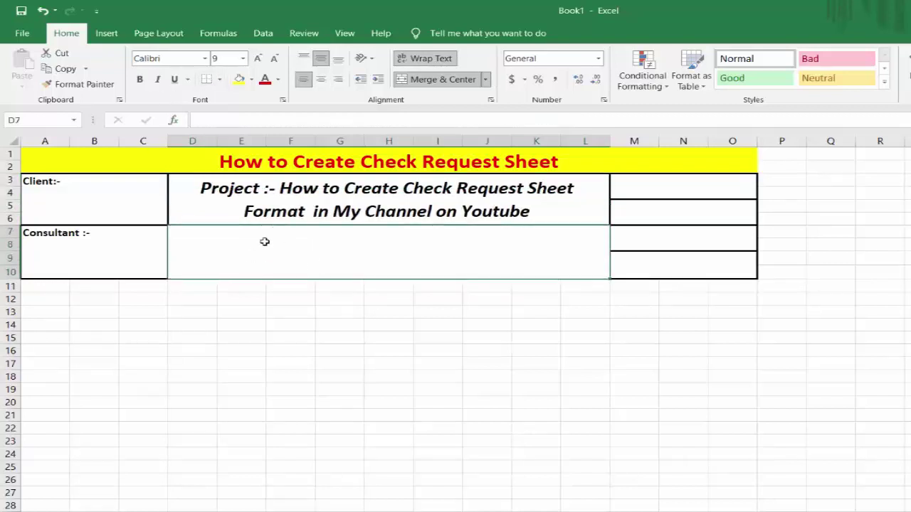
pyautogui.write('ctor :')
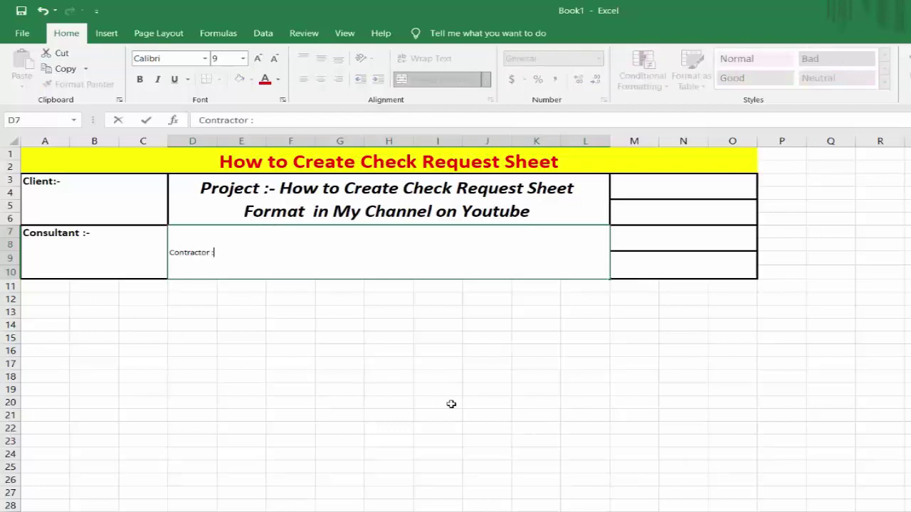
pyautogui.write('ontractor :- www.youtube.com/Surveyingengineeringdesigninformation')
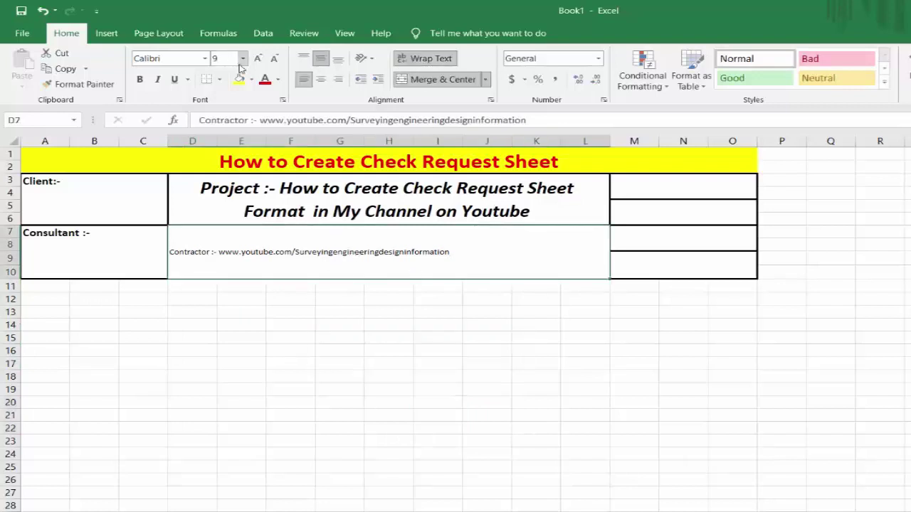
# - Format the contractor text in D7 as bold, horizontally centred and font size 16
pyautogui.click(258, 58)
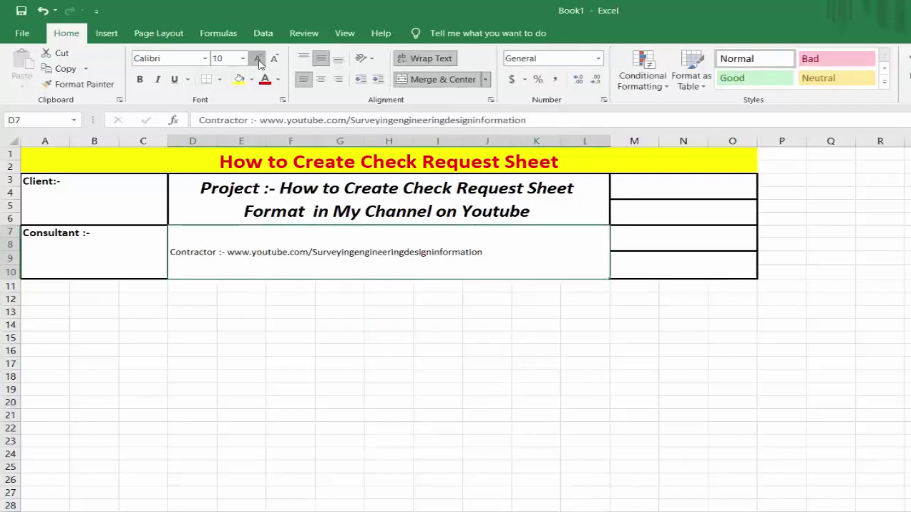
pyautogui.click(257, 58)
pyautogui.click(258, 58)
pyautogui.click(258, 58)
pyautogui.click(257, 58)
pyautogui.click(257, 59)
pyautogui.click(258, 59)
pyautogui.click(139, 79)
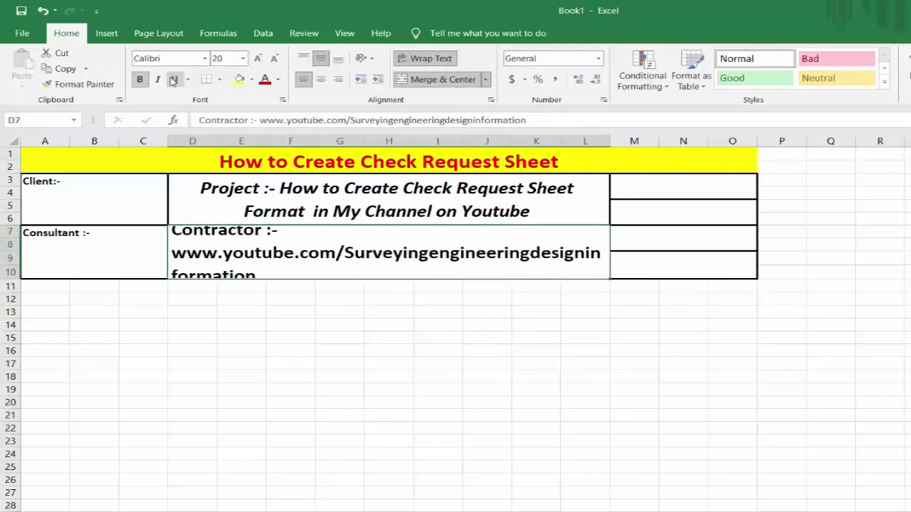
pyautogui.click(321, 79)
pyautogui.click(274, 58)
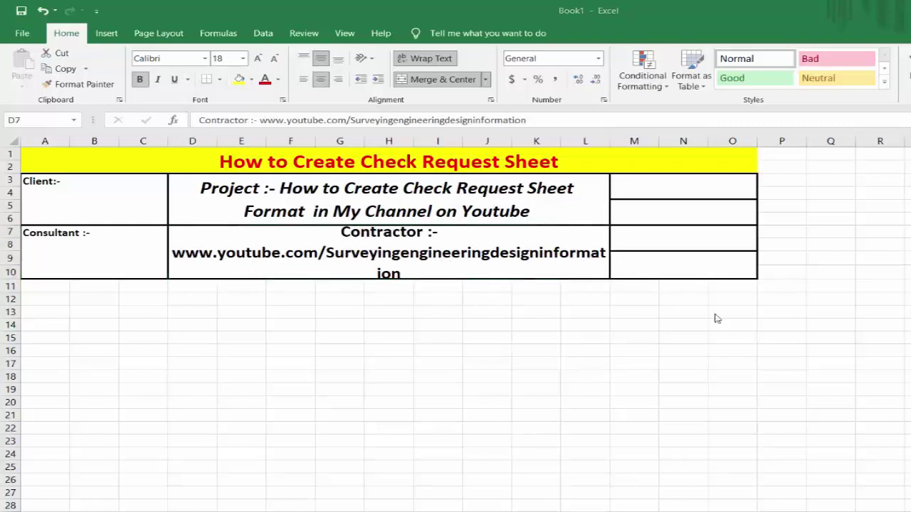
pyautogui.click(274, 58)
pyautogui.click(460, 377)
pyautogui.click(346, 254)
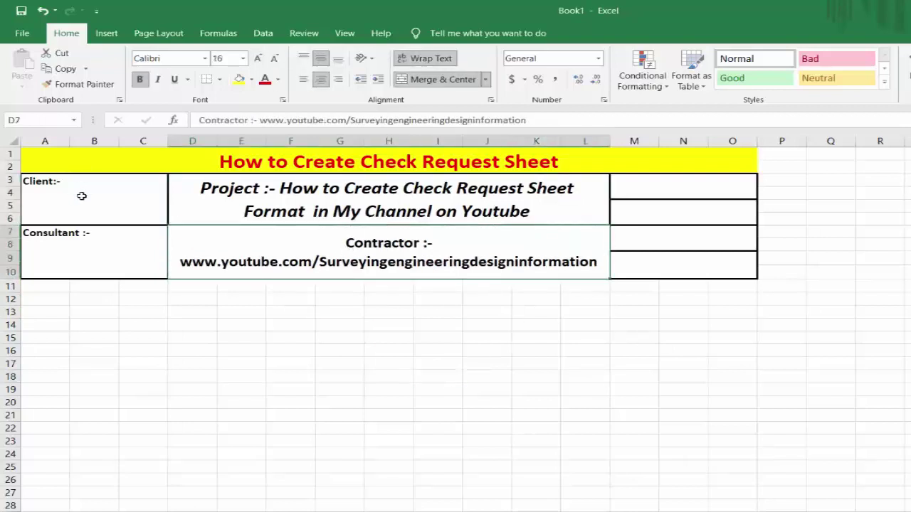
# - Insert the pictures "2a - Copy", "buy-youtube-subscribers" and "images" from the New folder inside the logo folder
pyautogui.click(80, 235)
pyautogui.click(106, 33)
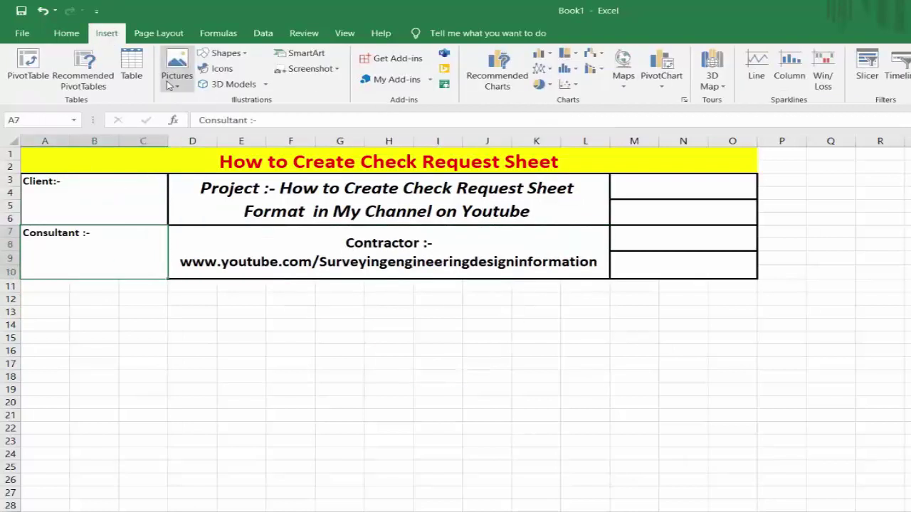
pyautogui.click(176, 71)
pyautogui.click(202, 121)
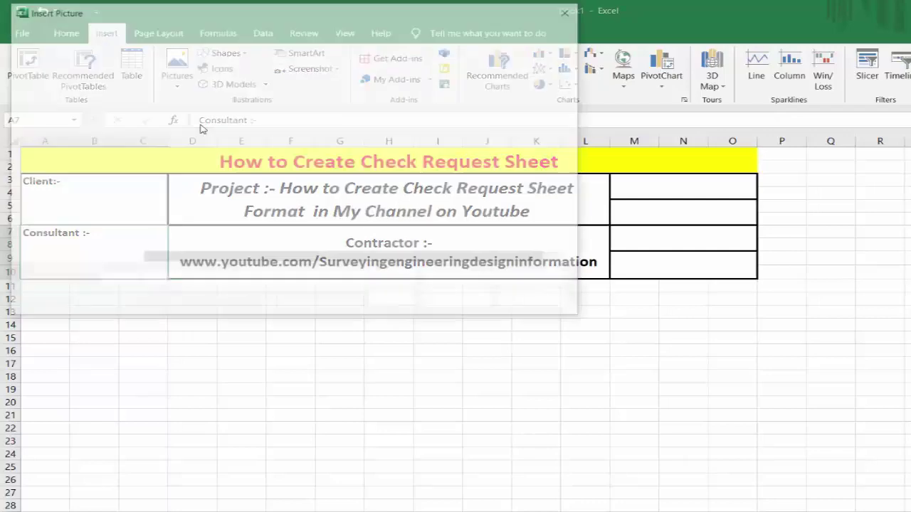
pyautogui.click(179, 110)
pyautogui.click(268, 118)
pyautogui.click(189, 109)
pyautogui.keyDown('ctrl'); pyautogui.click(268, 118); pyautogui.keyUp('ctrl')
pyautogui.keyDown('ctrl'); pyautogui.click(356, 111); pyautogui.keyUp('ctrl')
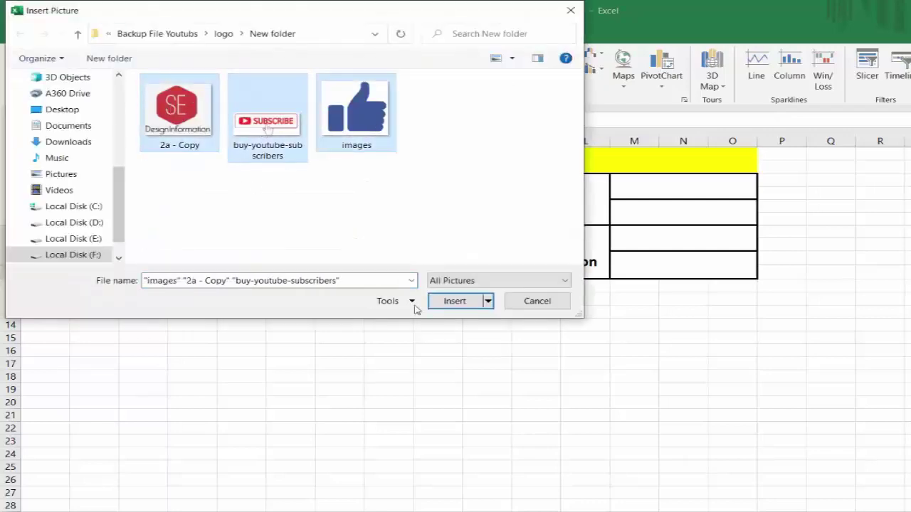
pyautogui.click(454, 301)
# - Spread the three inserted pictures apart so that the Client and Consultant blocks are uncovered
pyautogui.moveTo(398, 285); pyautogui.dragTo(907, 303)
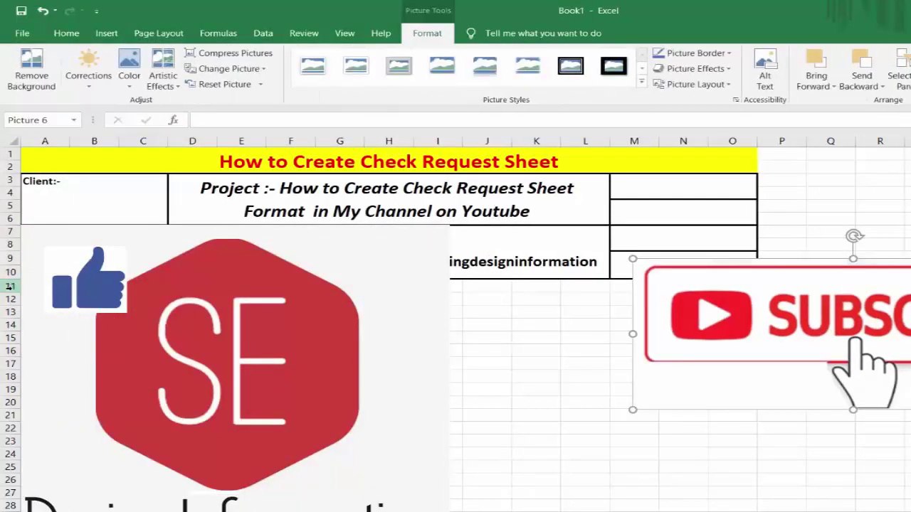
pyautogui.moveTo(89, 279); pyautogui.dragTo(580, 368)
pyautogui.moveTo(235, 370); pyautogui.dragTo(235, 462)
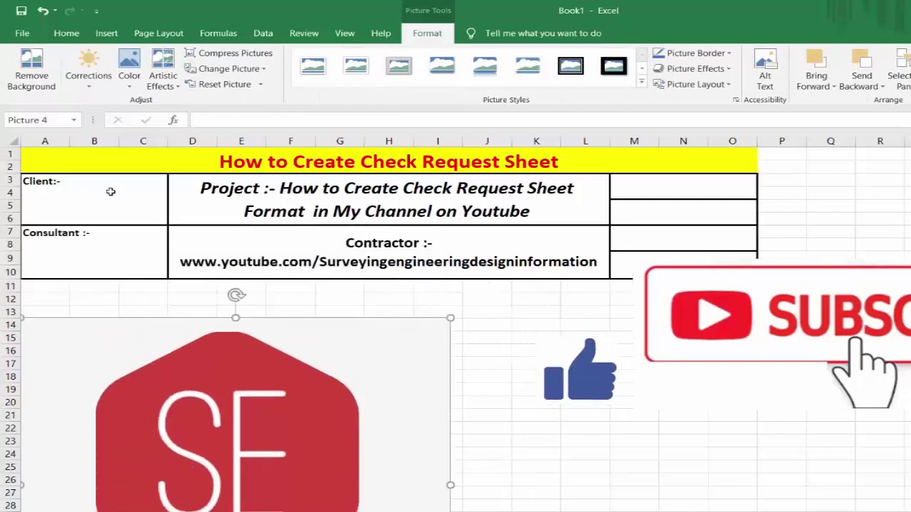
# - Shrink the Subscribe and thumbs-up pictures, placing Subscribe in the Client block and the thumbs-up in the Consultant block
pyautogui.click(712, 318)
pyautogui.moveTo(736, 417); pyautogui.dragTo(122, 208)
pyautogui.click(589, 375)
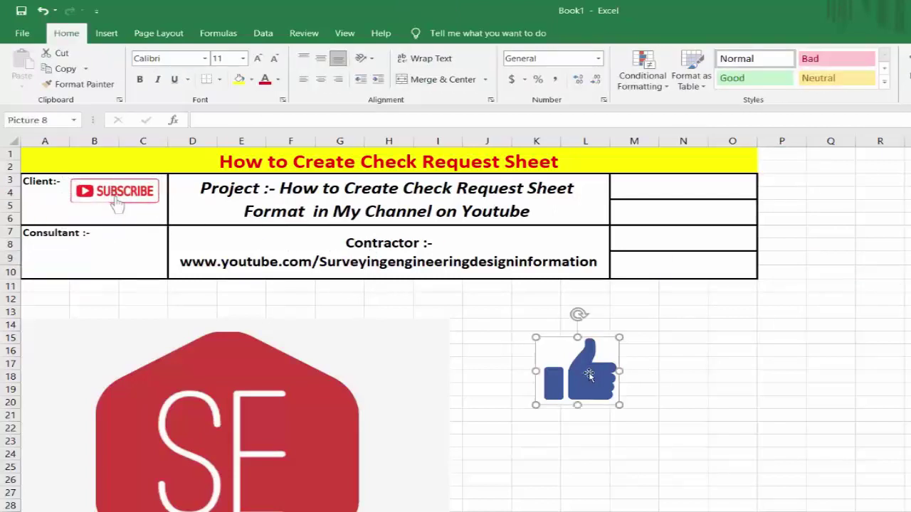
pyautogui.moveTo(589, 375); pyautogui.dragTo(110, 259)
pyautogui.moveTo(113, 212); pyautogui.dragTo(140, 258)
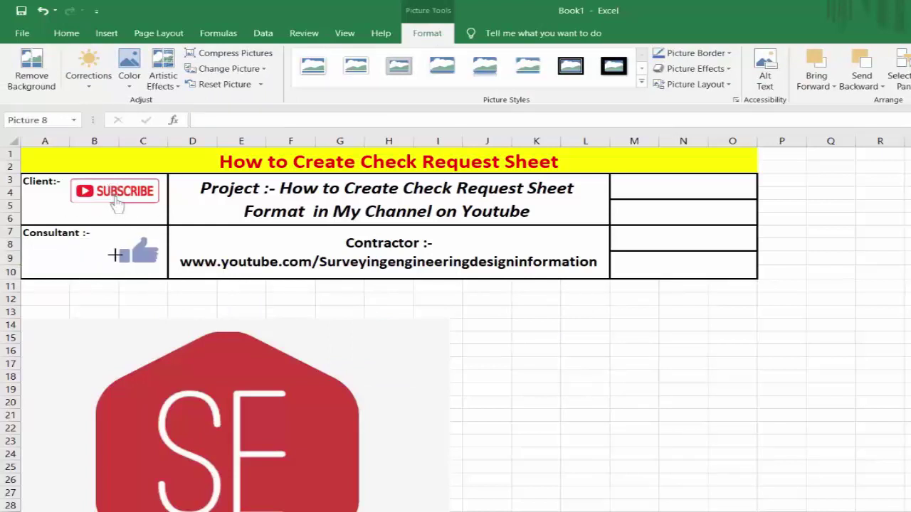
# - Shrink the SE Design Information logo to about one column wide and four rows high below the header
pyautogui.click(585, 427)
pyautogui.click(405, 353)
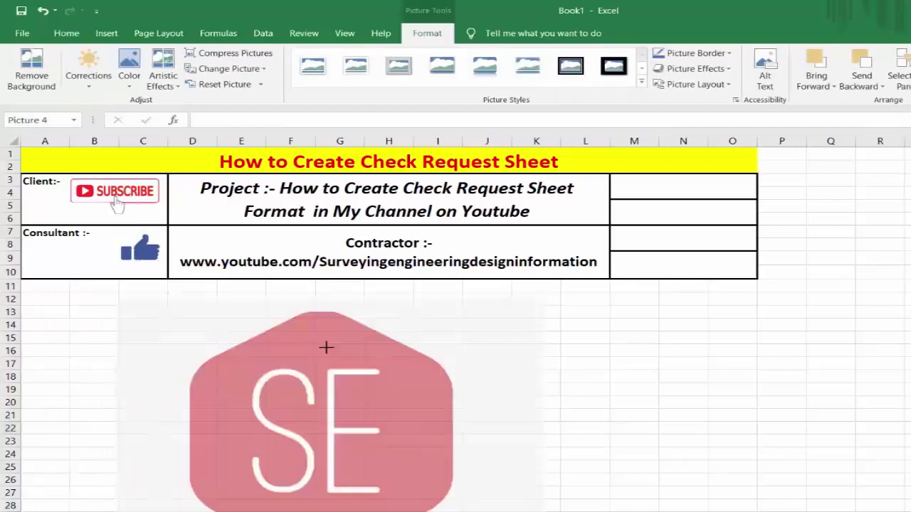
pyautogui.scroll(-2, 419, 297)
pyautogui.moveTo(600, 315); pyautogui.dragTo(264, 313)
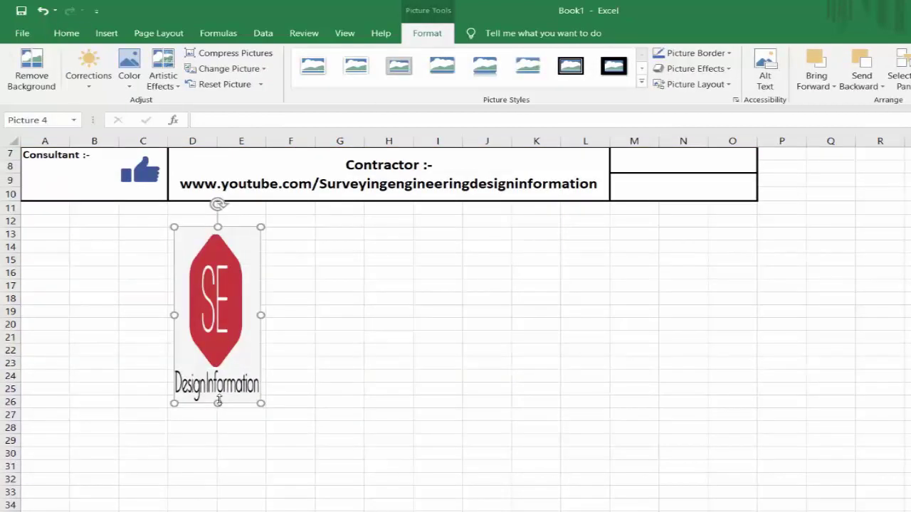
pyautogui.moveTo(218, 397); pyautogui.dragTo(250, 279)
pyautogui.moveTo(171, 253); pyautogui.dragTo(206, 253)
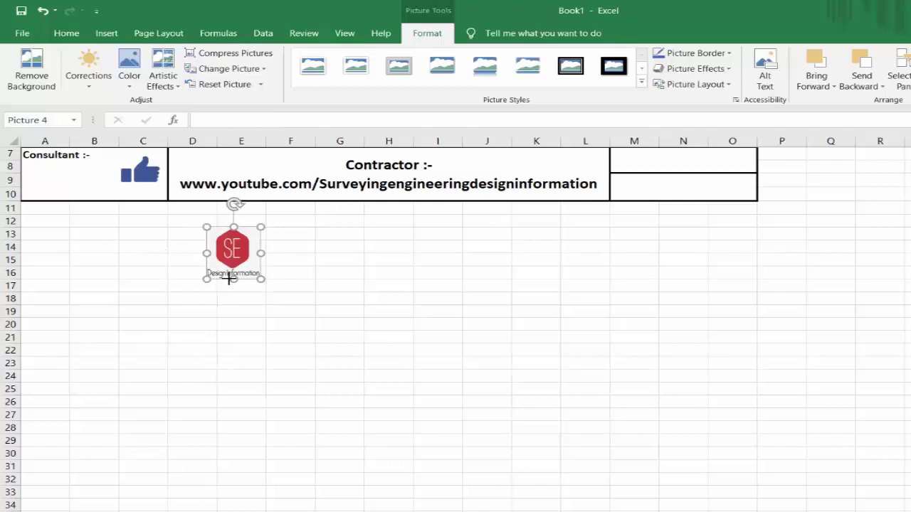
pyautogui.scroll(2, 237, 321)
# - Unmerge the contractor block D7:L10 and merge only E7:L10
pyautogui.click(288, 243)
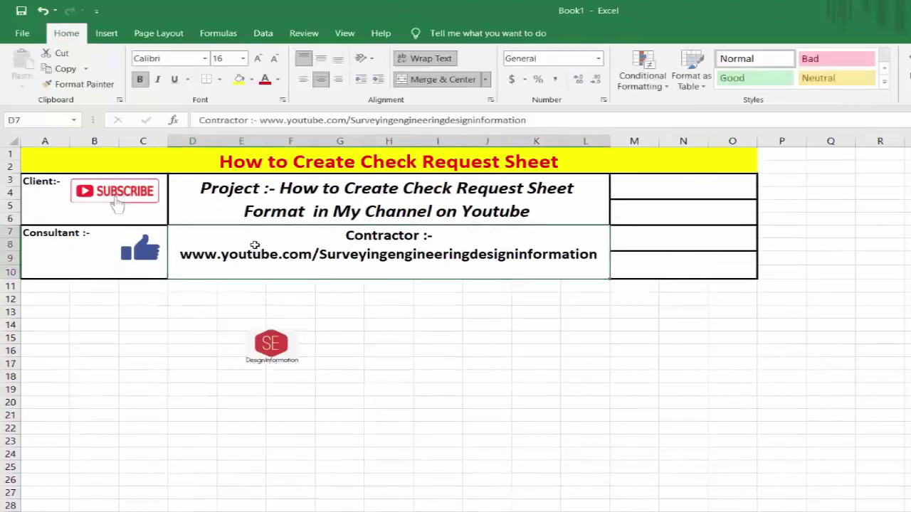
pyautogui.click(403, 83)
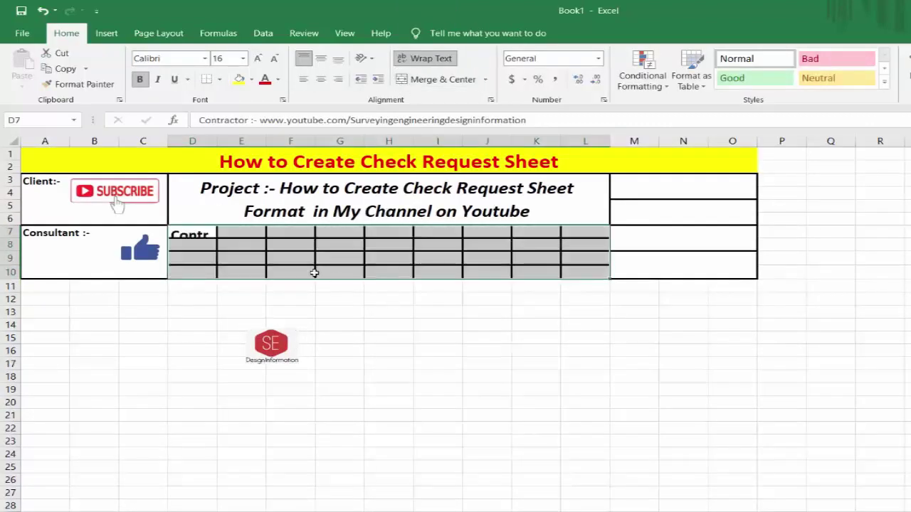
pyautogui.moveTo(255, 241); pyautogui.dragTo(574, 268)
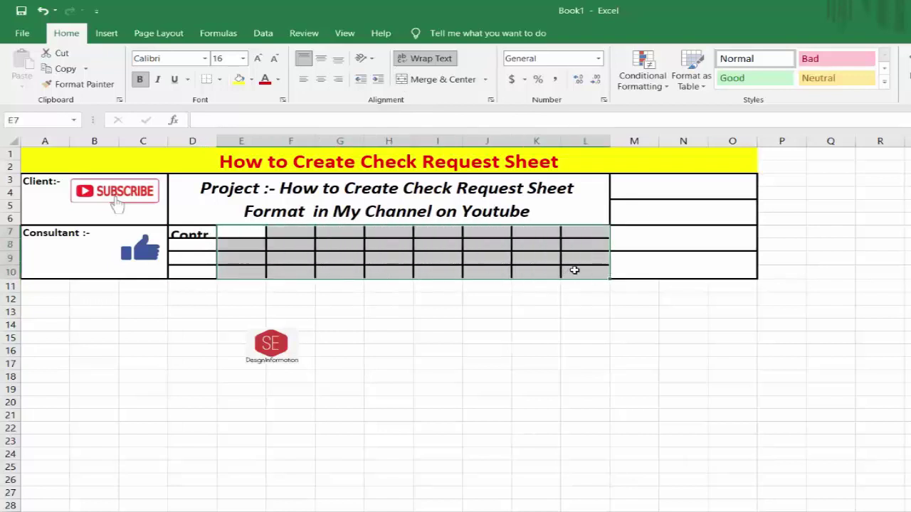
pyautogui.click(402, 80)
# - Move the contractor text from D7 into merged cell E7
pyautogui.click(192, 232)
pyautogui.moveTo(200, 119); pyautogui.dragTo(525, 120)
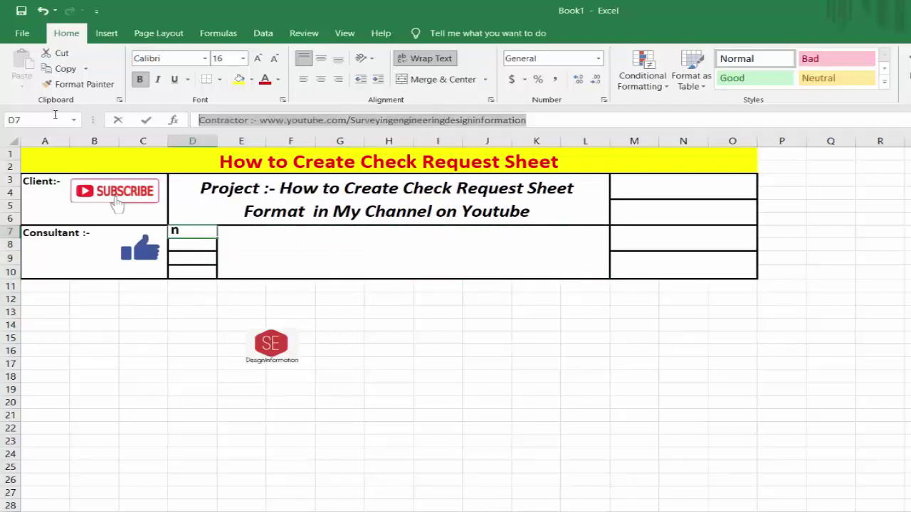
pyautogui.rightClick(223, 119)
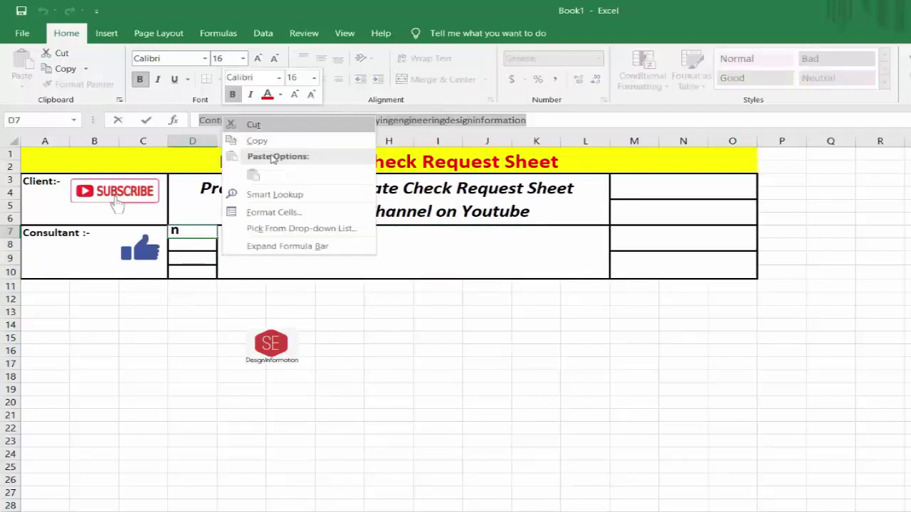
pyautogui.click(253, 124)
pyautogui.click(314, 265)
pyautogui.click(237, 121)
pyautogui.rightClick(237, 121)
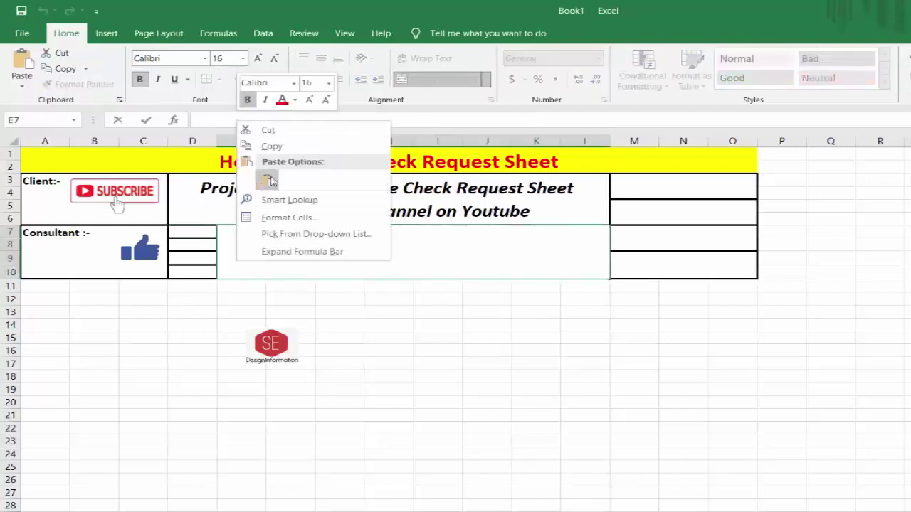
pyautogui.click(266, 180)
pyautogui.click(244, 242)
# - Merge D7:D10 and fit the SE Design Information logo inside it
pyautogui.moveTo(190, 239); pyautogui.dragTo(190, 274)
pyautogui.click(437, 79)
pyautogui.click(276, 342)
pyautogui.moveTo(276, 343); pyautogui.dragTo(200, 252)
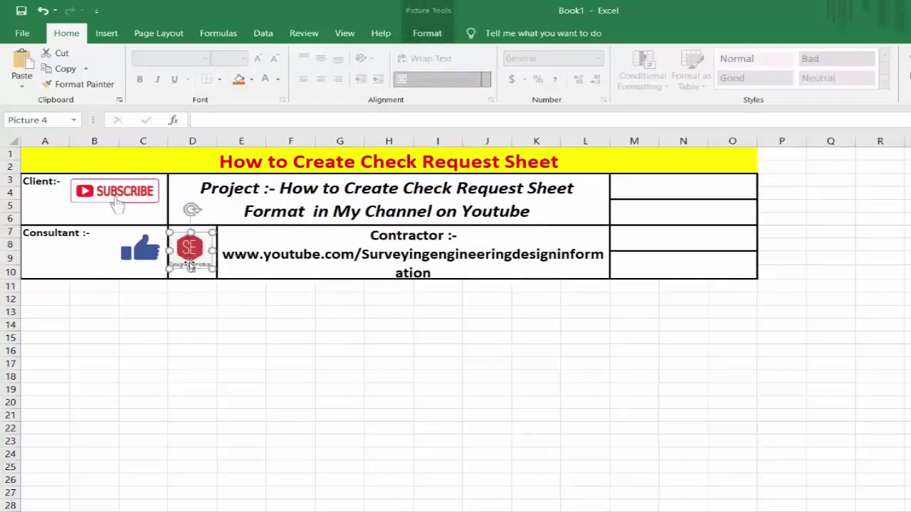
pyautogui.press('Escape')
# - Set the contractor text in E7 to font size 14 and keep it horizontally centred
pyautogui.click(224, 256)
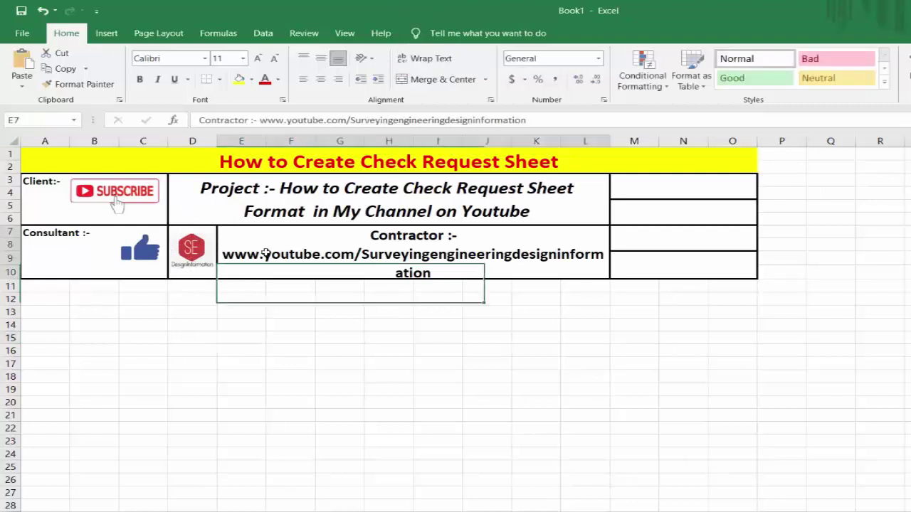
pyautogui.click(257, 58)
pyautogui.click(274, 60)
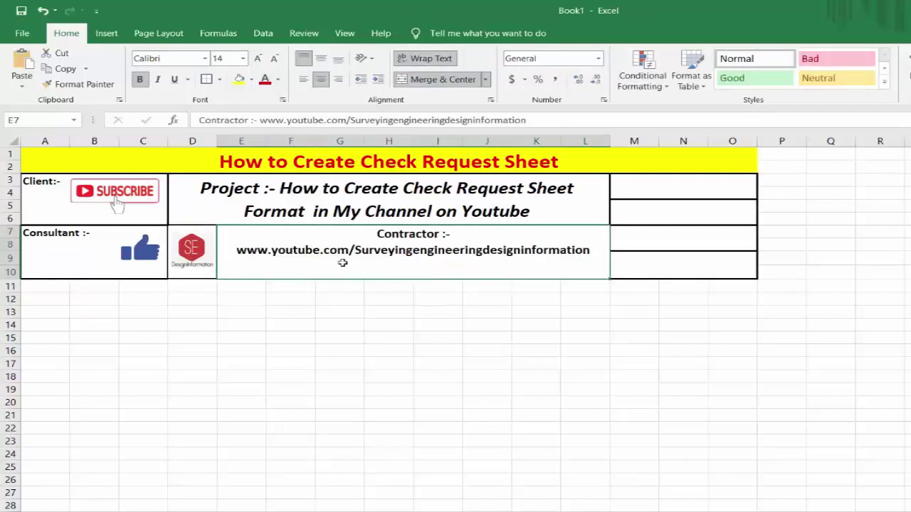
pyautogui.click(303, 79)
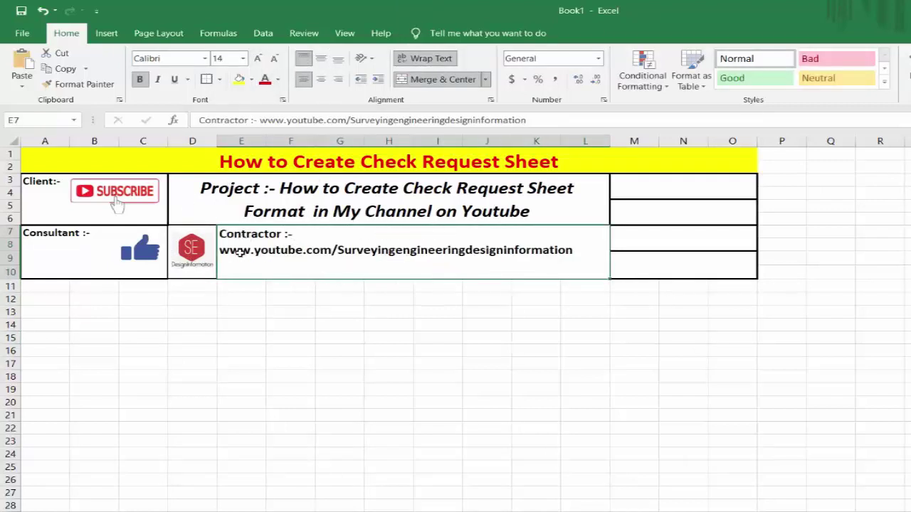
pyautogui.click(320, 79)
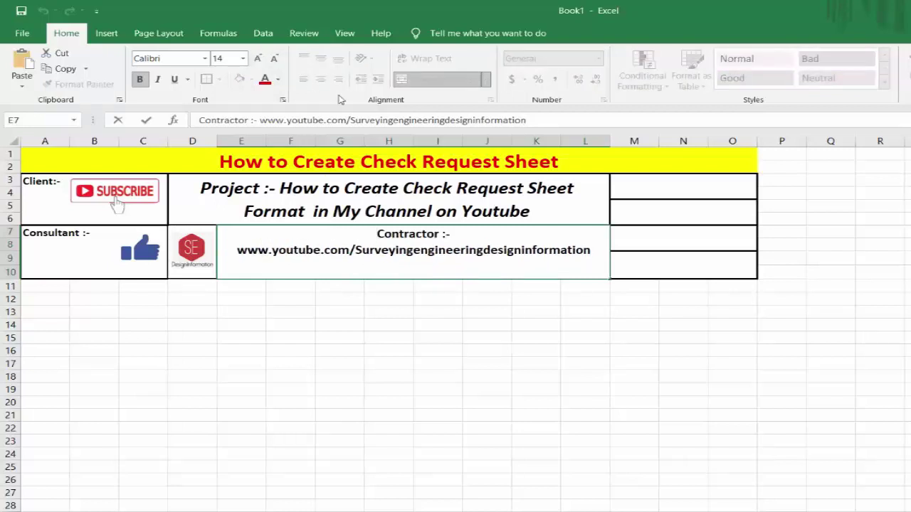
pyautogui.click(385, 377)
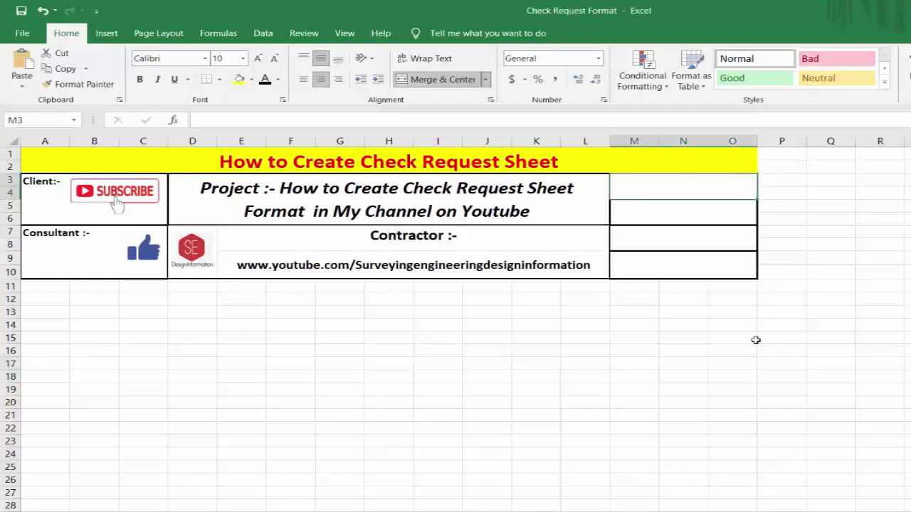
# - Enter "Inspection" in merged cell M3 and format it bold at font size 14
pyautogui.write('Insp')
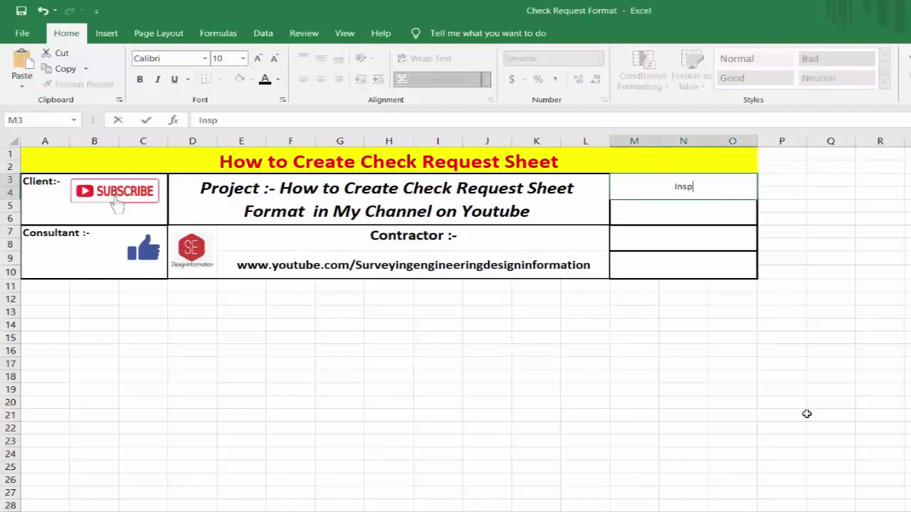
pyautogui.write('ection')
pyautogui.click(807, 414)
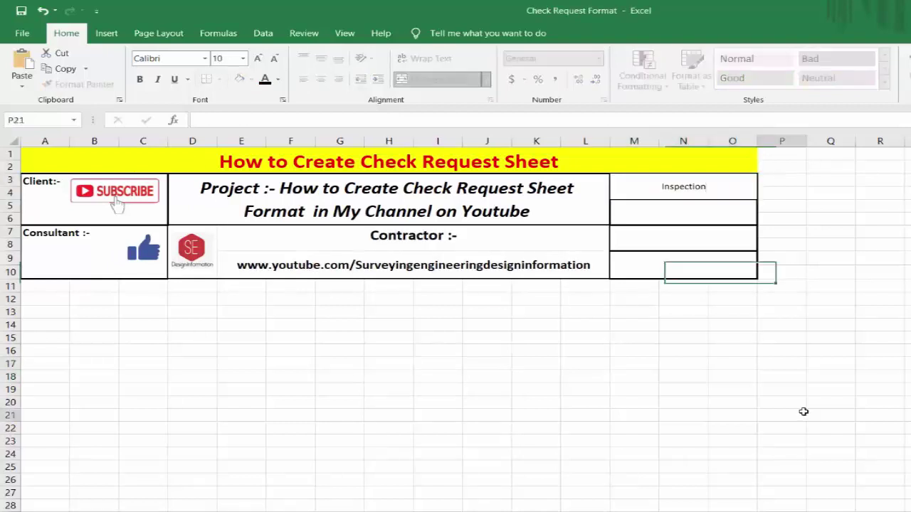
pyautogui.click(696, 186)
pyautogui.click(139, 79)
pyautogui.click(258, 57)
pyautogui.click(258, 58)
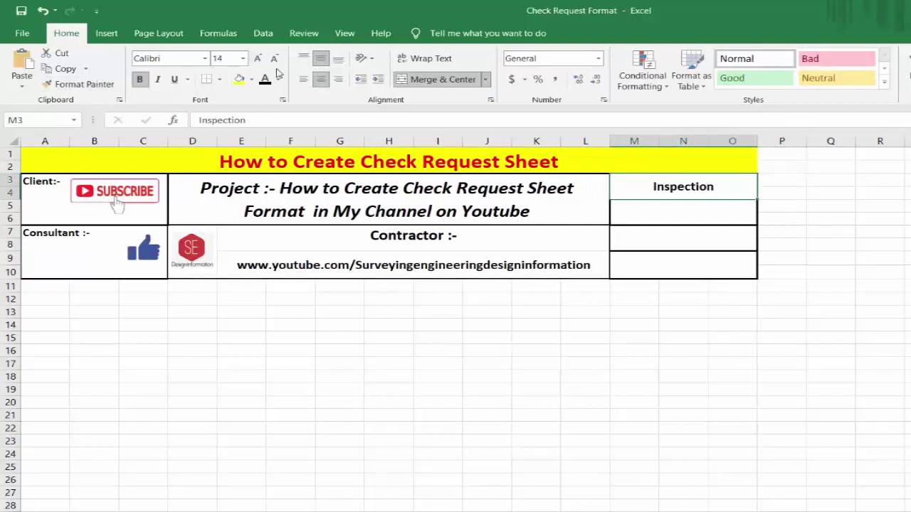
# - Enter "Check Request No" in merged cell M5
pyautogui.click(666, 213)
pyautogui.write('R')
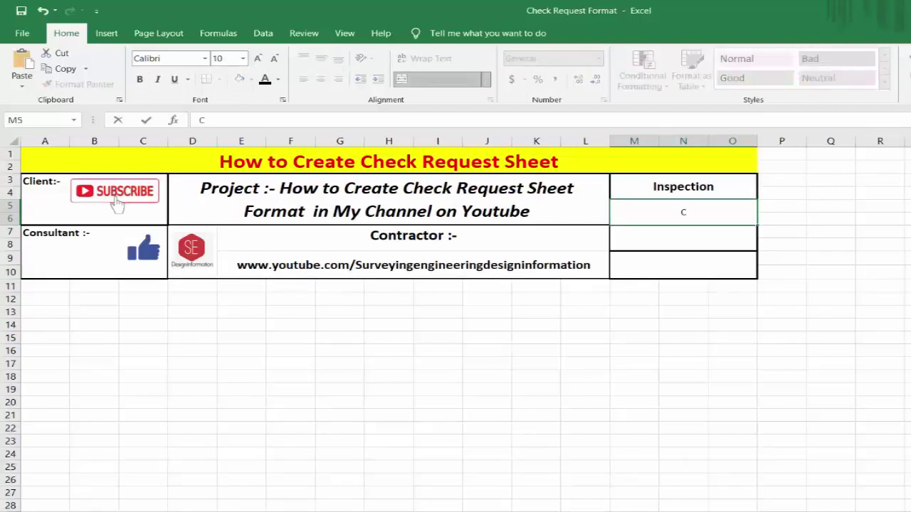
pyautogui.write('heck Request ')
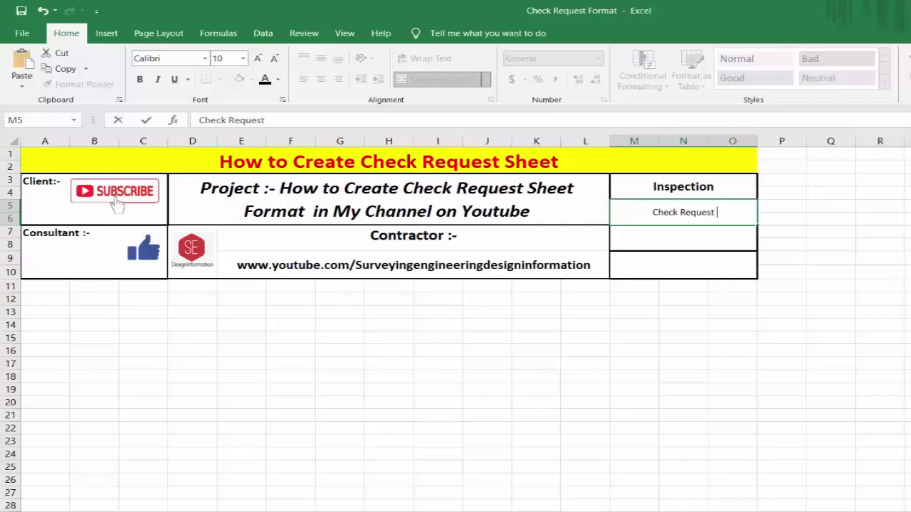
pyautogui.write('No')
pyautogui.click(682, 242)
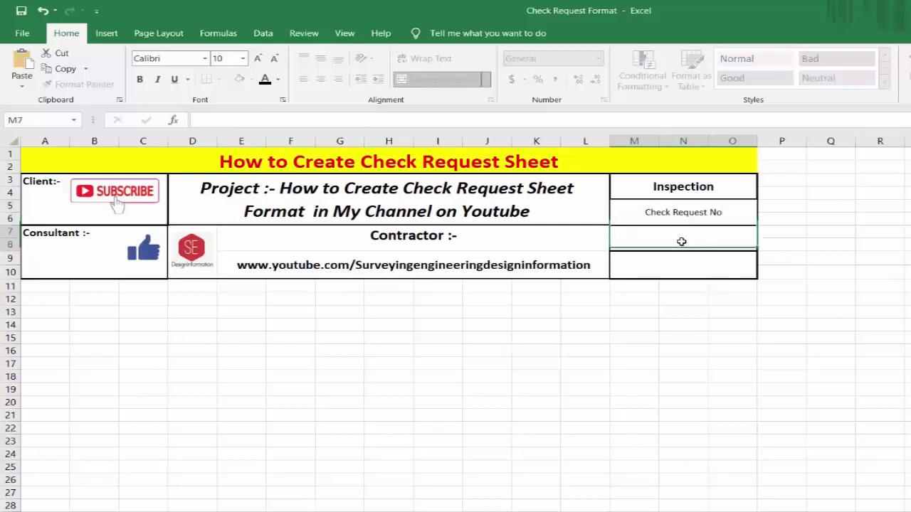
# - Enter "Date:-" in merged cell M7 and "Time:-" in merged cell M9
pyautogui.write('Date:-')
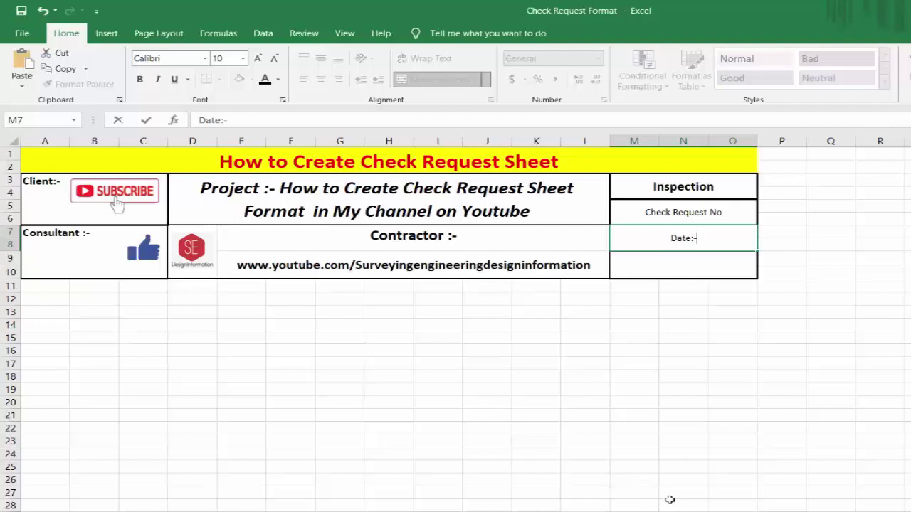
pyautogui.click(662, 257)
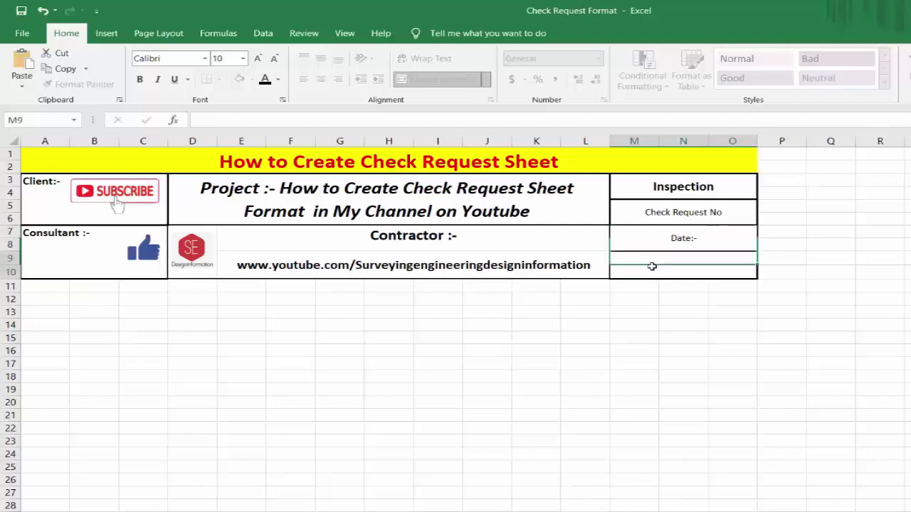
pyautogui.write('Time:')
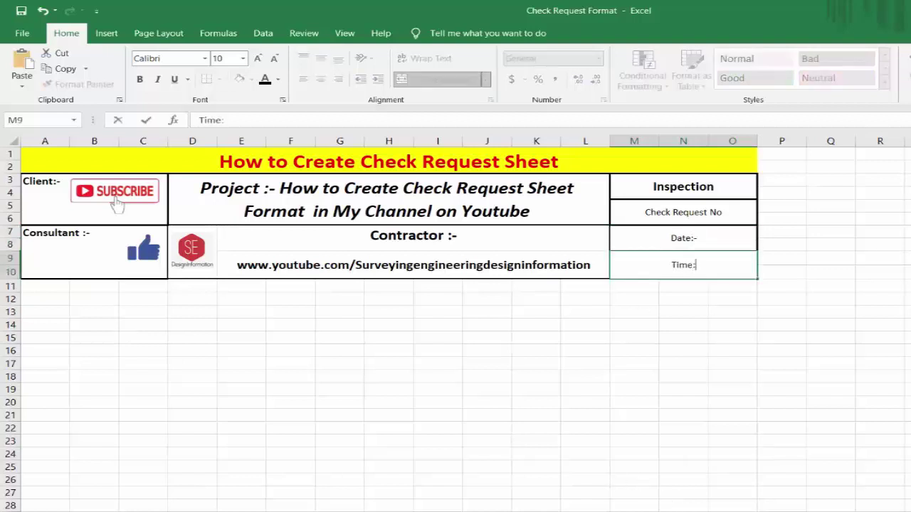
pyautogui.write('-')
pyautogui.click(797, 403)
# - Append ":-" to the "Check Request No" label in M5
pyautogui.doubleClick(726, 212)
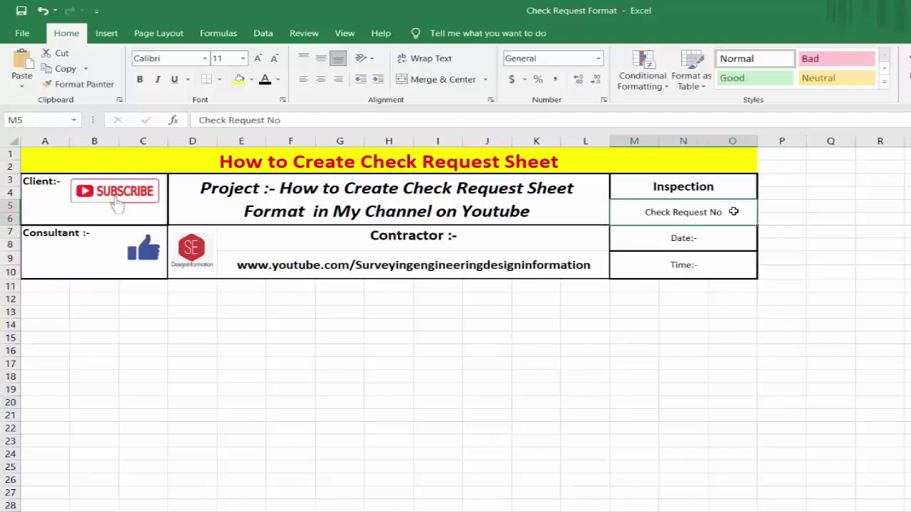
pyautogui.write(':-')
pyautogui.click(825, 342)
# - Left-align the check request number, date and time labels in M5:O10, make them bold and enlarge the font one step
pyautogui.moveTo(687, 212); pyautogui.dragTo(683, 271)
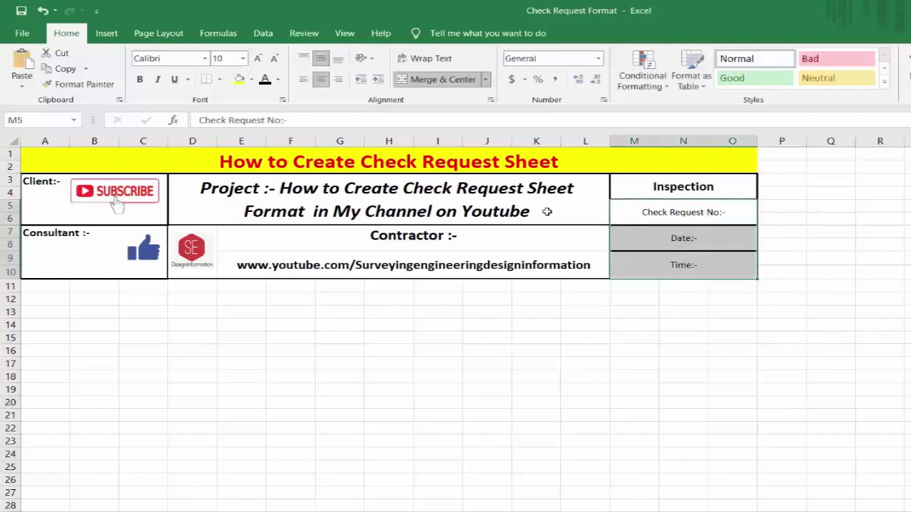
pyautogui.click(304, 79)
pyautogui.click(140, 79)
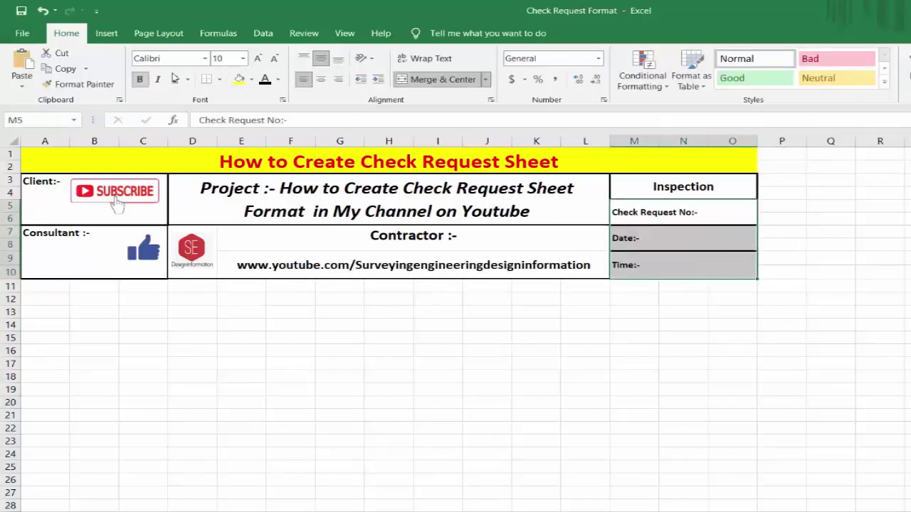
pyautogui.click(257, 59)
pyautogui.click(830, 403)
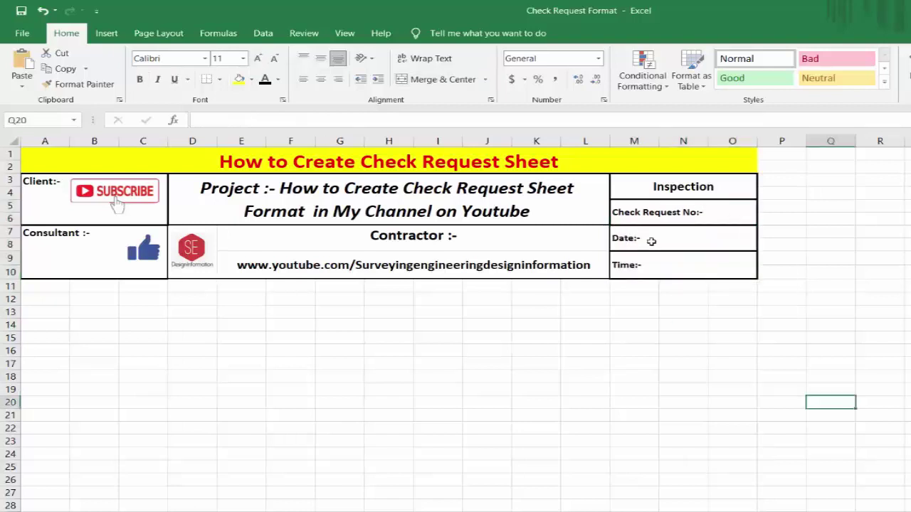
pyautogui.press('Up')
pyautogui.press('Up')
pyautogui.press('Up')
pyautogui.press('Up')
pyautogui.press('Up')
pyautogui.press('Up')
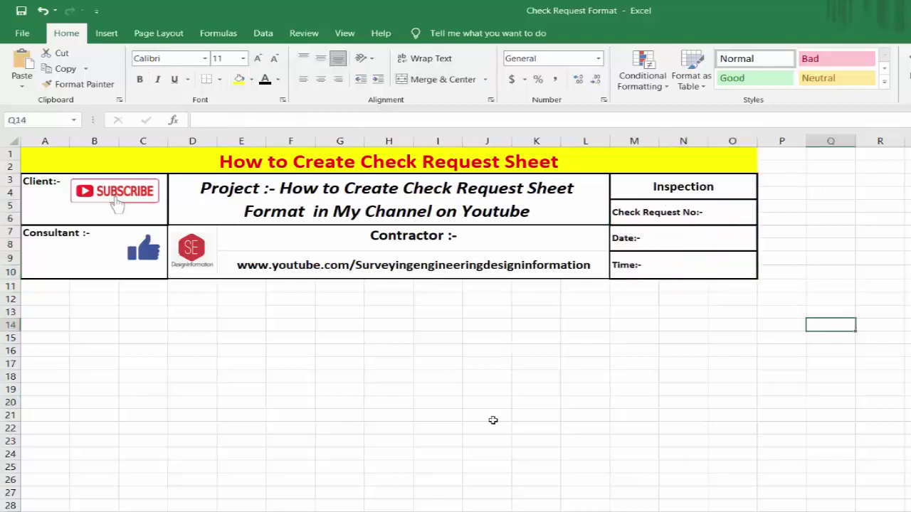
# - Merge and center A11:O12 and enter the heading "REQUEST FOR APPROVAL"
pyautogui.moveTo(32, 286); pyautogui.dragTo(726, 296)
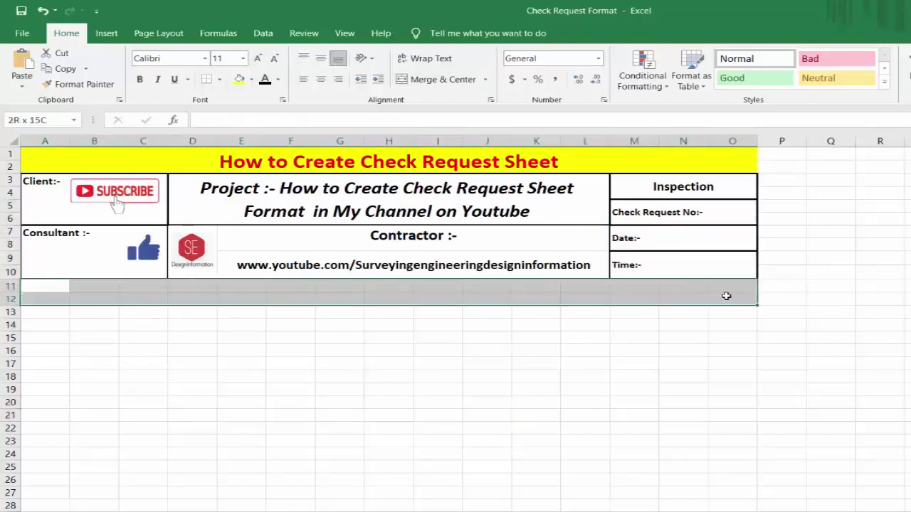
pyautogui.click(436, 79)
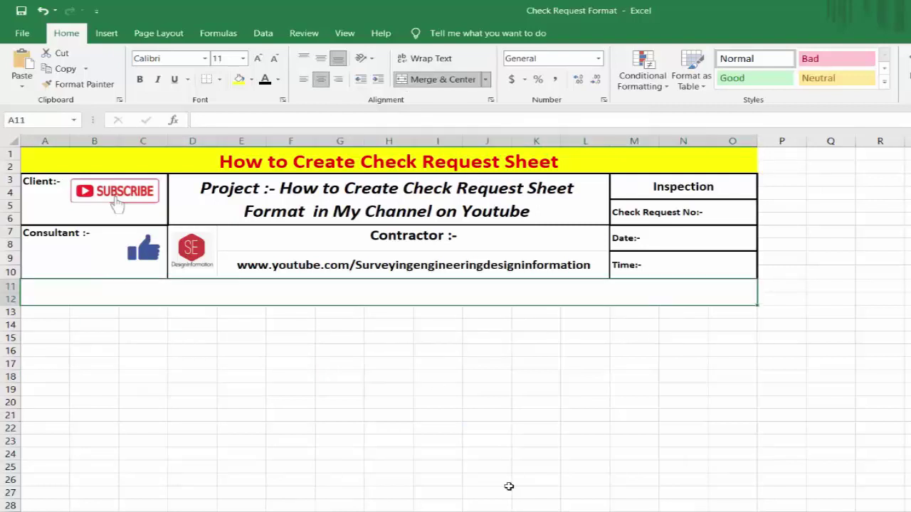
pyautogui.write('REQ')
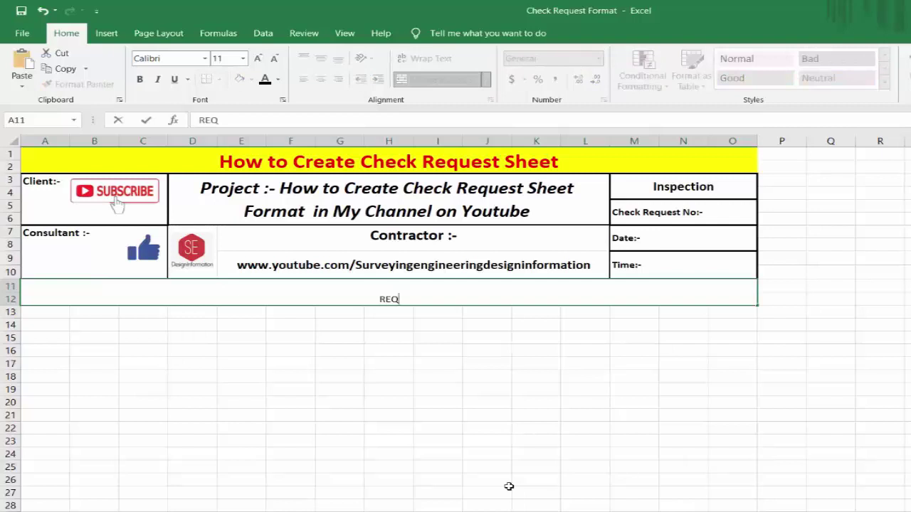
pyautogui.write('UEST FOR ')
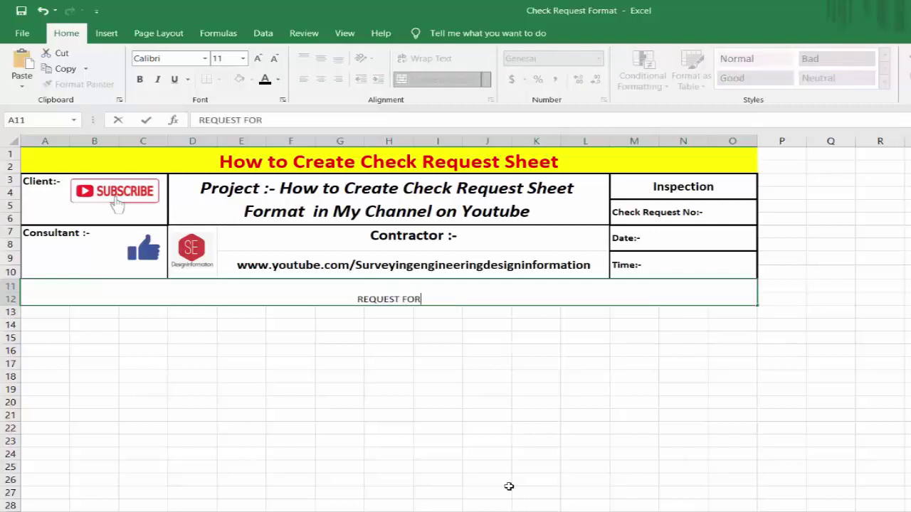
pyautogui.write('APP')
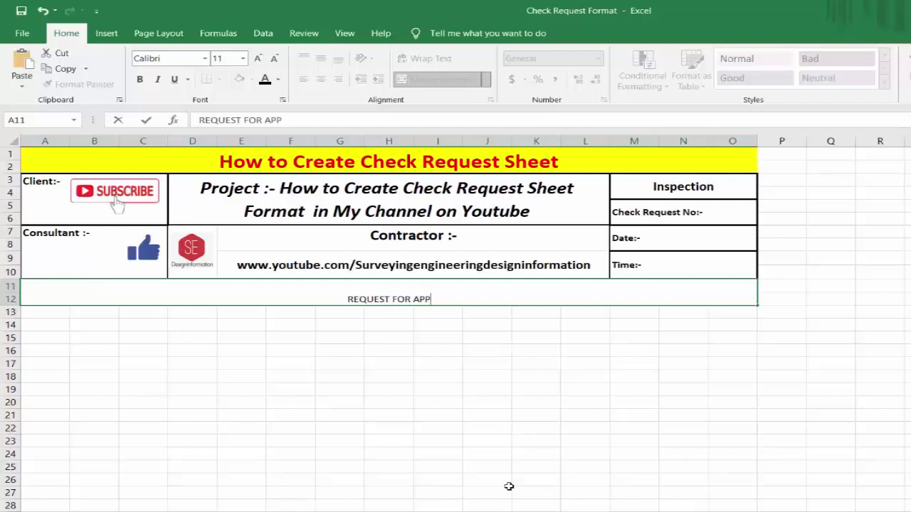
pyautogui.write('ROVAL')
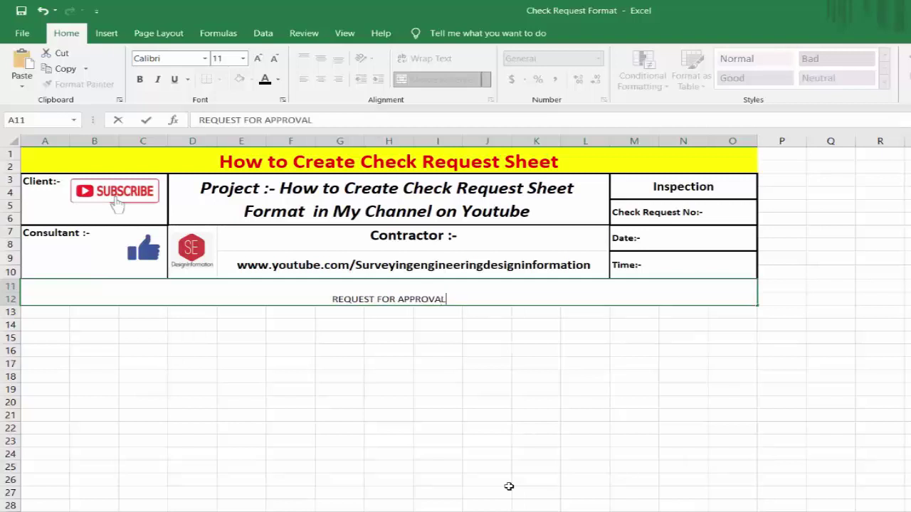
# - Format the "REQUEST FOR APPROVAL" heading bold at font size 20
pyautogui.click(451, 301)
pyautogui.click(140, 79)
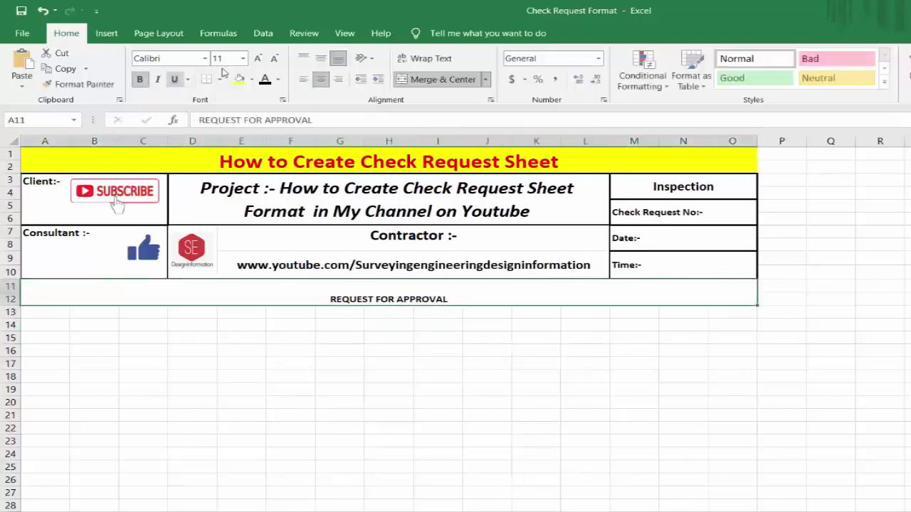
pyautogui.click(258, 59)
pyautogui.click(257, 59)
pyautogui.click(257, 58)
pyautogui.click(257, 59)
pyautogui.click(258, 59)
pyautogui.click(313, 314)
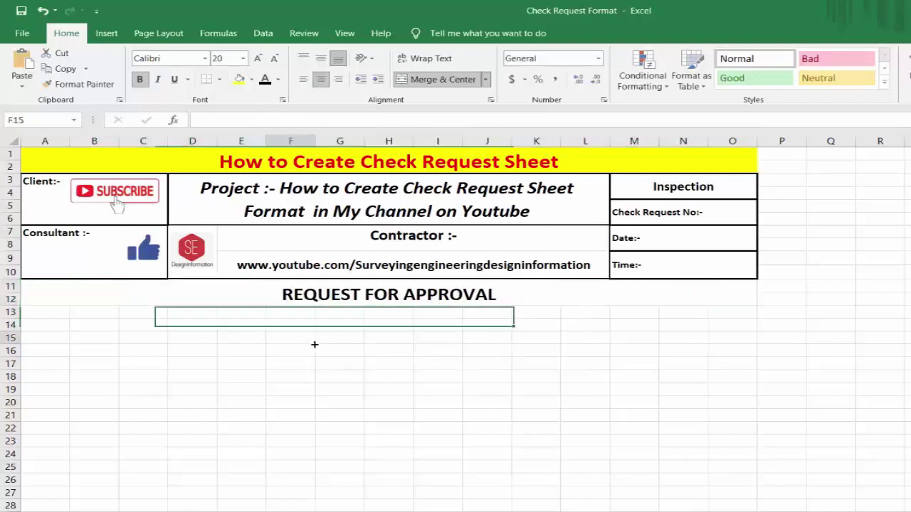
pyautogui.click(683, 403)
# - Merge and center A13:E14, F13:K14 and L13:O14 as three separate cells below the approval heading
pyautogui.moveTo(50, 314); pyautogui.dragTo(222, 332)
pyautogui.click(397, 81)
pyautogui.moveTo(299, 314); pyautogui.dragTo(708, 322)
pyautogui.click(427, 79)
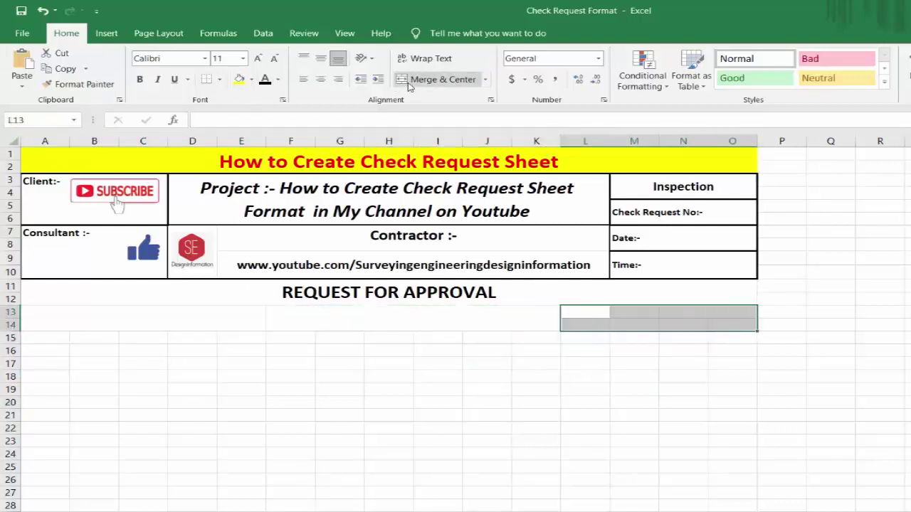
pyautogui.click(434, 79)
# - Enter "BOQ Item Ref:-" in merged cell A13
pyautogui.click(170, 318)
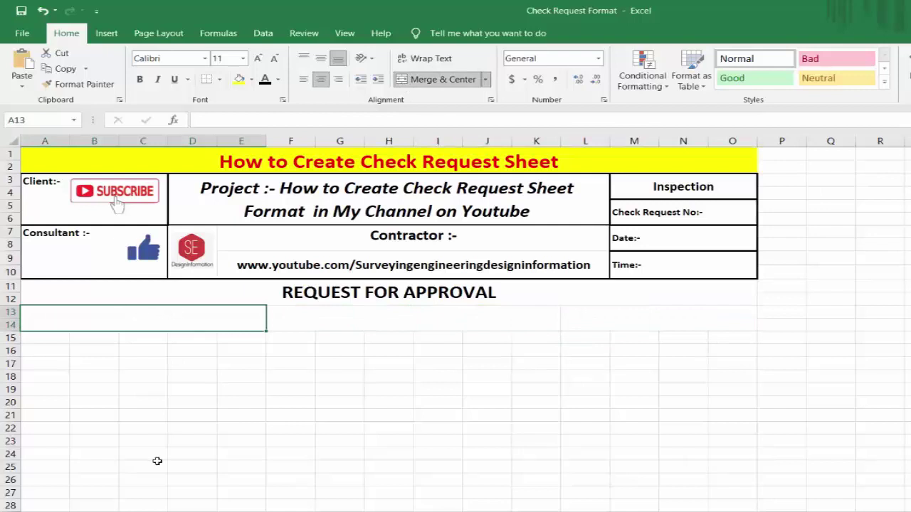
pyautogui.write('BOQ')
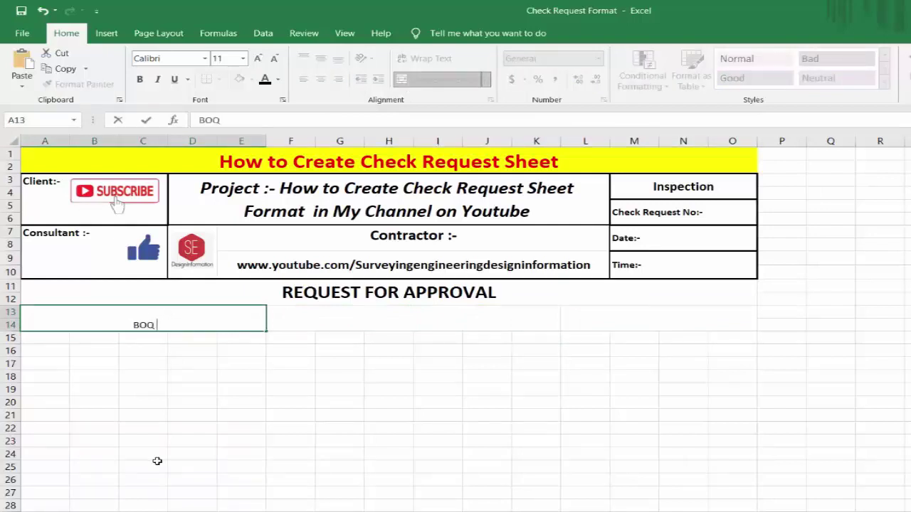
pyautogui.write(' Item R')
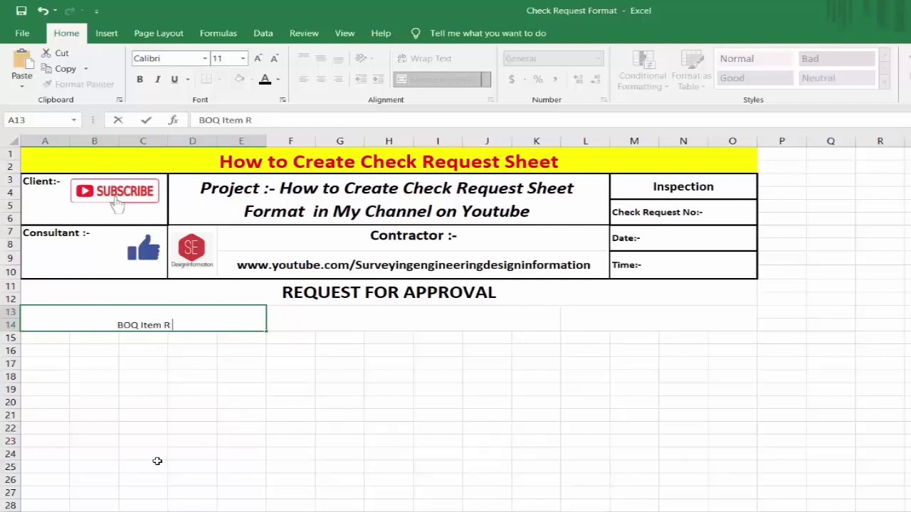
pyautogui.write('ef:-')
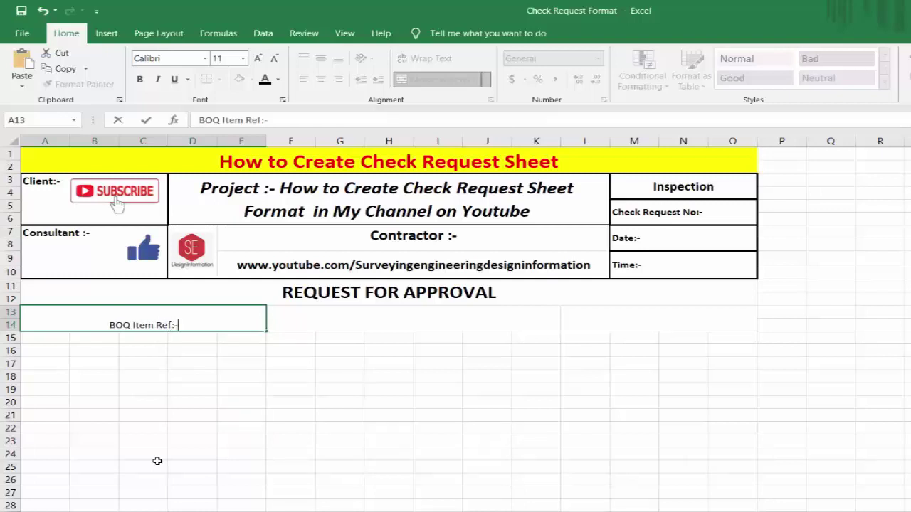
# - Enter "Drawing Ref:-" in merged cell F13
pyautogui.click(294, 316)
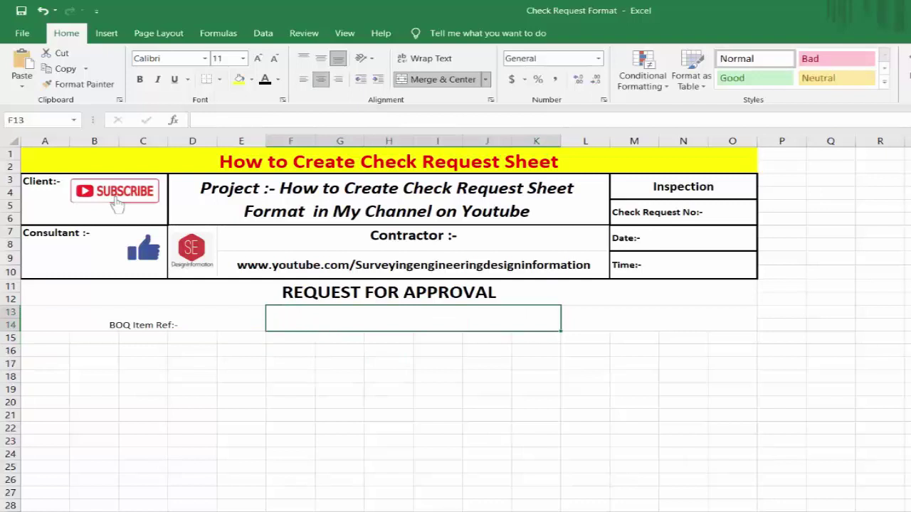
pyautogui.write('Drawing RE')
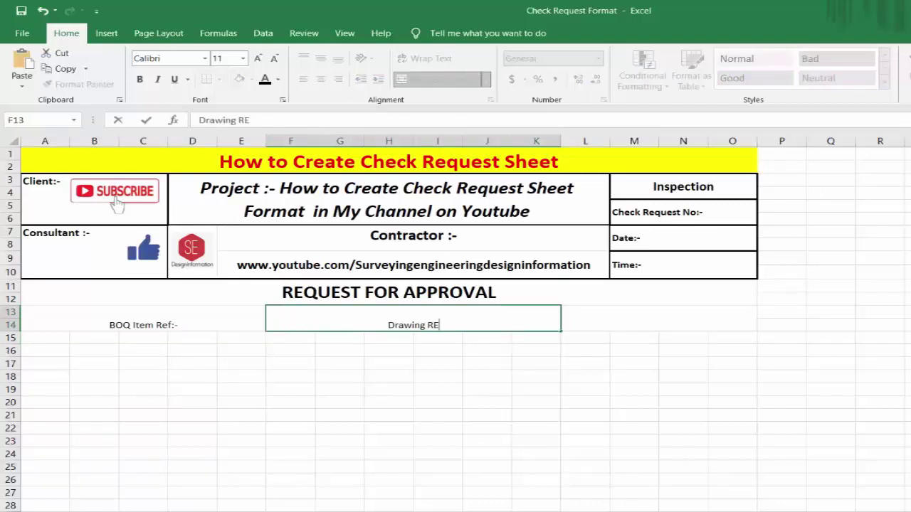
pyautogui.write('F')
pyautogui.press('BackSpace')
pyautogui.press('BackSpace')
pyautogui.write('ef:-')
pyautogui.press('Tab')
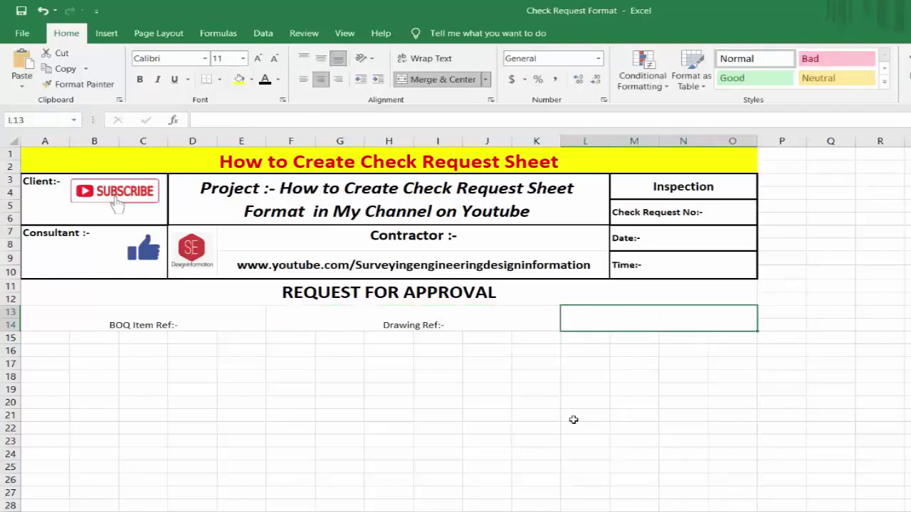
# - Enter "Pakage/ Section #" in merged cell L13
pyautogui.write('Pakage')
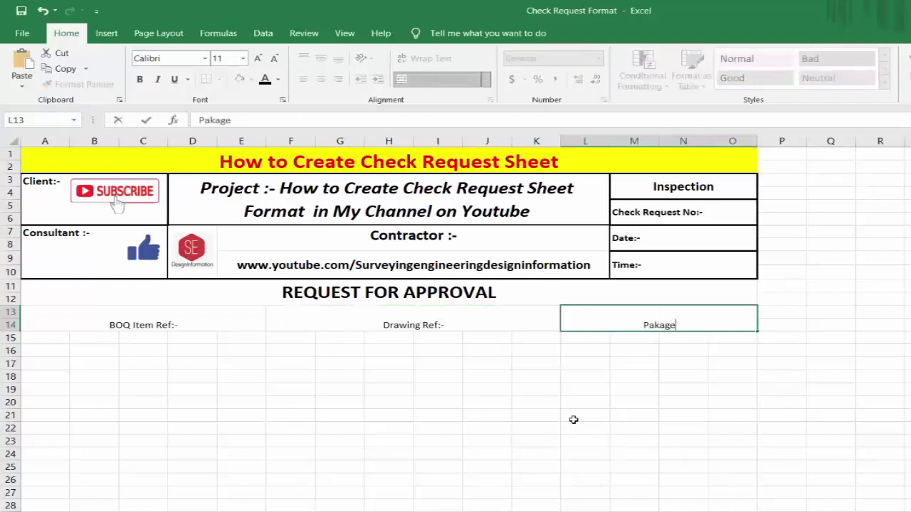
pyautogui.write('/ Sectio')
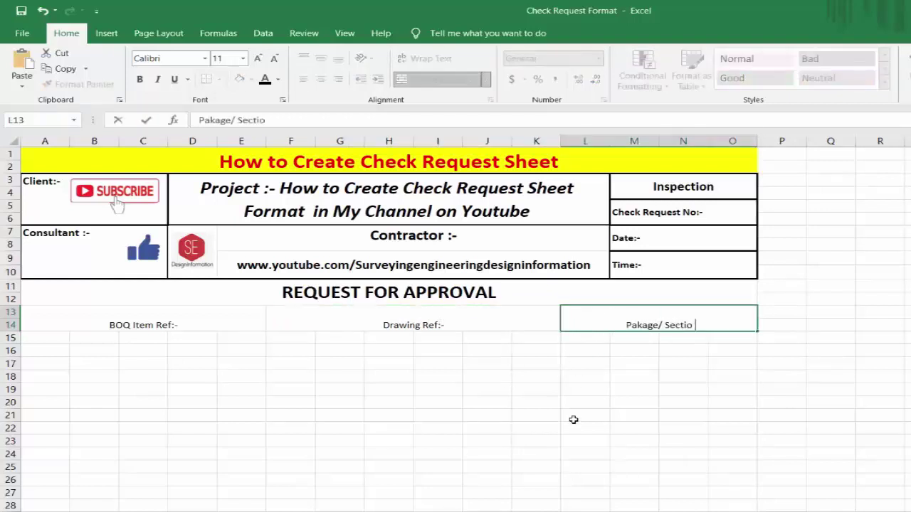
pyautogui.write('n #')
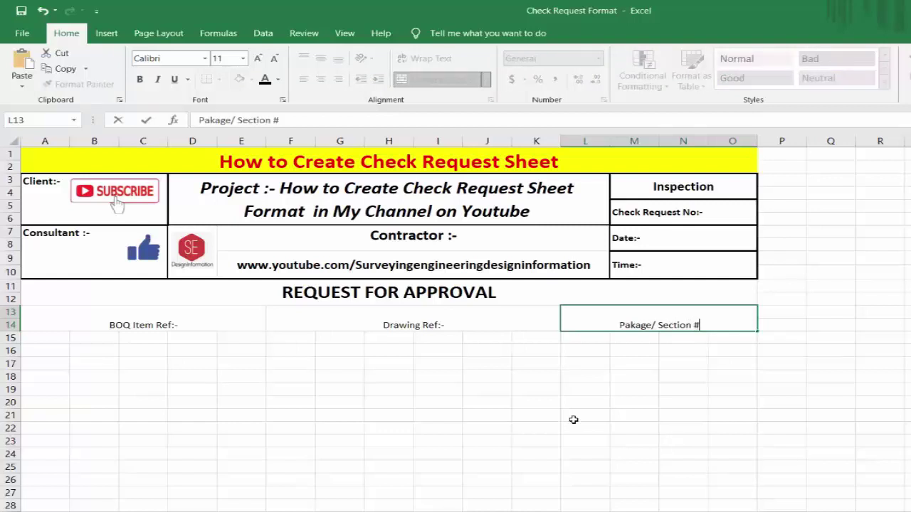
pyautogui.click(573, 420)
# - Left-align the three reference labels in A13:O14 and make them bold at font size 14
pyautogui.moveTo(151, 325); pyautogui.dragTo(719, 325)
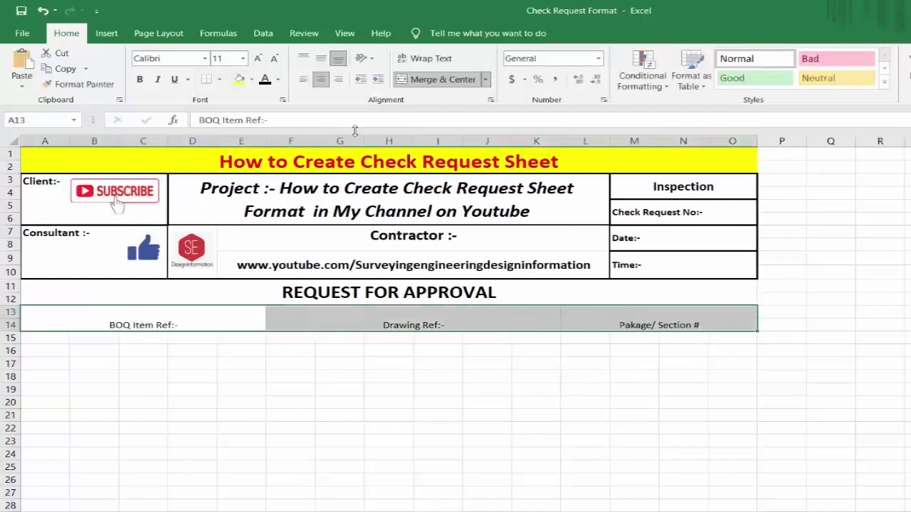
pyautogui.click(303, 79)
pyautogui.click(258, 58)
pyautogui.click(257, 59)
pyautogui.click(257, 59)
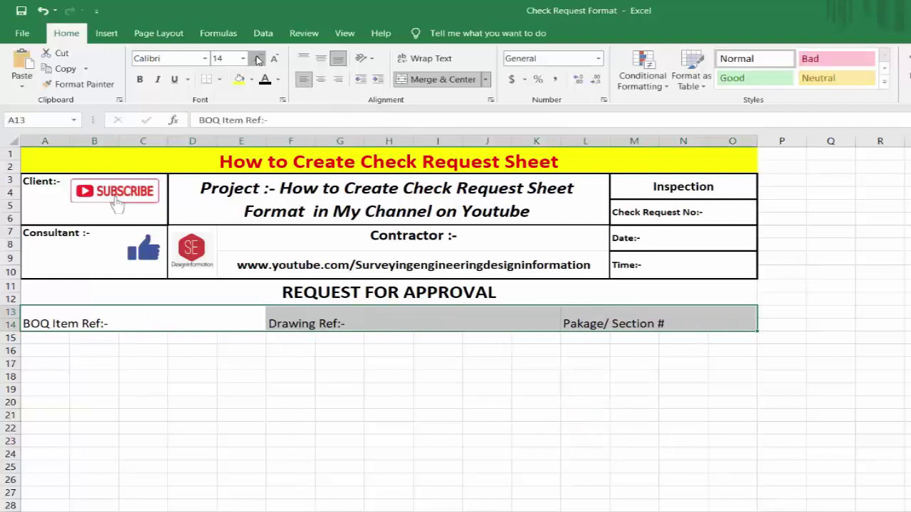
pyautogui.click(140, 79)
pyautogui.click(359, 404)
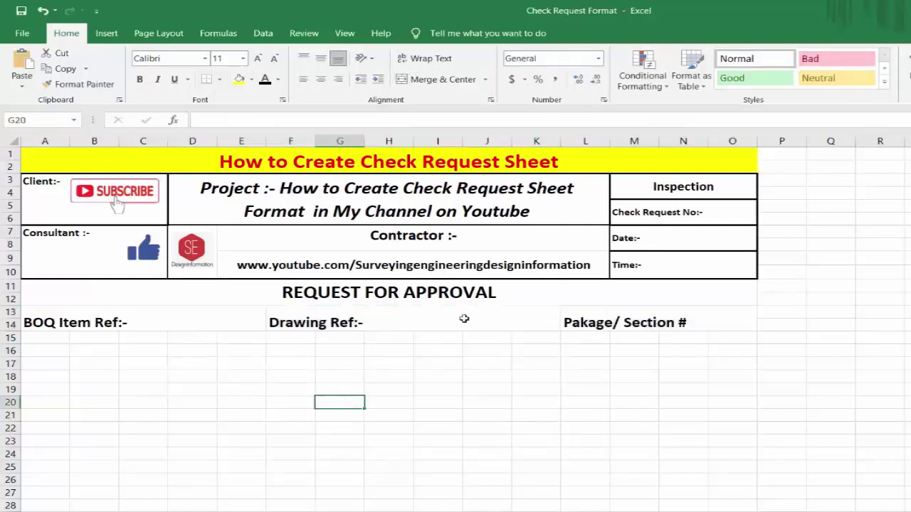
# - Draw a horizontal straight line after "BOQ Item Ref:-" reaching nearly to column F, and apply a solid black line style
pyautogui.click(106, 33)
pyautogui.click(225, 53)
pyautogui.click(217, 84)
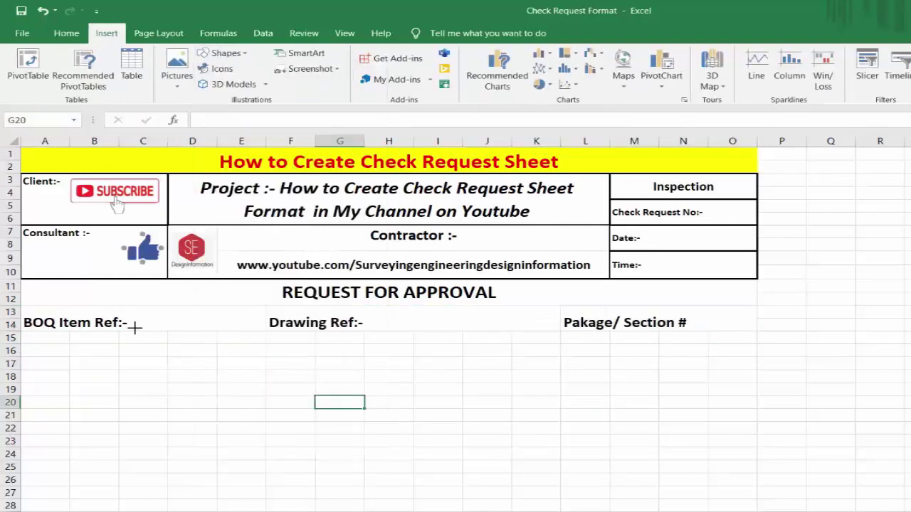
pyautogui.moveTo(135, 328); pyautogui.dragTo(262, 328)
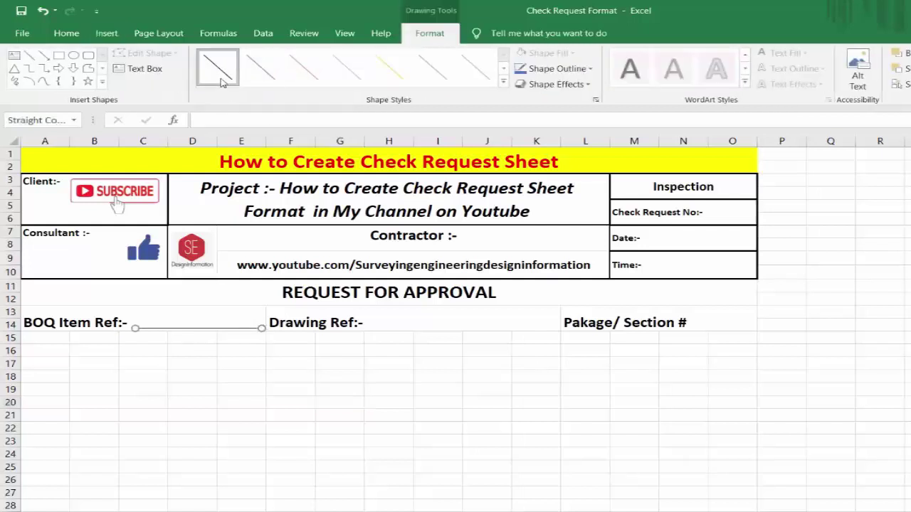
pyautogui.click(503, 82)
pyautogui.click(325, 372)
pyautogui.click(326, 374)
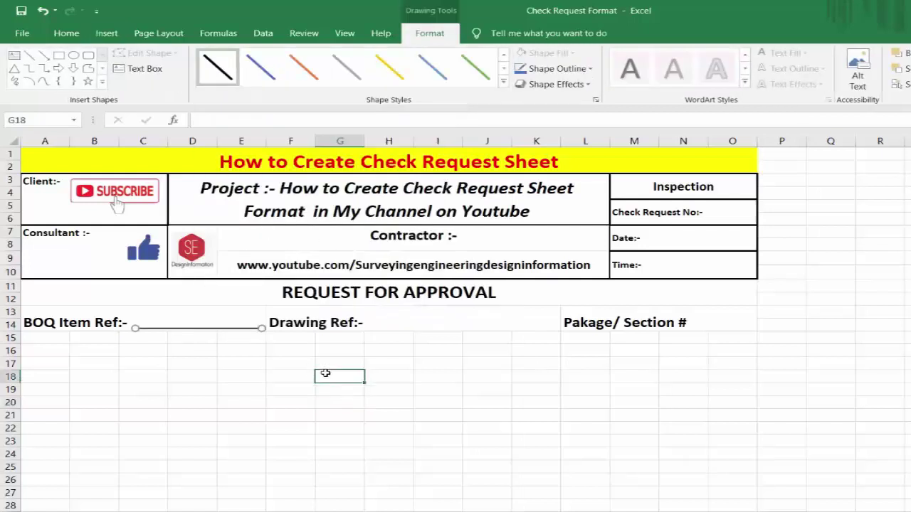
# - Copy the BOQ blank line, paste it and place the copy after "Drawing Ref:-" in row 14
pyautogui.rightClick(197, 329)
pyautogui.press('Escape')
pyautogui.click(340, 389)
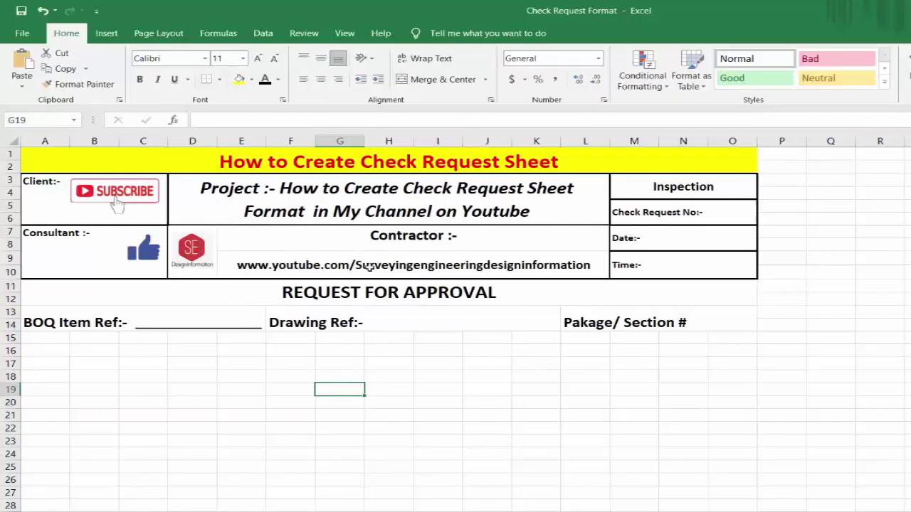
pyautogui.rightClick(391, 399)
pyautogui.click(423, 126)
pyautogui.moveTo(427, 370); pyautogui.dragTo(444, 324)
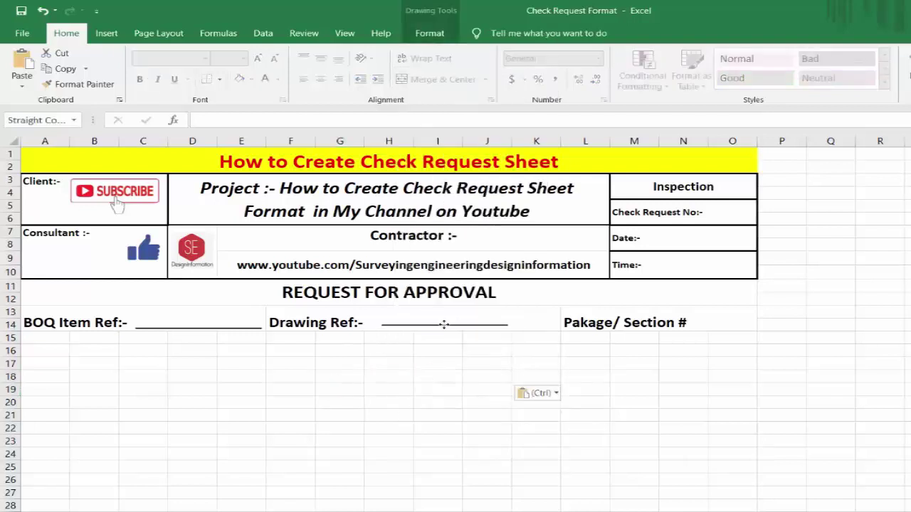
# - Lengthen the Drawing Ref blank line to near the end of column K, and paste a shortened copy after "Pakage/ Section #" ending near column O's edge
pyautogui.moveTo(507, 325); pyautogui.dragTo(549, 325)
pyautogui.click(508, 401)
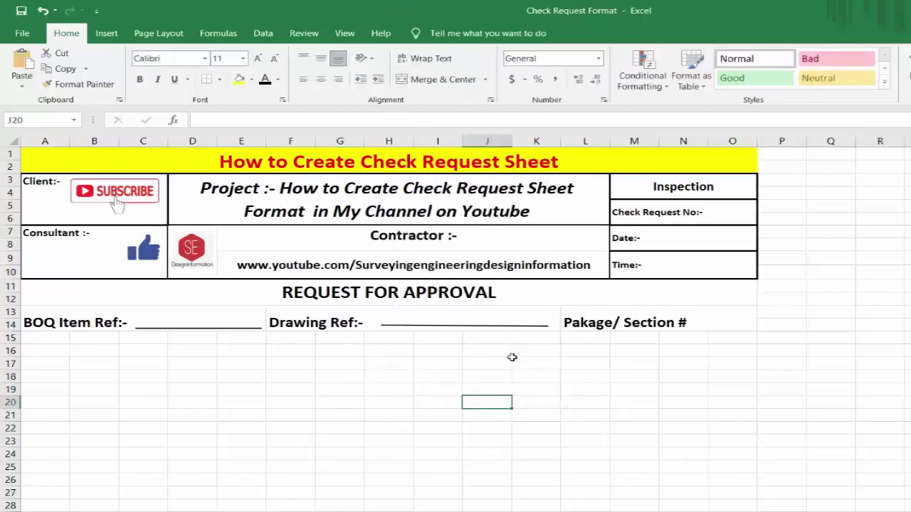
pyautogui.rightClick(375, 446)
pyautogui.click(403, 196)
pyautogui.moveTo(432, 436); pyautogui.dragTo(754, 327)
pyautogui.moveTo(814, 327); pyautogui.dragTo(754, 328)
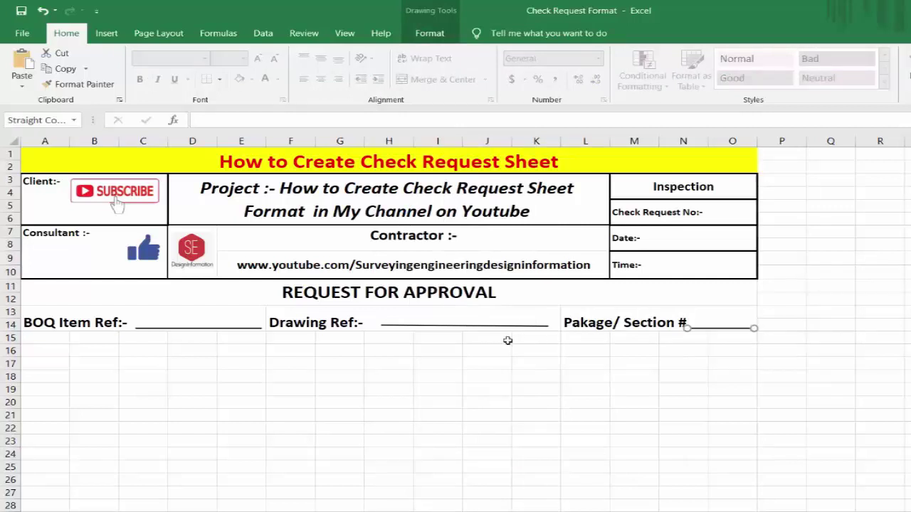
# - Extend the start of the Drawing Ref blank line back to meet the "Drawing Ref:-" label
pyautogui.click(382, 326)
pyautogui.moveTo(382, 326); pyautogui.dragTo(366, 326)
pyautogui.click(389, 402)
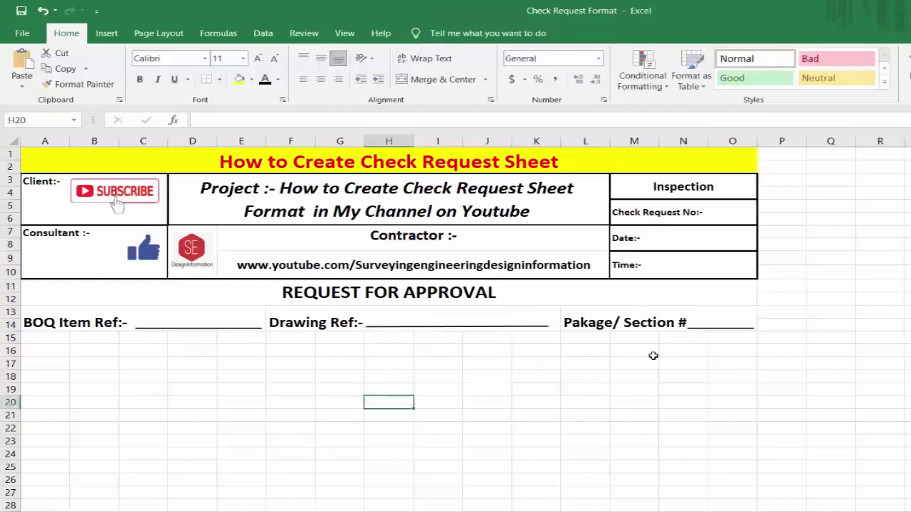
# - Apply an outline border around the reference fields in A13:O14
pyautogui.moveTo(132, 315); pyautogui.dragTo(688, 320)
pyautogui.rightClick(687, 320)
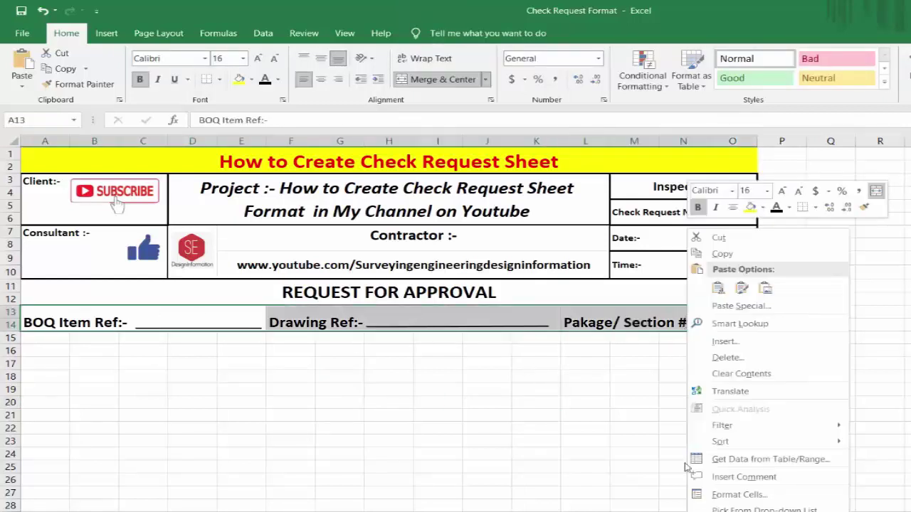
pyautogui.click(740, 494)
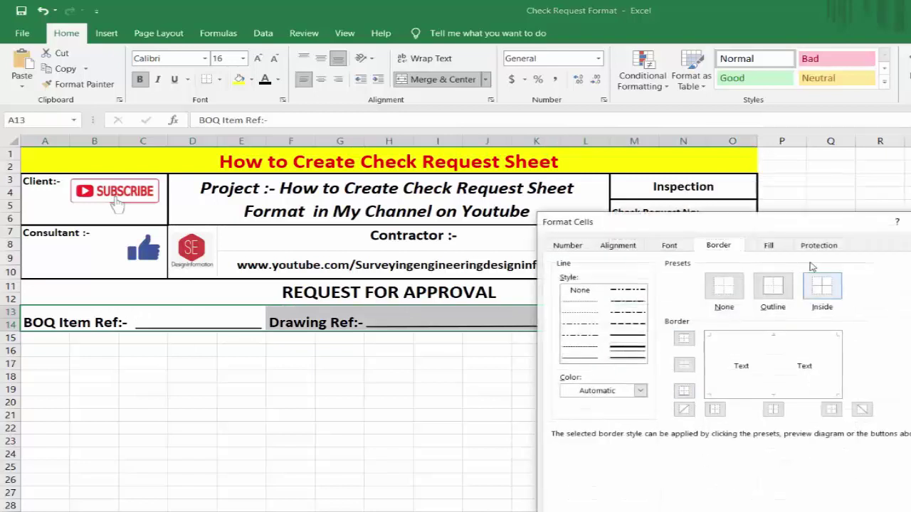
pyautogui.click(773, 286)
pyautogui.press('Return')
pyautogui.click(831, 443)
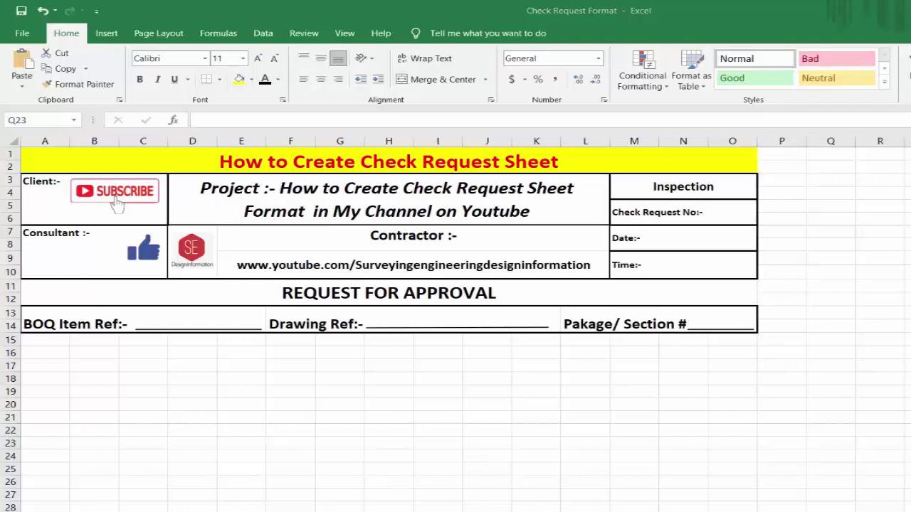
# - Apply solid medium-weight outline and inside borders to the reference fields in A13:O14
pyautogui.moveTo(195, 318); pyautogui.dragTo(677, 321)
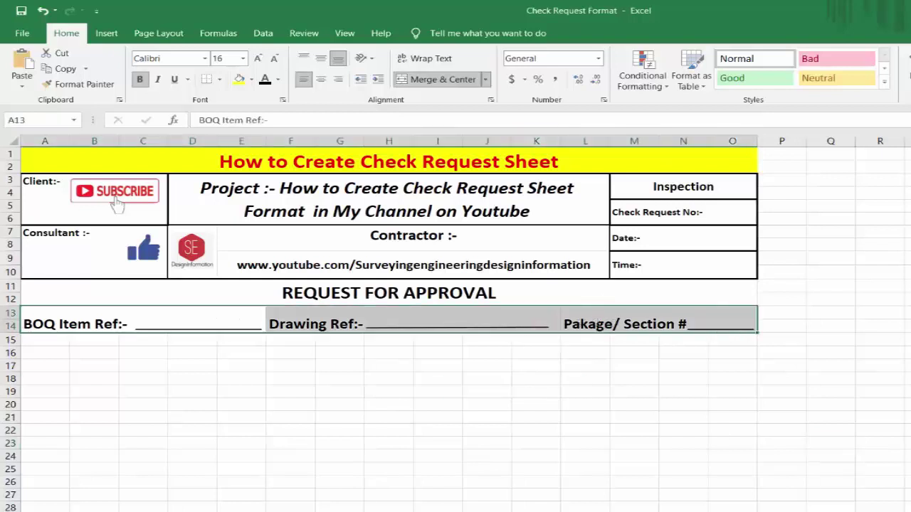
pyautogui.moveTo(78, 313); pyautogui.dragTo(740, 323)
pyautogui.rightClick(616, 324)
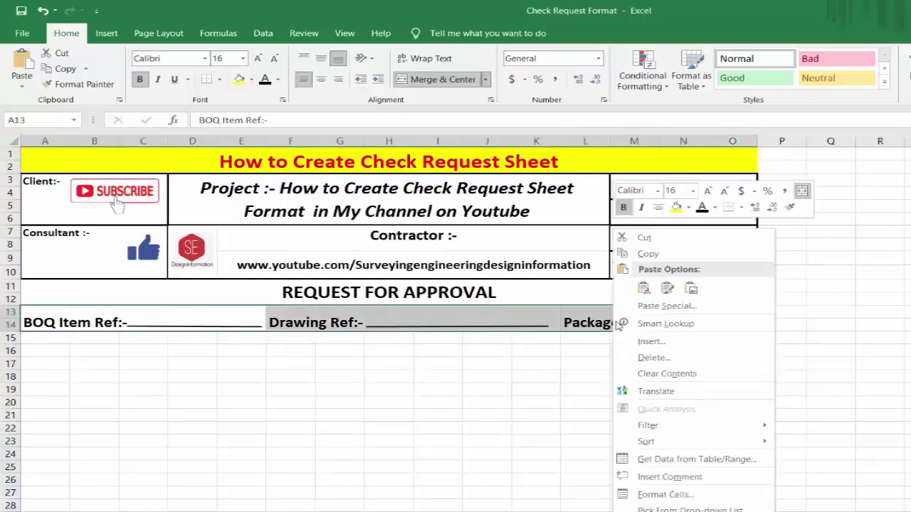
pyautogui.click(664, 494)
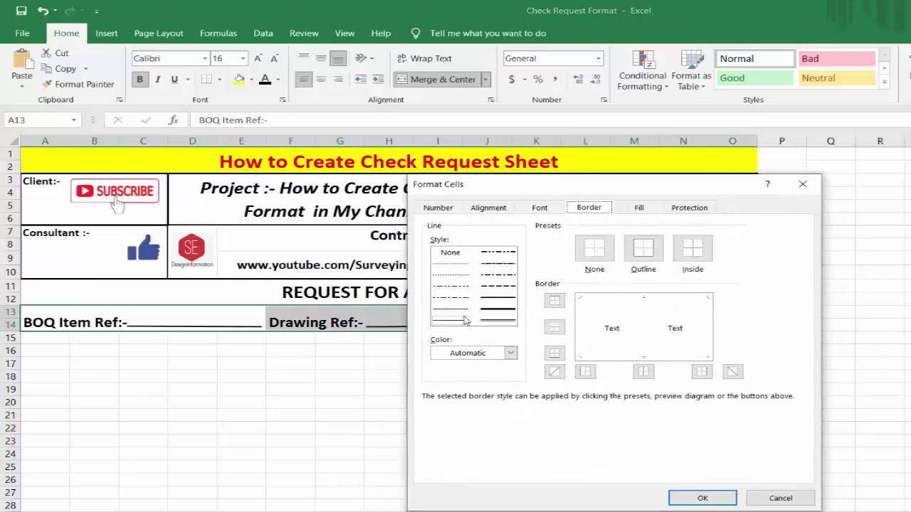
pyautogui.click(498, 297)
pyautogui.click(643, 247)
pyautogui.click(693, 248)
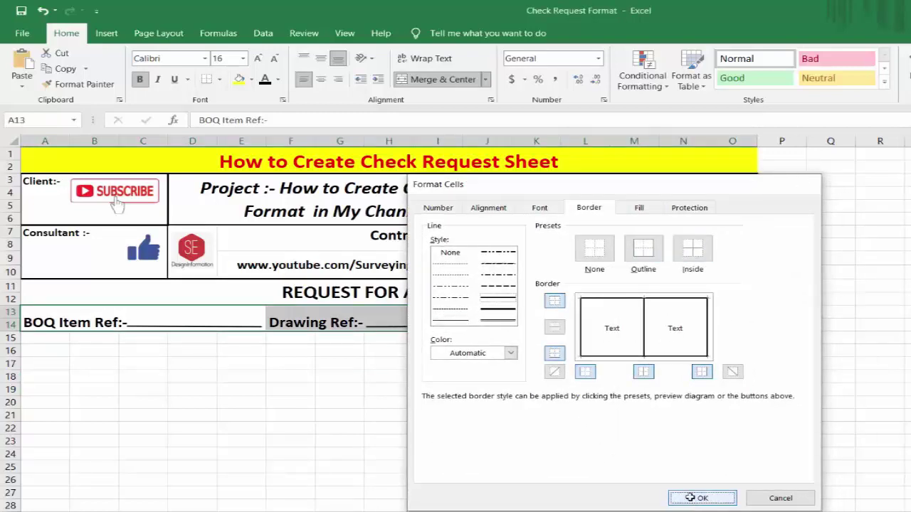
pyautogui.click(702, 499)
pyautogui.click(782, 390)
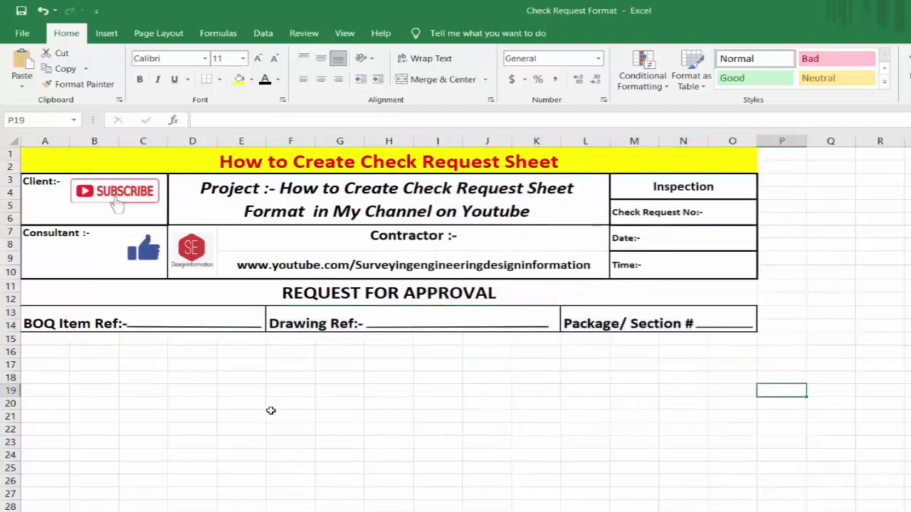
# - Merge and center A15:O17 and enter "Following is Present for Inpection,Survey,Quality Testing and Approval"
pyautogui.moveTo(34, 337); pyautogui.dragTo(740, 364)
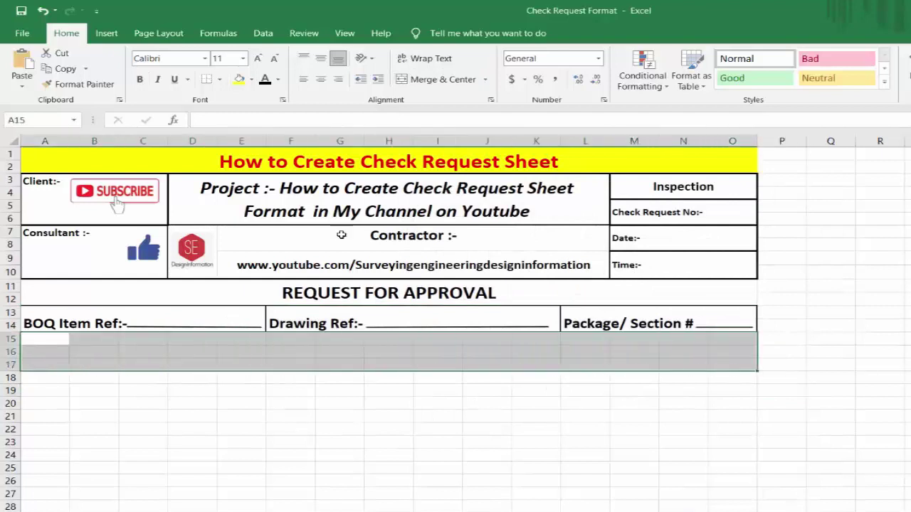
pyautogui.click(438, 79)
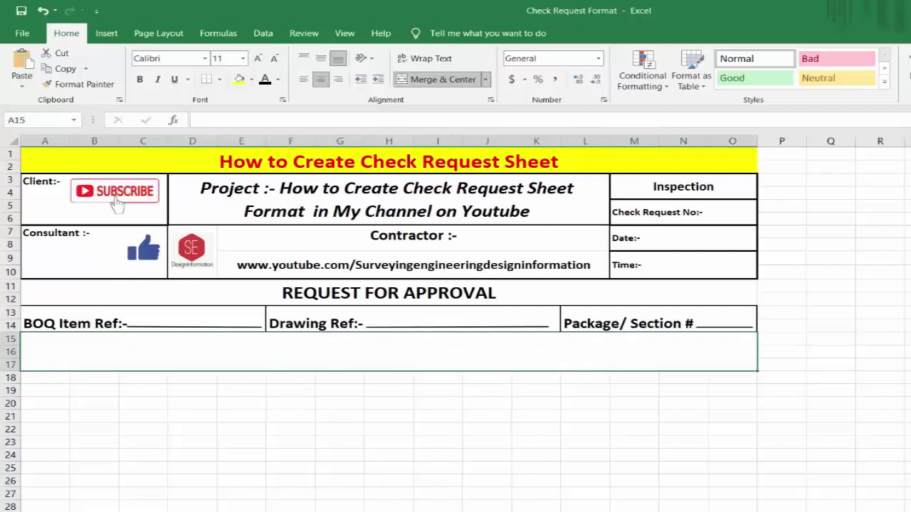
pyautogui.write('Foll')
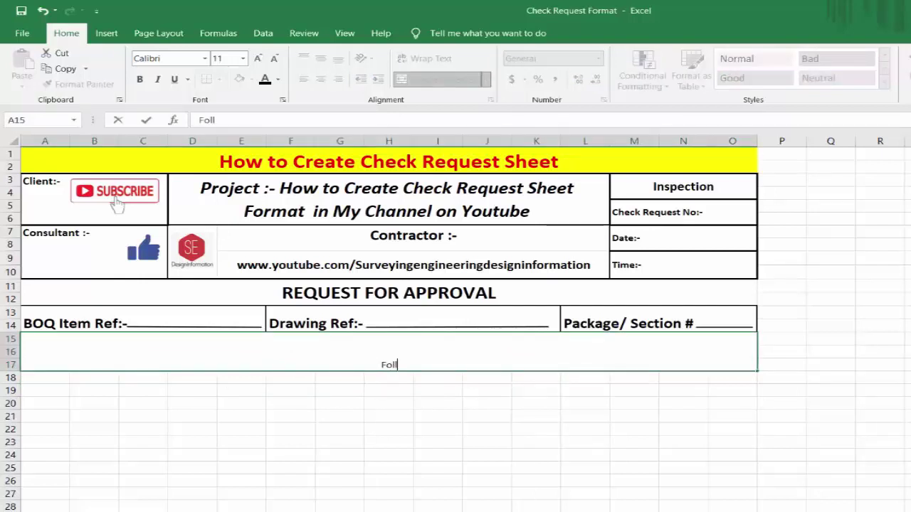
pyautogui.write('owing')
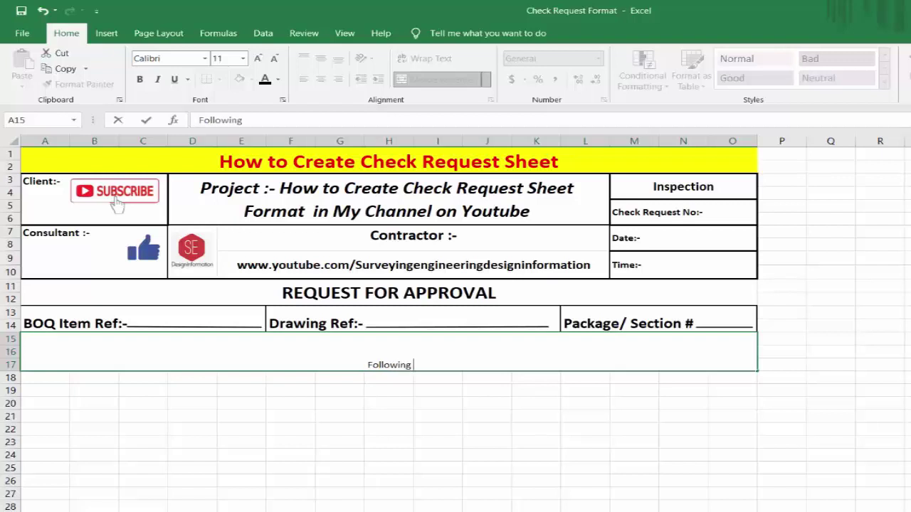
pyautogui.write(' is P')
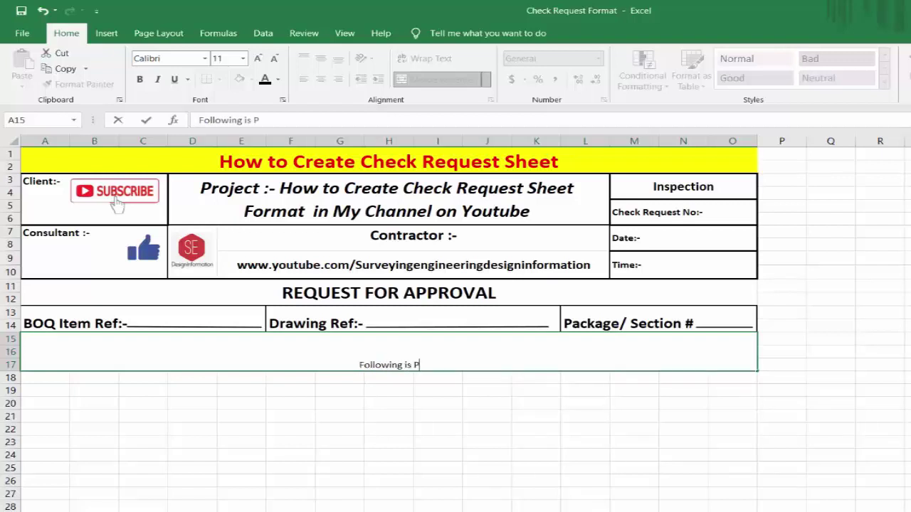
pyautogui.write('resen')
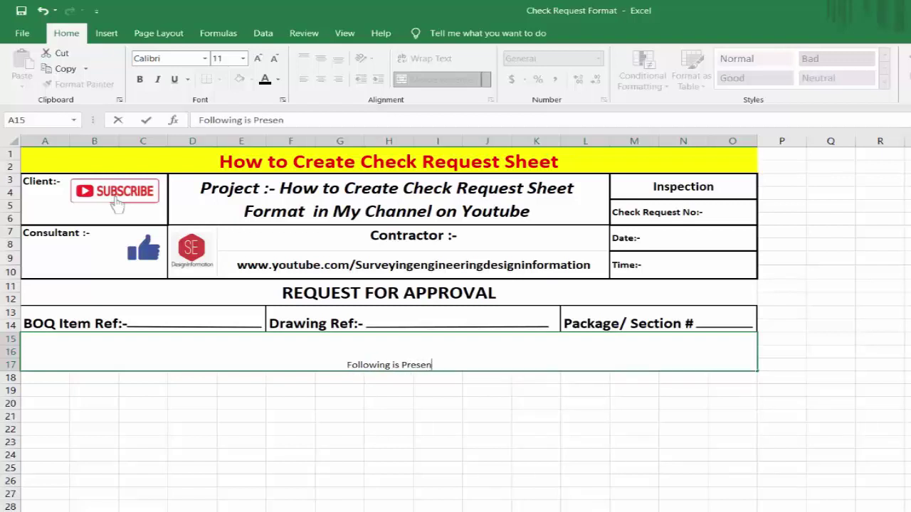
pyautogui.write('t for')
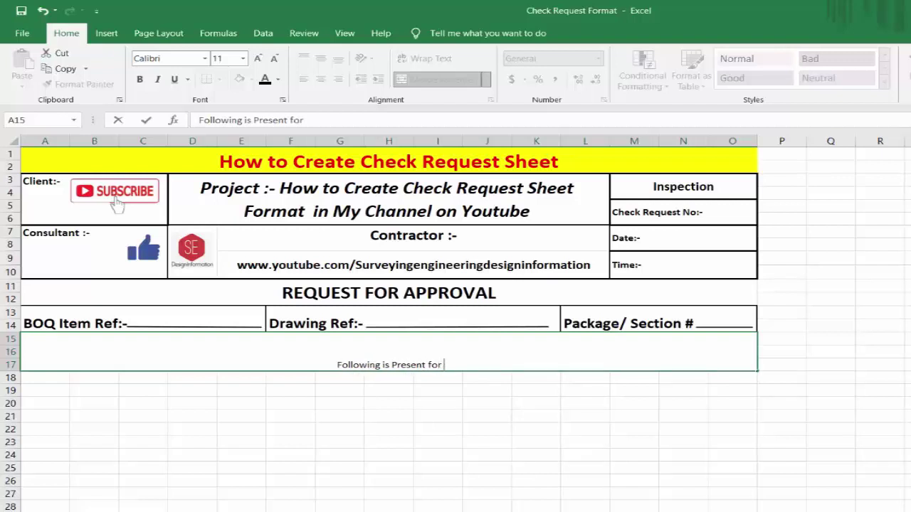
pyautogui.write(' Inpection')
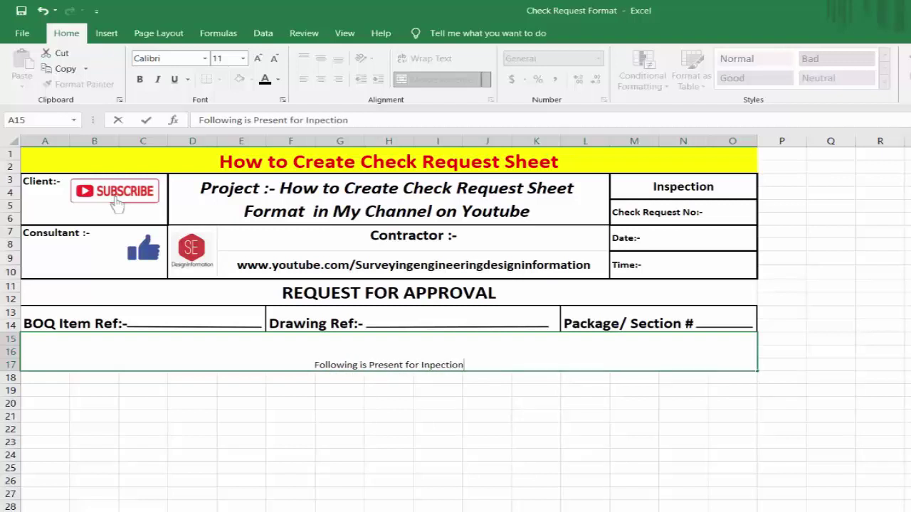
pyautogui.write(',Surve')
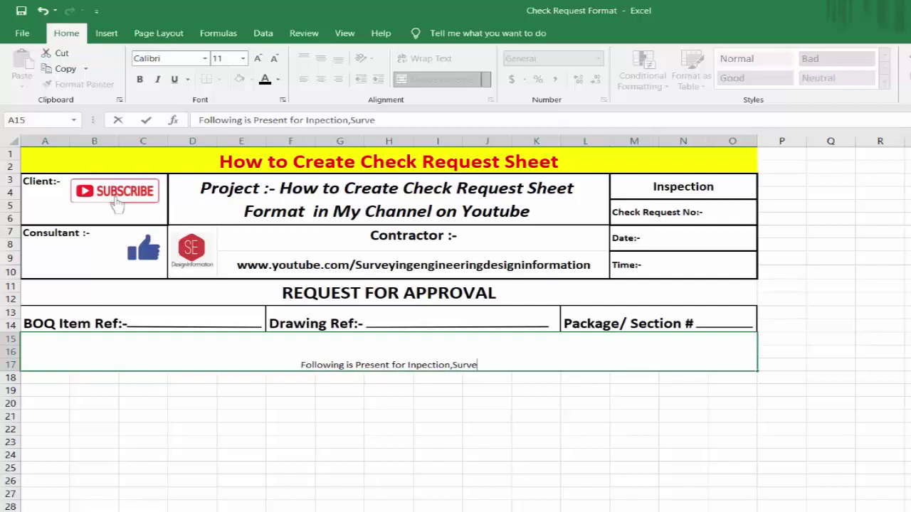
pyautogui.write('y,Quality')
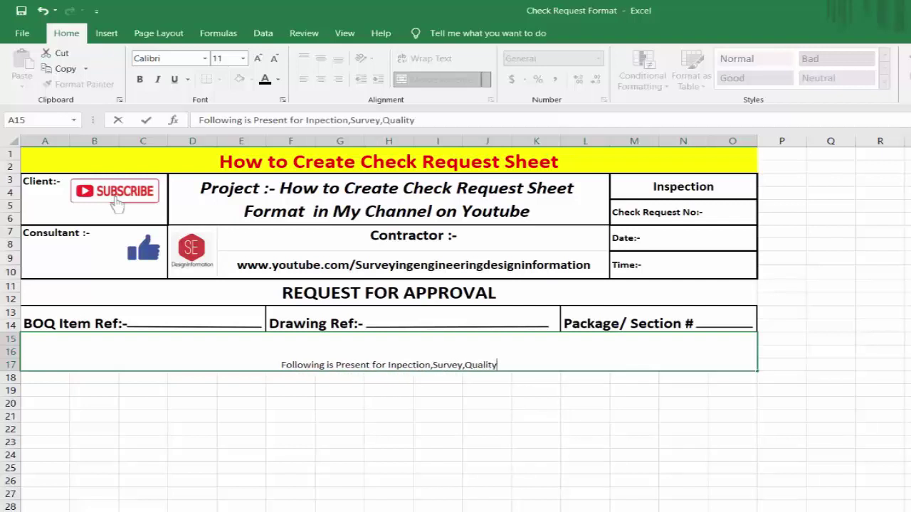
pyautogui.scroll(-1, 630, 500)
pyautogui.write('Test')
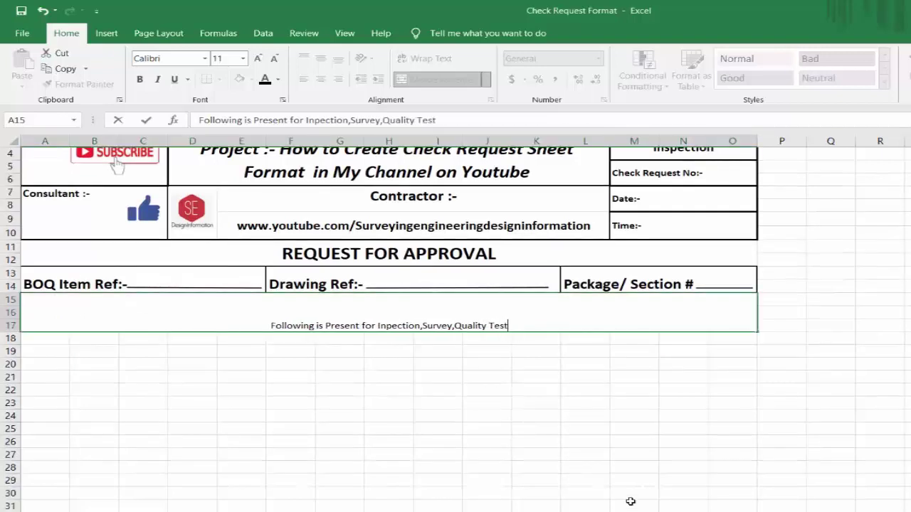
pyautogui.write('ing and A')
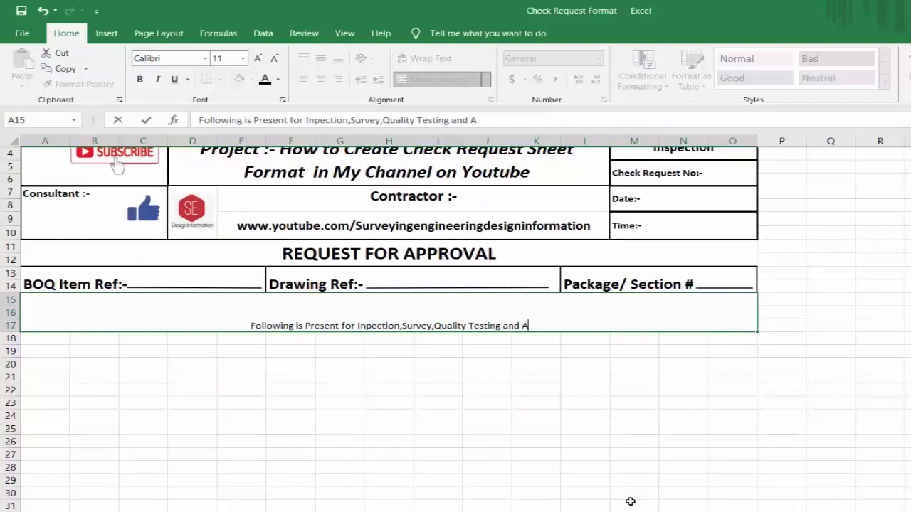
pyautogui.write('pproval')
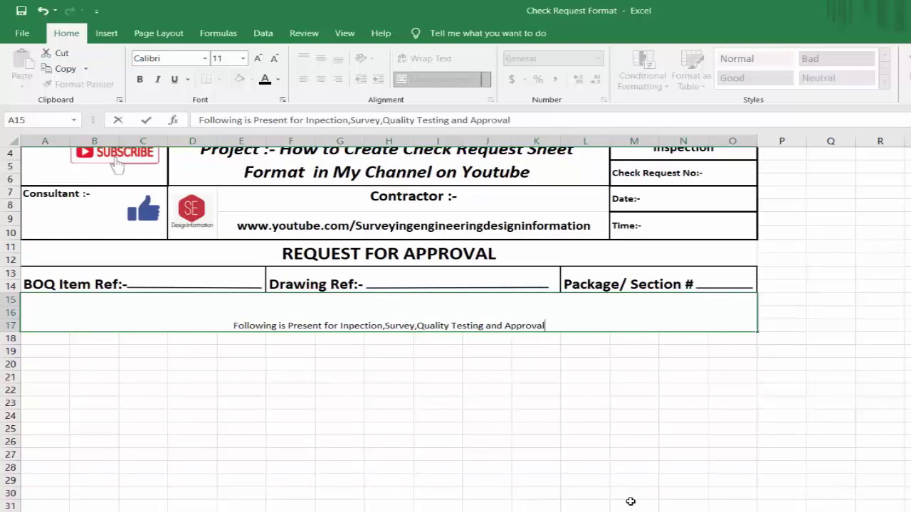
# - Complete the statement in A15 with "After Necessary Preparation and Arrangements", spelling "Necessary" with a single first c
pyautogui.write(' After N')
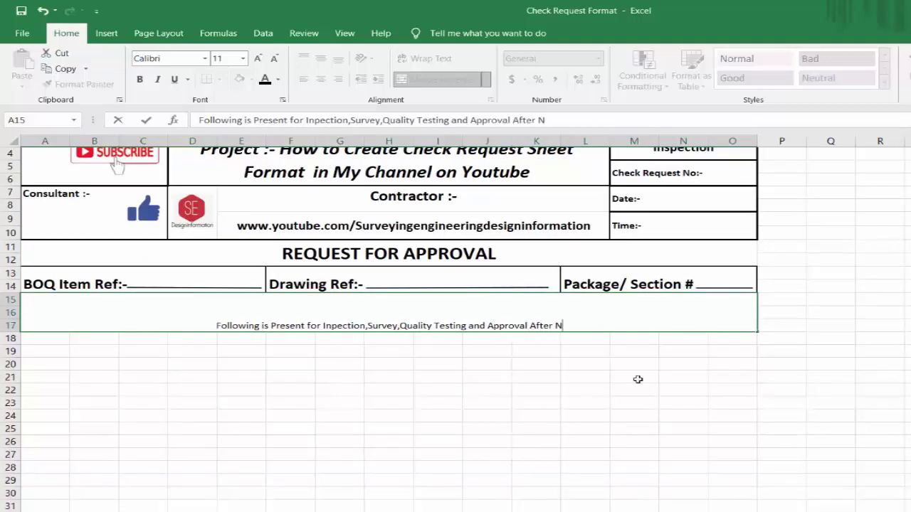
pyautogui.write('eccessary')
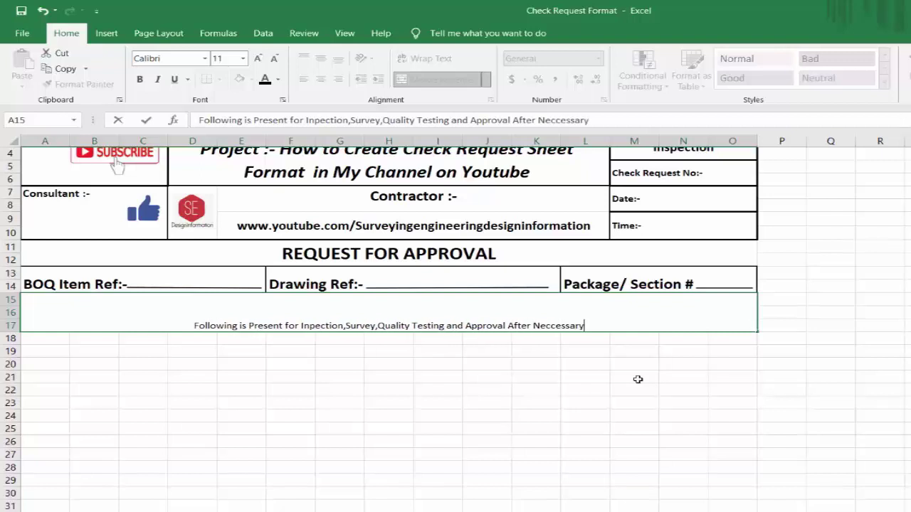
pyautogui.press('BackSpace')
pyautogui.press('BackSpace')
pyautogui.press('BackSpace')
pyautogui.press('BackSpace')
pyautogui.press('BackSpace')
pyautogui.press('BackSpace')
pyautogui.press('BackSpace')
pyautogui.write('essary Prep')
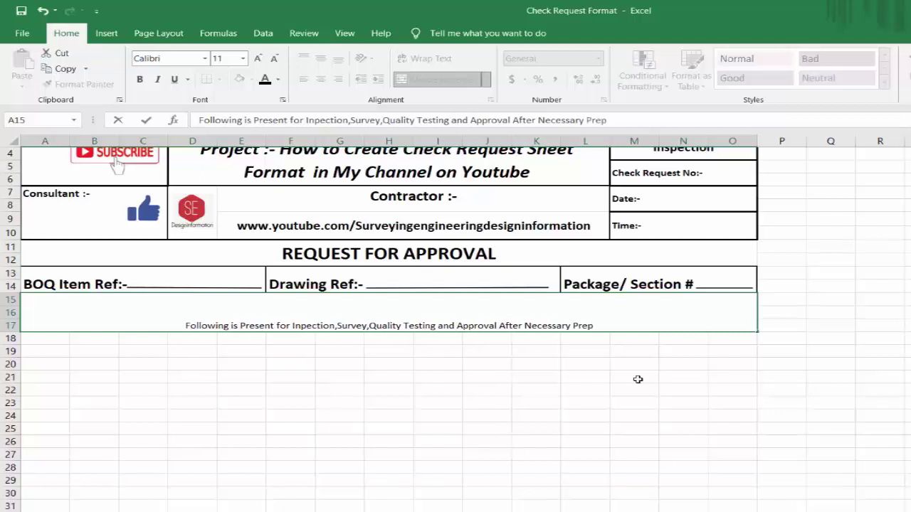
pyautogui.write('aration')
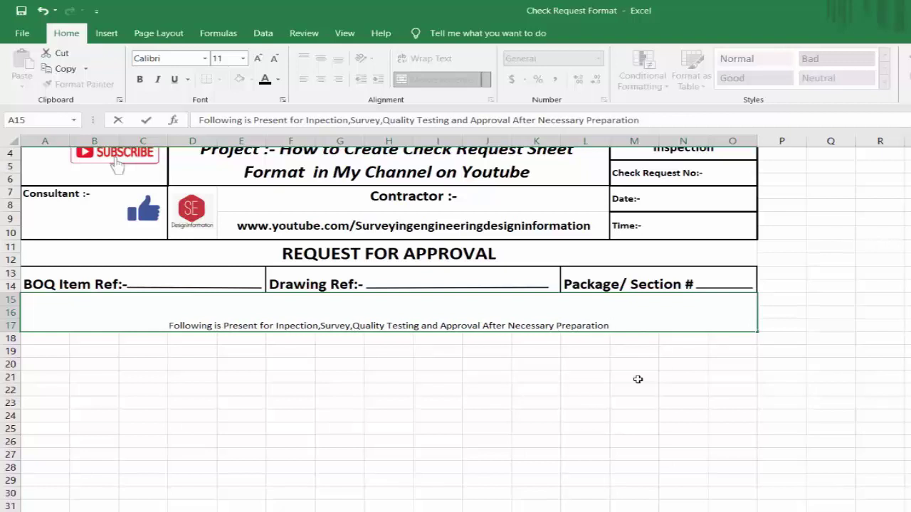
pyautogui.write(' and Arr')
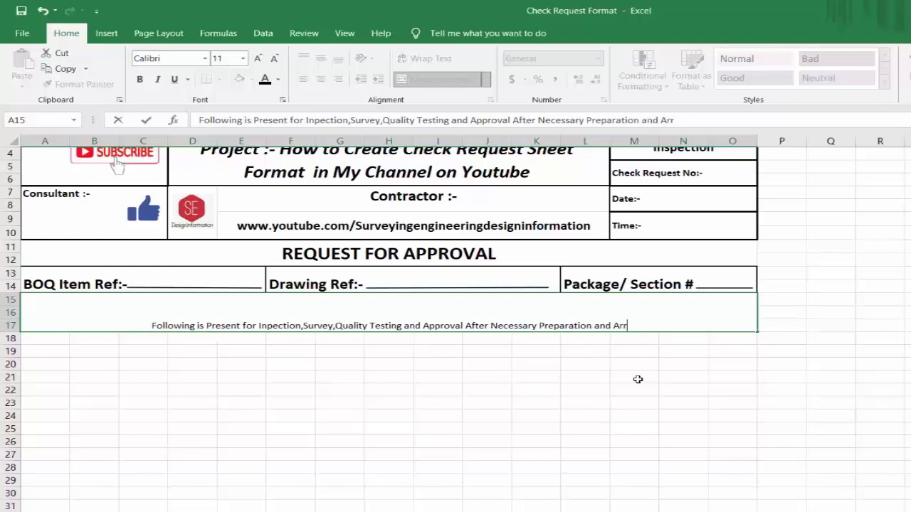
pyautogui.write('angements')
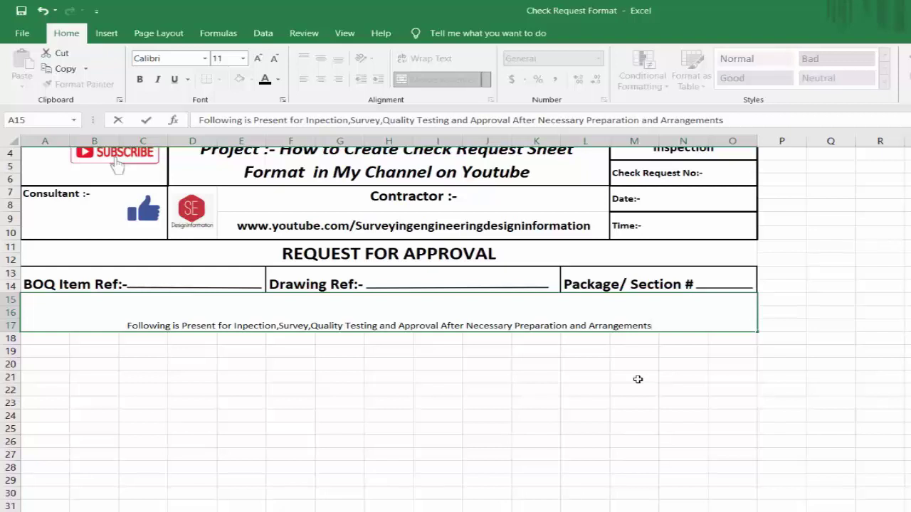
pyautogui.press('Return')
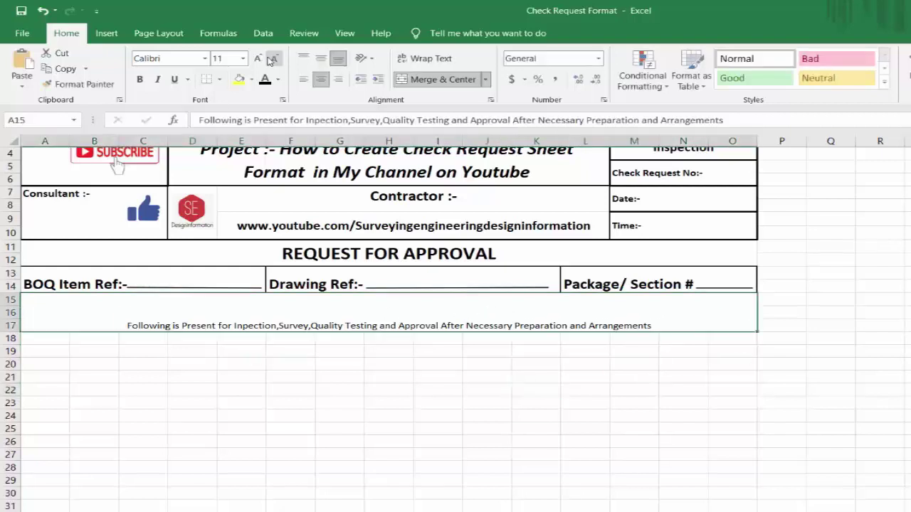
# - Make the statement in A15 bold at font size 14 and middle-align it vertically
pyautogui.click(258, 58)
pyautogui.click(257, 58)
pyautogui.click(139, 79)
pyautogui.click(321, 58)
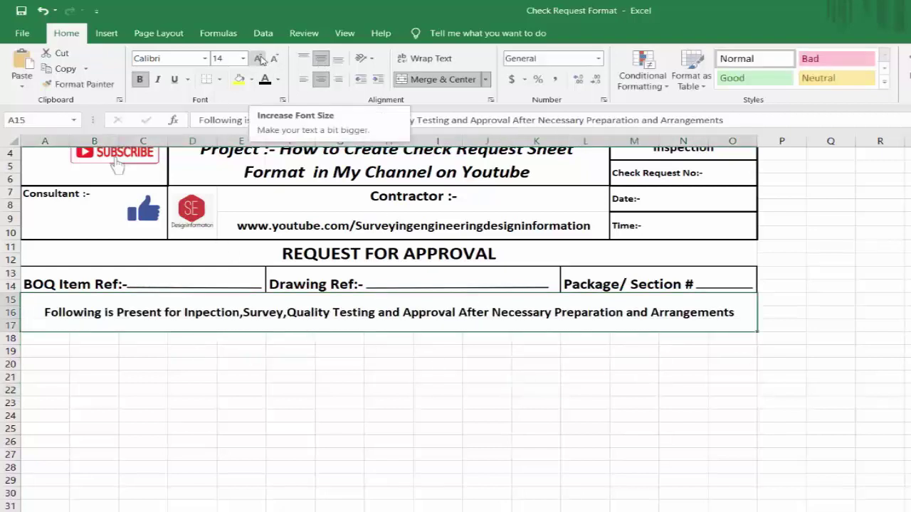
pyautogui.click(257, 58)
pyautogui.hotkey('ctrl', 'z')
# - Break the A15 statement onto a second line before "Necessary Preparation and Arrangements" and set its font size to 16
pyautogui.click(536, 363)
pyautogui.doubleClick(483, 305)
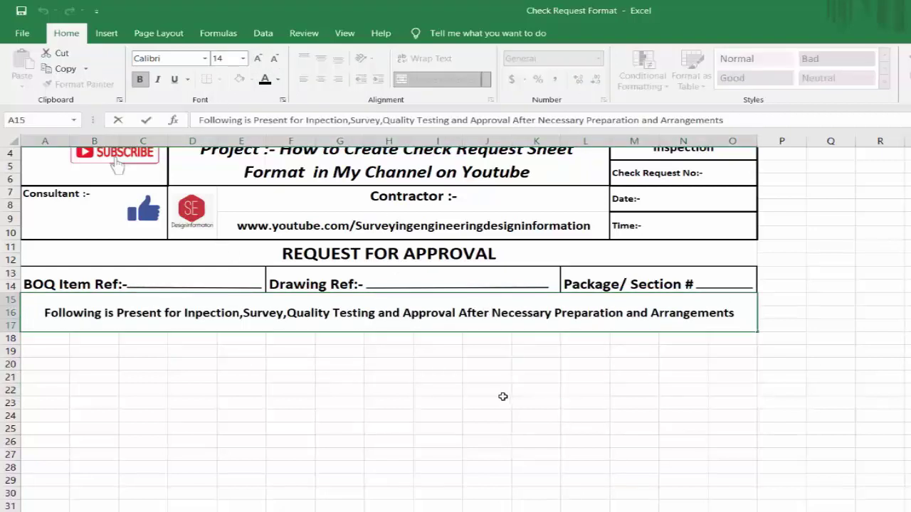
pyautogui.hotkey('ctrl', 'Return')
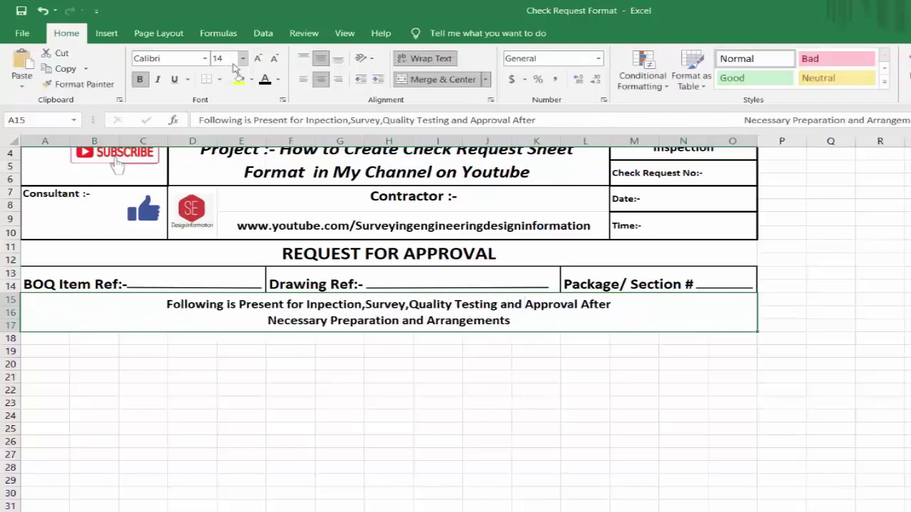
pyautogui.scroll(1, 413, 245)
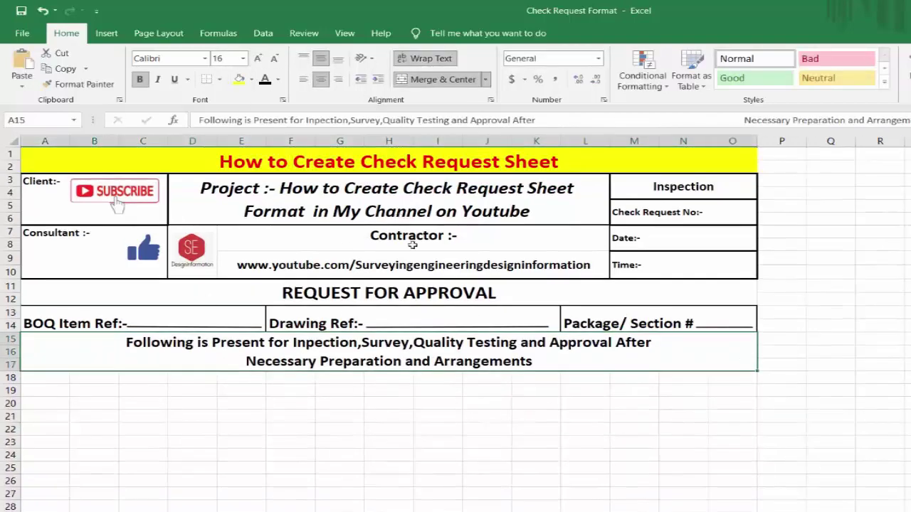
# - Merge and center rows 18 and 19 into six blocks spanning columns A:C, D:F, G:I, J:K, L:M and N:O
pyautogui.moveTo(32, 376); pyautogui.dragTo(744, 391)
pyautogui.click(415, 83)
pyautogui.click(402, 82)
pyautogui.click(415, 80)
pyautogui.click(407, 84)
pyautogui.click(427, 79)
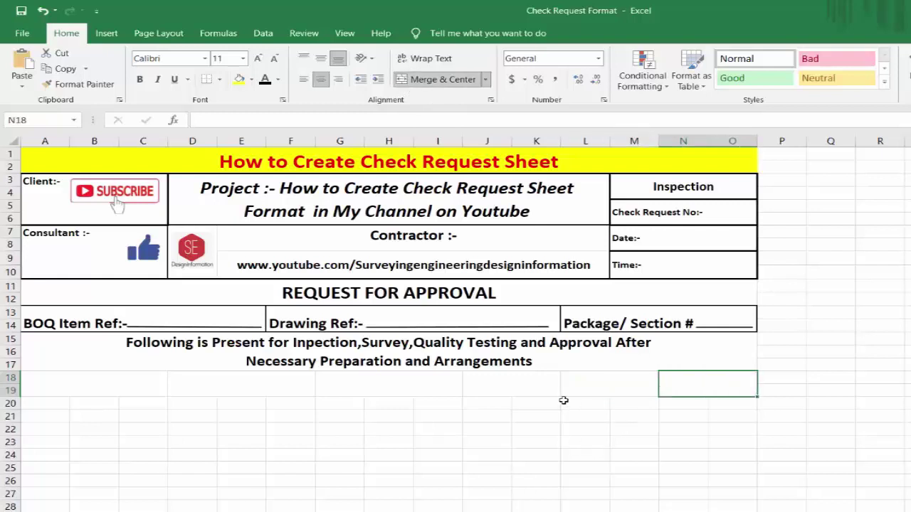
pyautogui.click(142, 385)
pyautogui.click(249, 390)
pyautogui.click(358, 395)
# - Enter the labels "Inspection" in A18, "Survey" in D18 and "Lab. Test" in G18
pyautogui.click(112, 393)
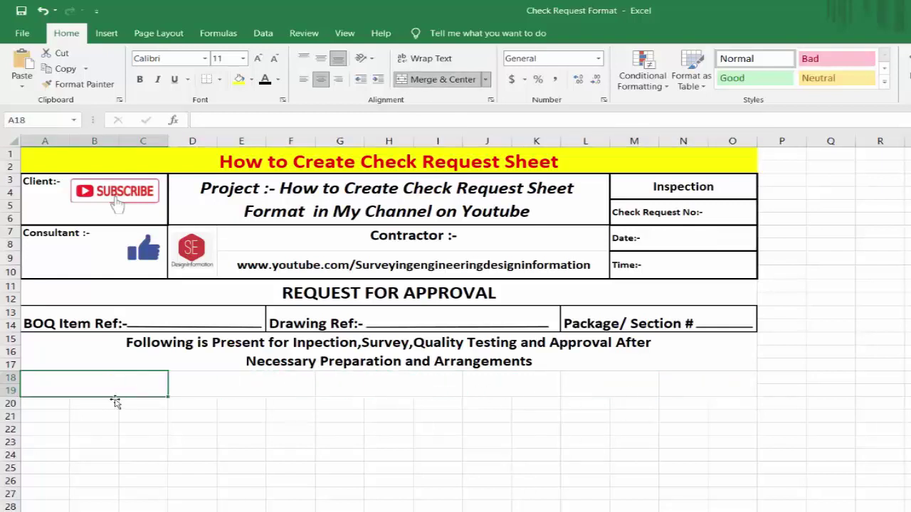
pyautogui.write('In')
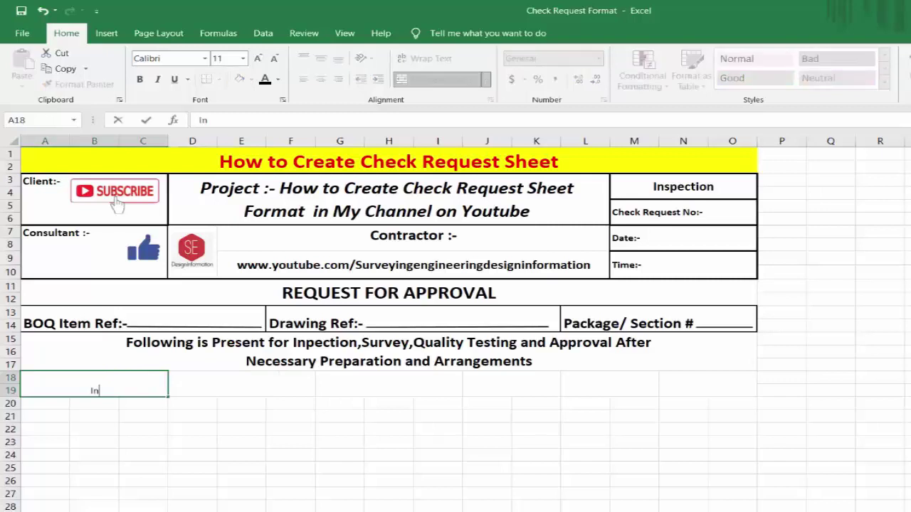
pyautogui.write('spection')
pyautogui.click(237, 391)
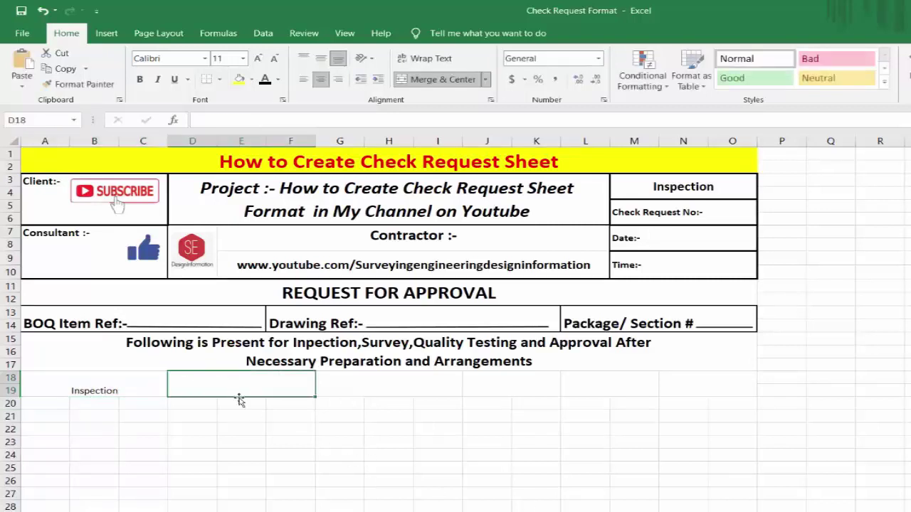
pyautogui.write('Surve')
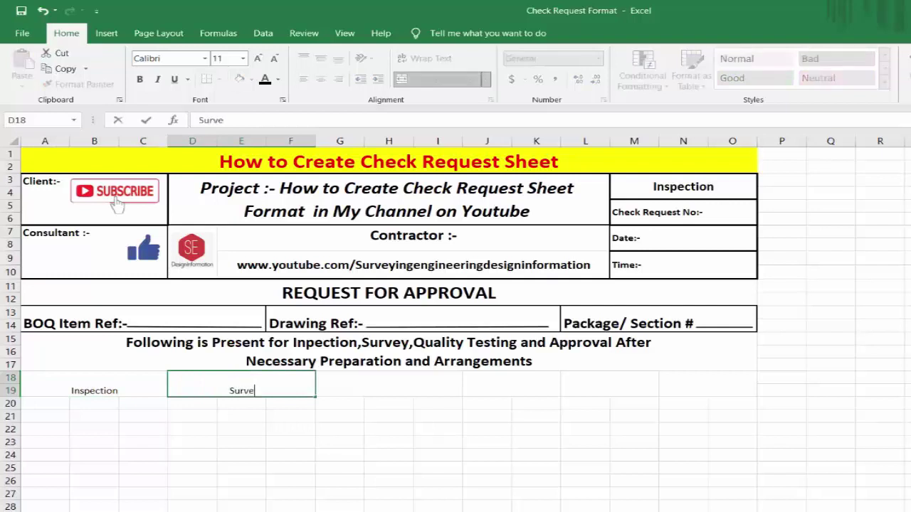
pyautogui.write('y')
pyautogui.click(349, 378)
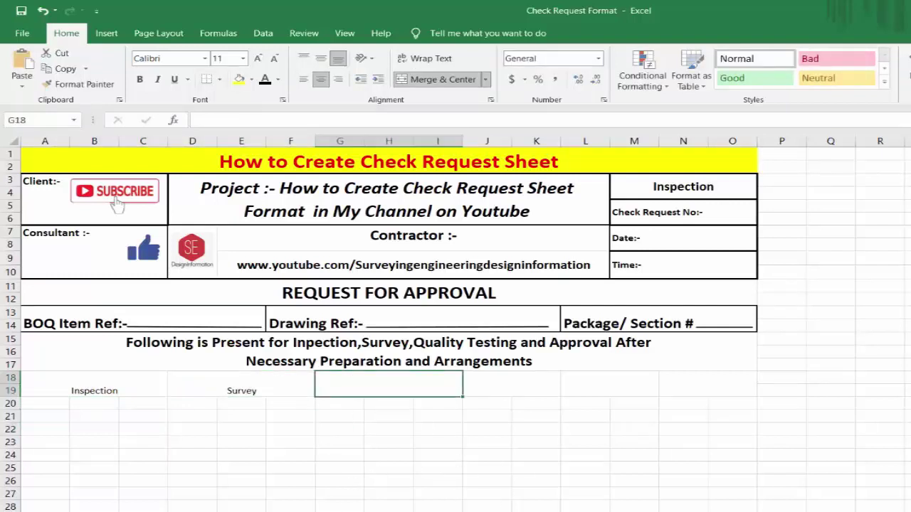
pyautogui.write('Lab.')
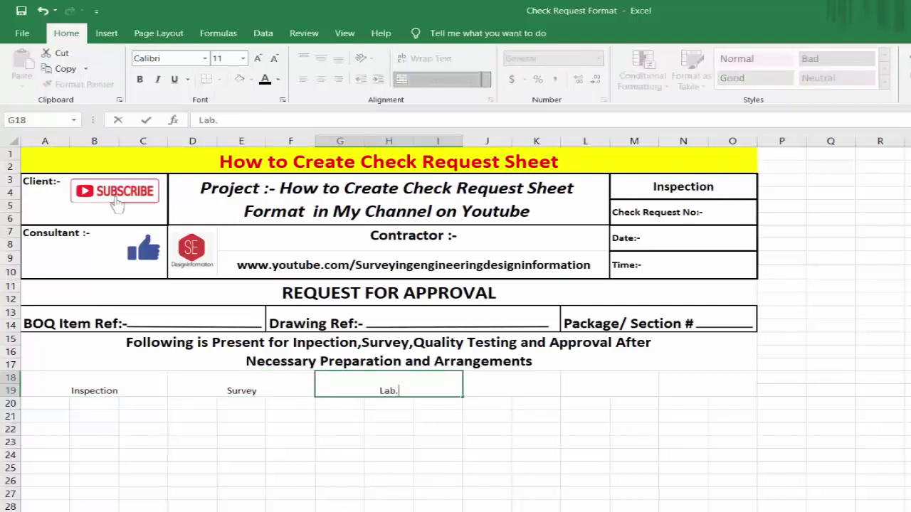
pyautogui.write(' Test')
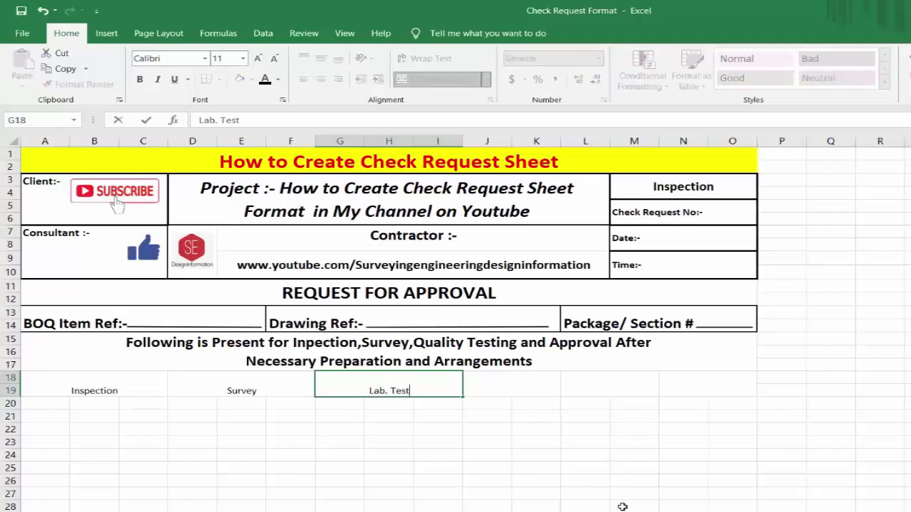
# - Enter the labels "Form Work" in J18, "Reinforcement" in L18 and "Concrete Pouring" in N18
pyautogui.click(507, 375)
pyautogui.write('Form')
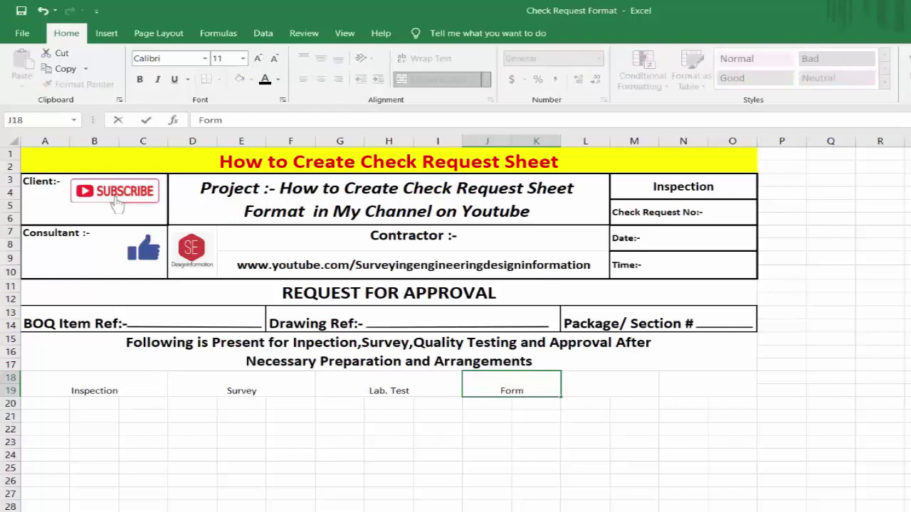
pyautogui.write(' Work')
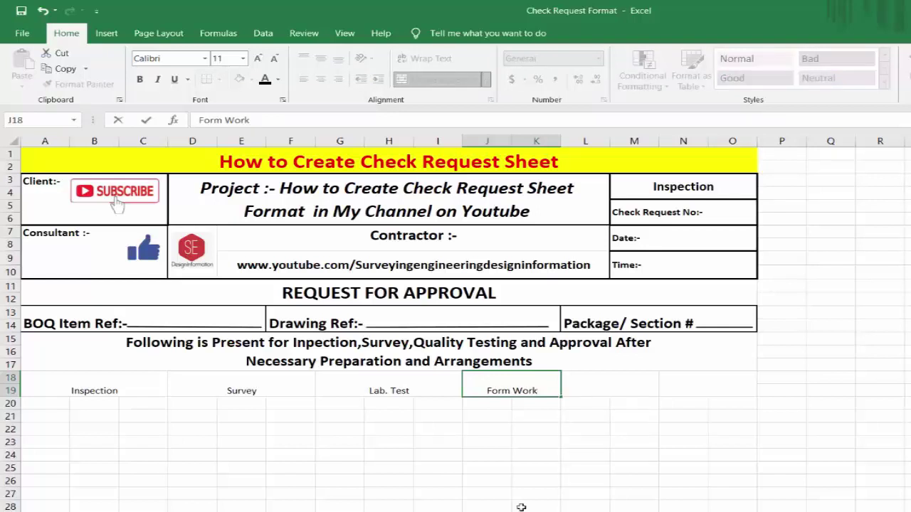
pyautogui.click(612, 384)
pyautogui.write('Reinfor')
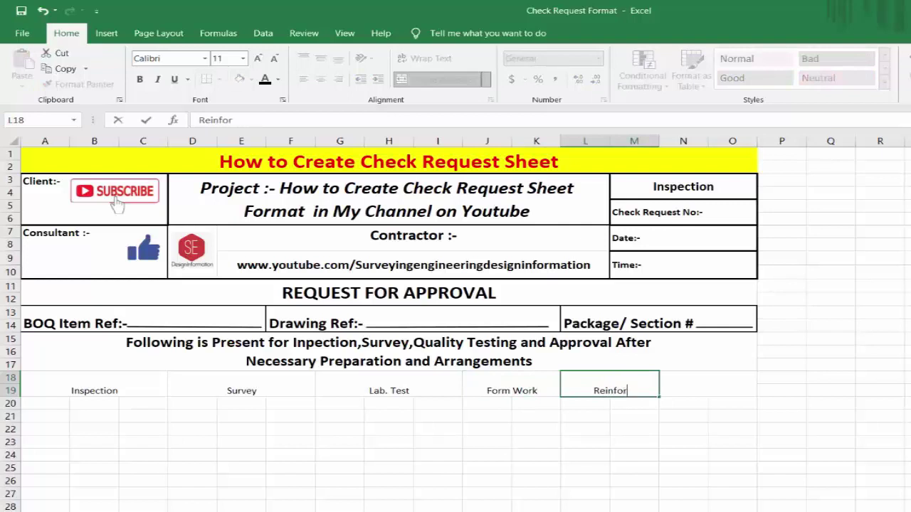
pyautogui.write('cement')
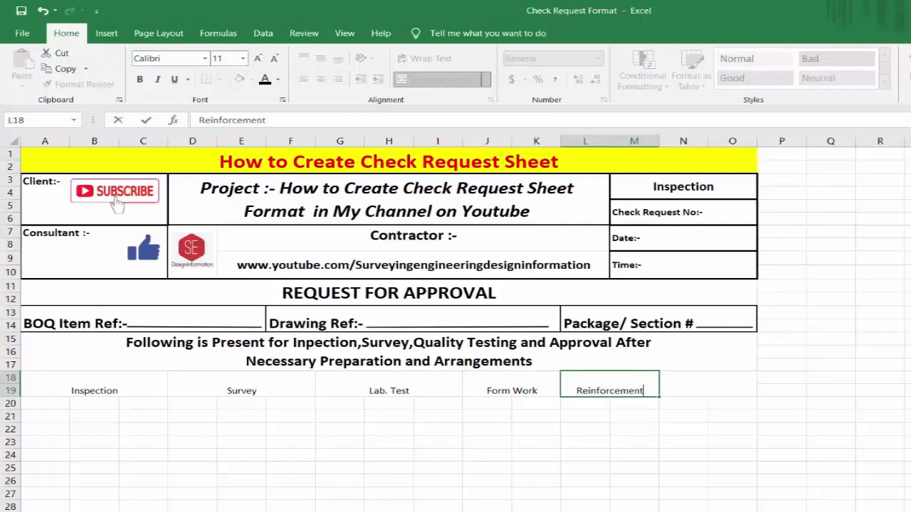
pyautogui.click(551, 463)
pyautogui.click(688, 388)
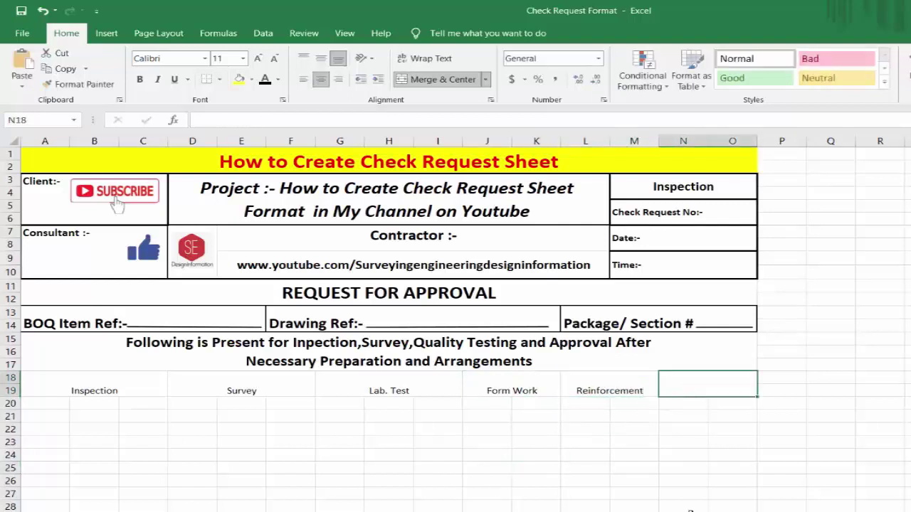
pyautogui.write('Concre')
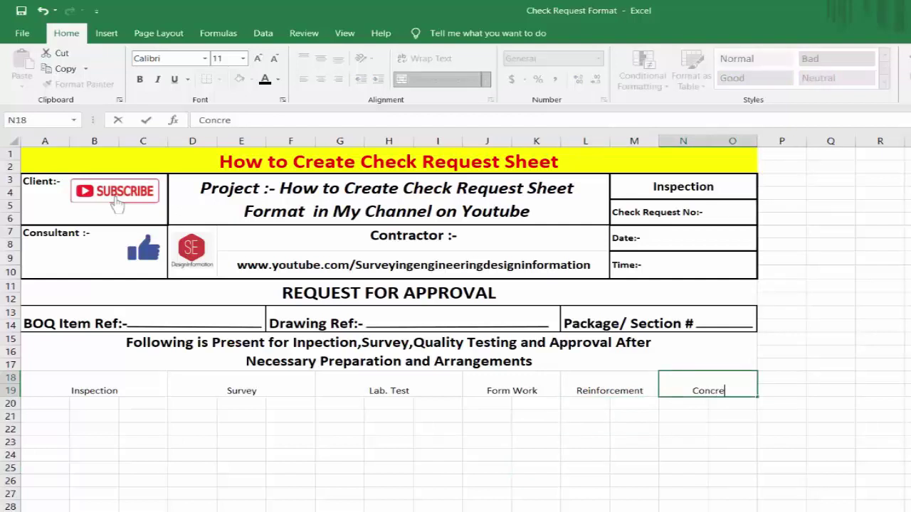
pyautogui.write('te Pouring')
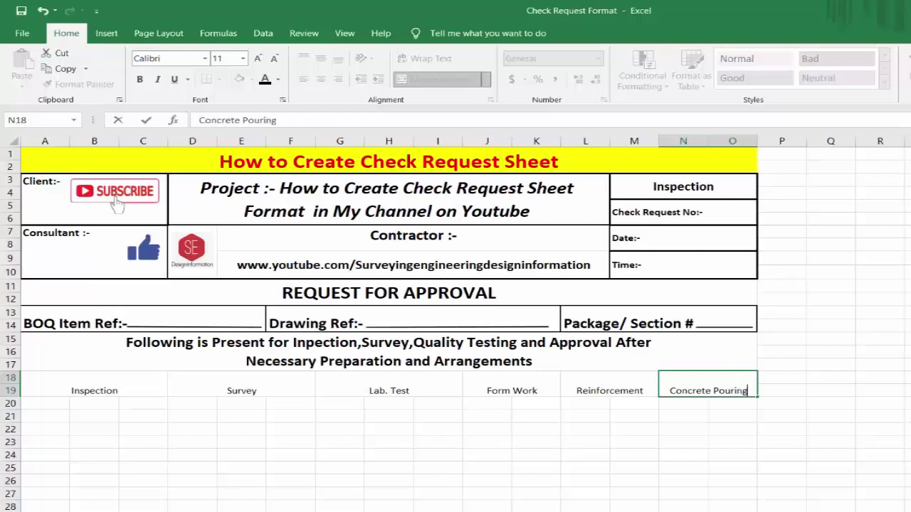
pyautogui.click(378, 416)
pyautogui.click(666, 389)
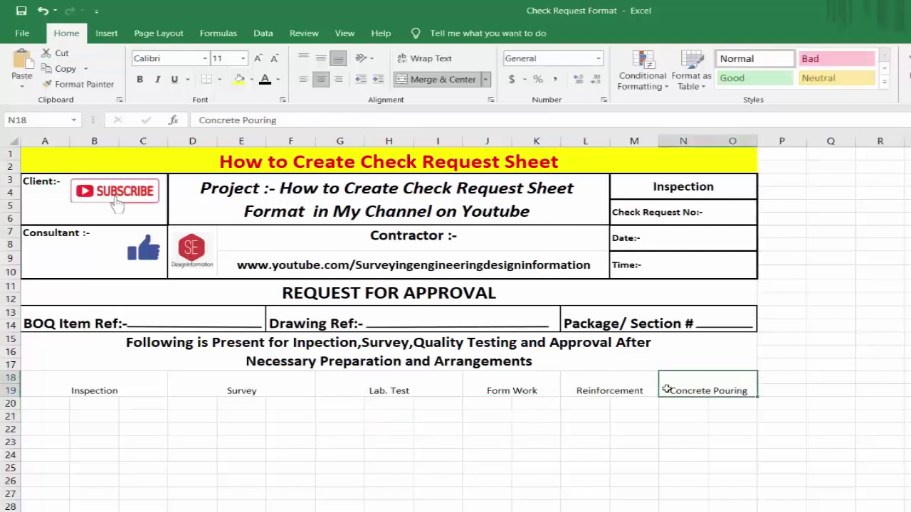
# - Rearrange the merged row 18 labels so Inspection, Survey and Lab. Test span two columns each and the other three labels span three columns each
pyautogui.click(103, 393)
pyautogui.click(271, 390)
pyautogui.click(398, 390)
pyautogui.click(548, 389)
pyautogui.click(626, 393)
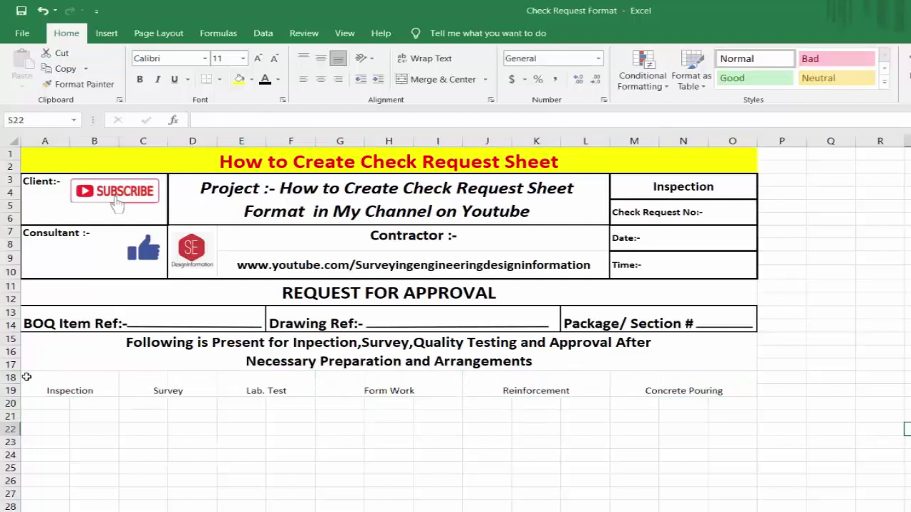
# - Right-align and middle-align the six labels in A18:O19 and make them bold
pyautogui.moveTo(27, 378); pyautogui.dragTo(719, 390)
pyautogui.click(338, 79)
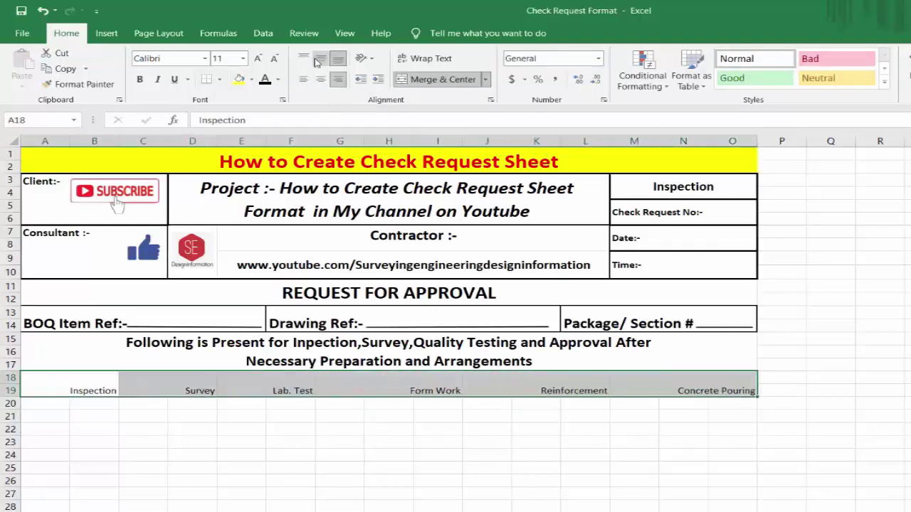
pyautogui.click(320, 59)
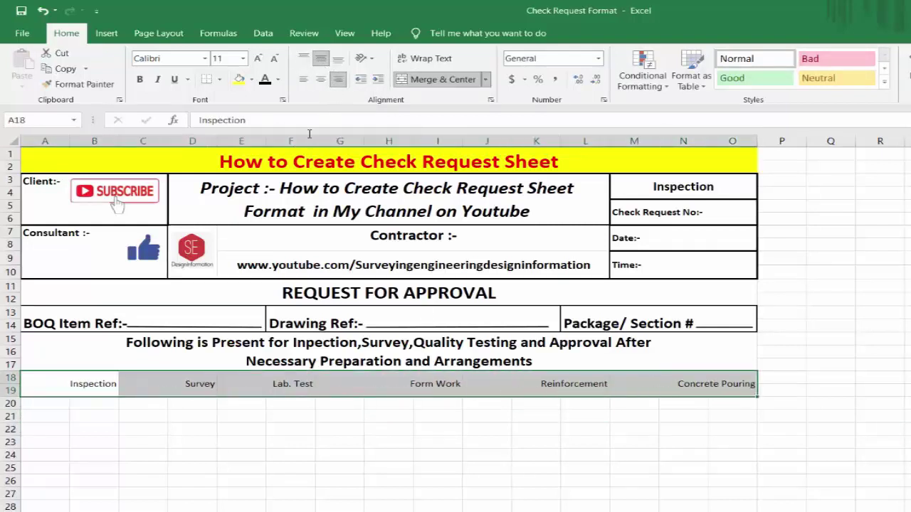
pyautogui.click(141, 81)
pyautogui.click(359, 453)
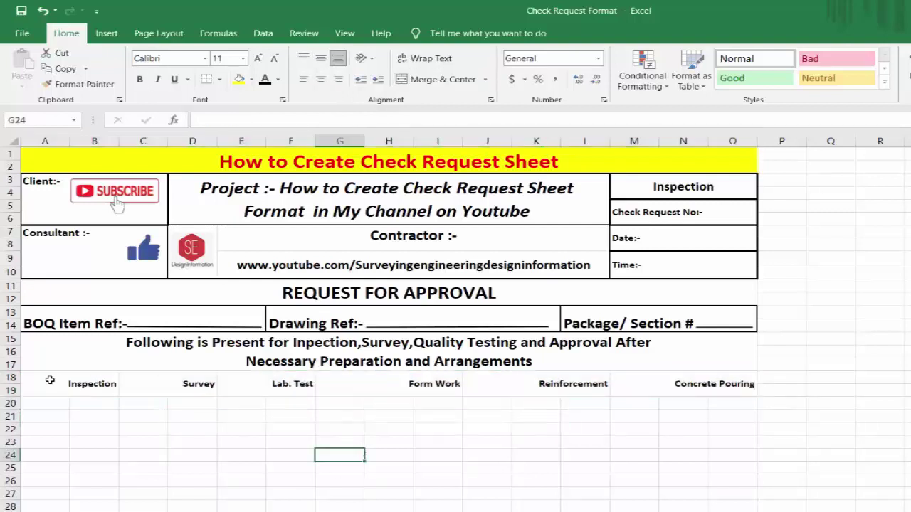
pyautogui.click(183, 385)
pyautogui.click(277, 385)
pyautogui.click(399, 385)
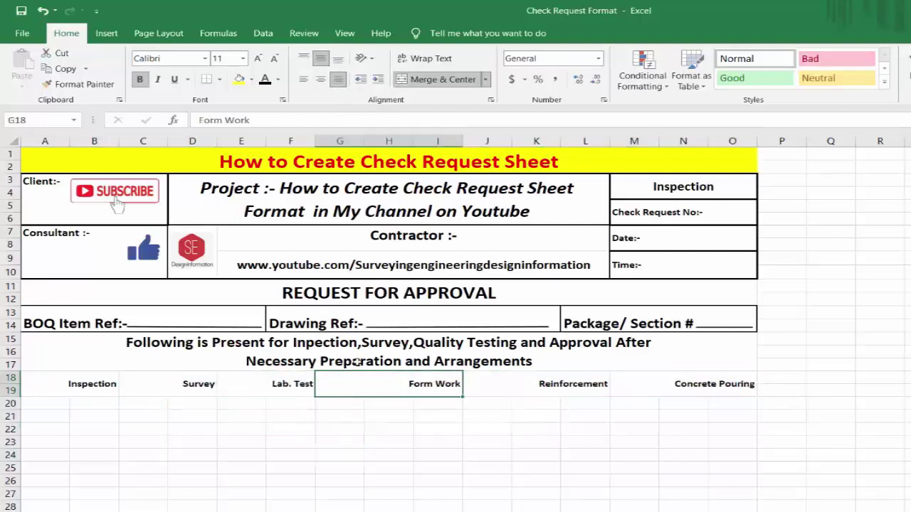
# - Draw a small rectangle in column A before the Inspection label and give it the white-filled, black-outlined theme style
pyautogui.click(71, 388)
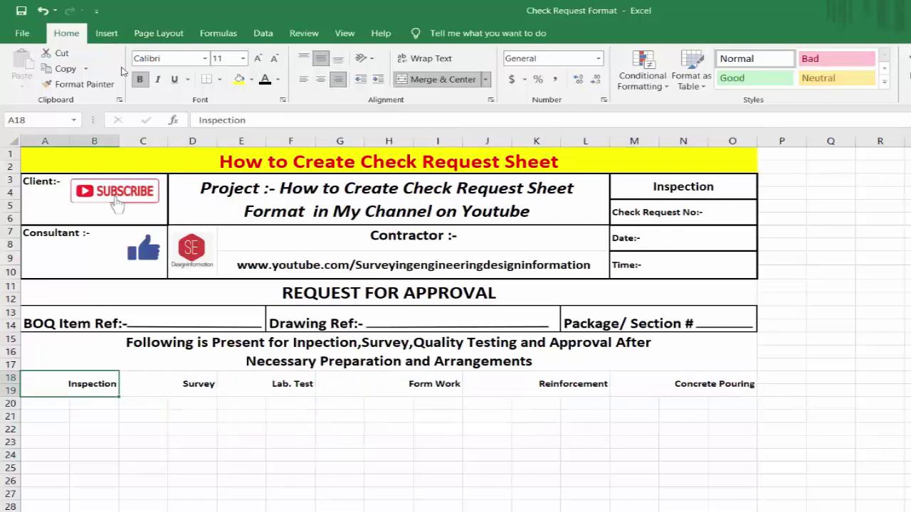
pyautogui.click(107, 33)
pyautogui.click(209, 54)
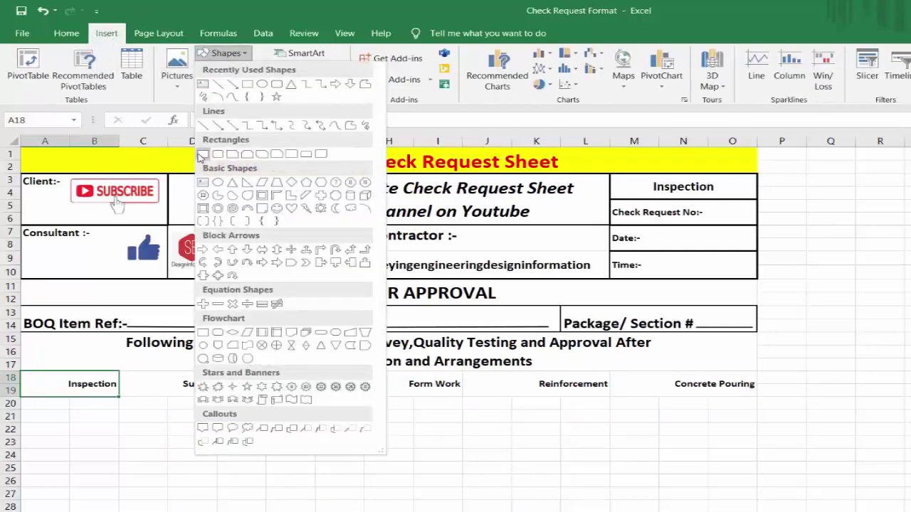
pyautogui.click(202, 156)
pyautogui.moveTo(43, 385); pyautogui.dragTo(65, 392)
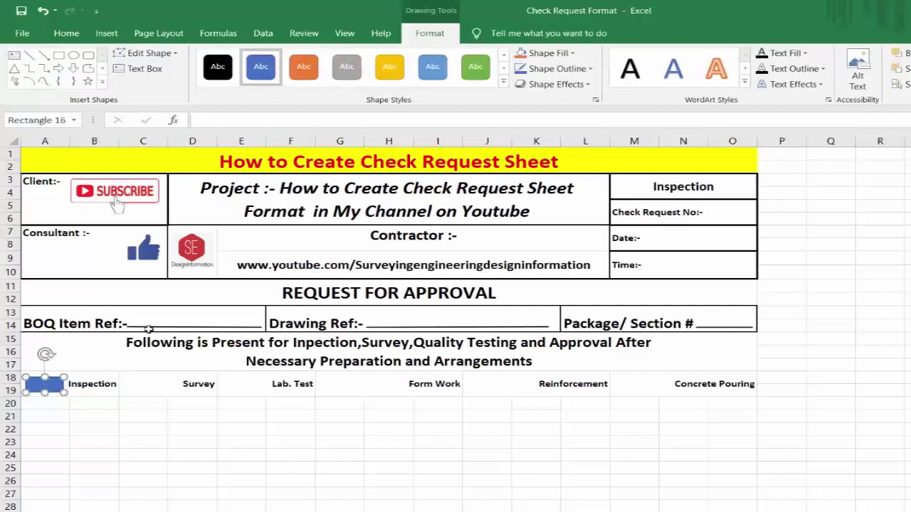
pyautogui.click(503, 81)
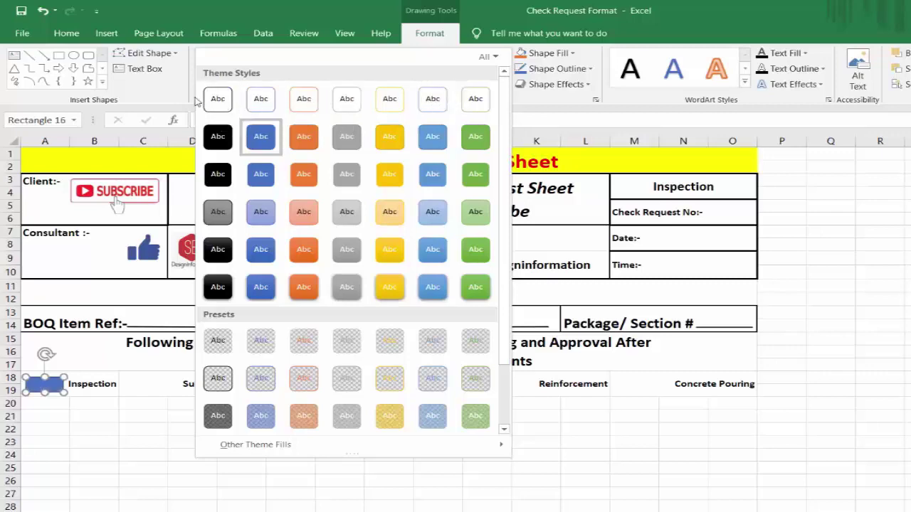
pyautogui.click(218, 98)
pyautogui.click(101, 464)
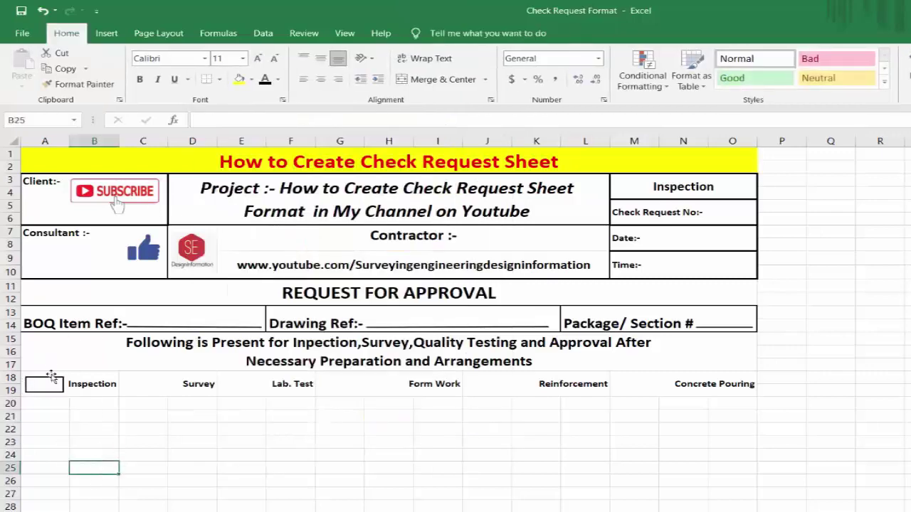
# - Copy the Inspection box and paste a copy into the merged Survey cell, placed just before its label
pyautogui.click(44, 384)
pyautogui.rightClick(44, 384)
pyautogui.press('Escape')
pyautogui.click(135, 385)
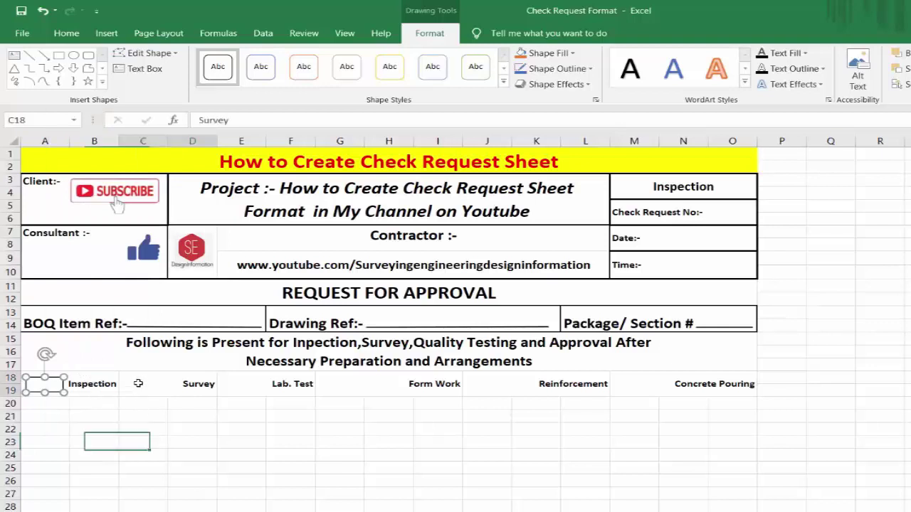
pyautogui.rightClick(136, 386)
pyautogui.click(168, 118)
pyautogui.moveTo(122, 380); pyautogui.dragTo(142, 385)
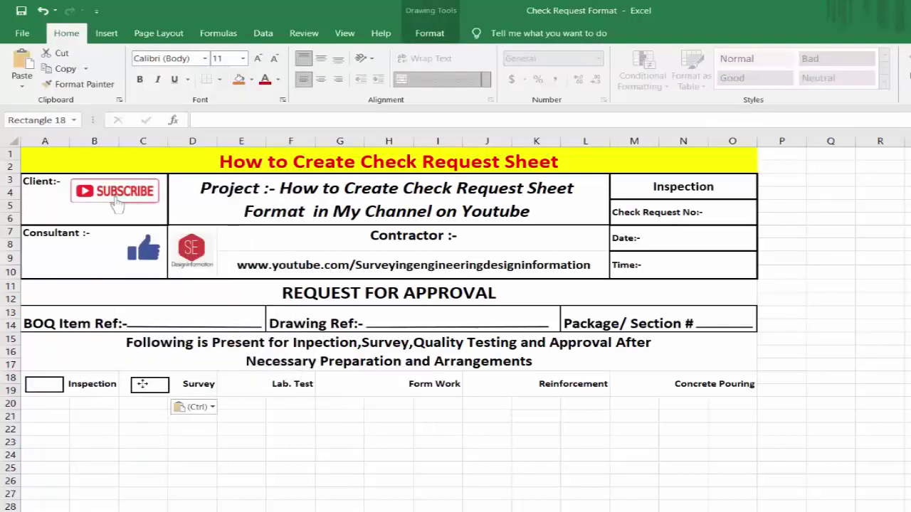
# - Paste two more copies of the box and position them before the Lab. Test and Form Work labels
pyautogui.click(235, 381)
pyautogui.rightClick(235, 383)
pyautogui.click(252, 116)
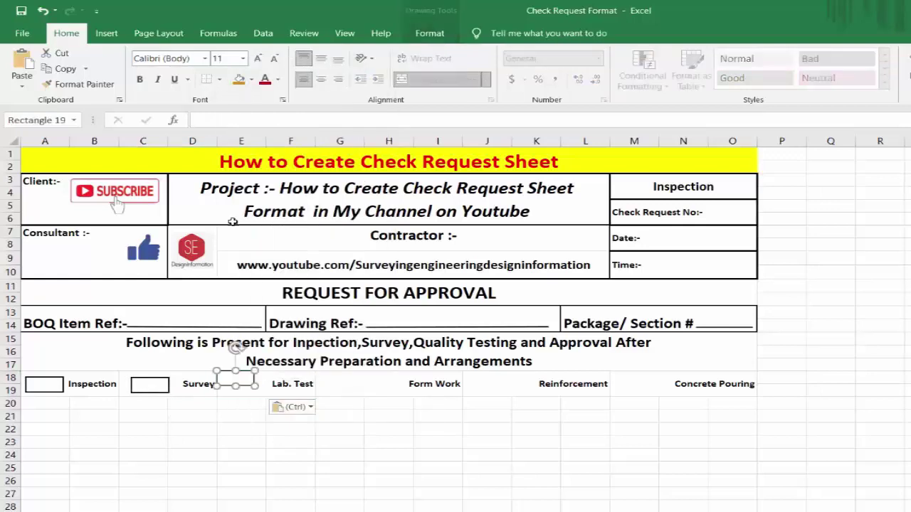
pyautogui.moveTo(235, 379); pyautogui.dragTo(243, 384)
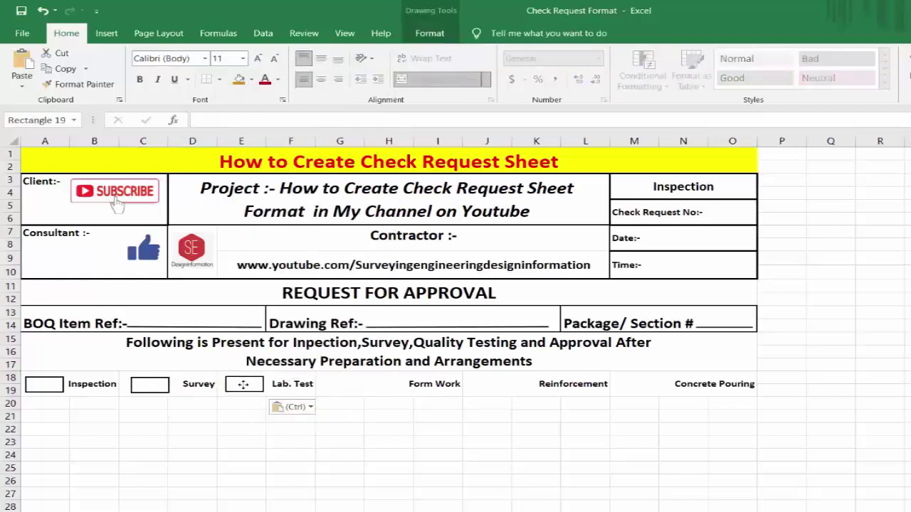
pyautogui.click(340, 384)
pyautogui.rightClick(342, 385)
pyautogui.click(360, 116)
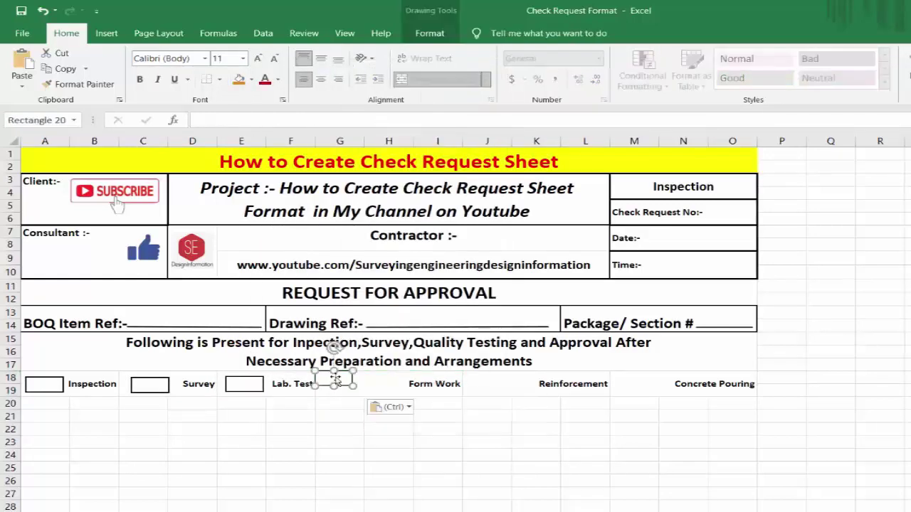
pyautogui.moveTo(335, 379); pyautogui.dragTo(354, 384)
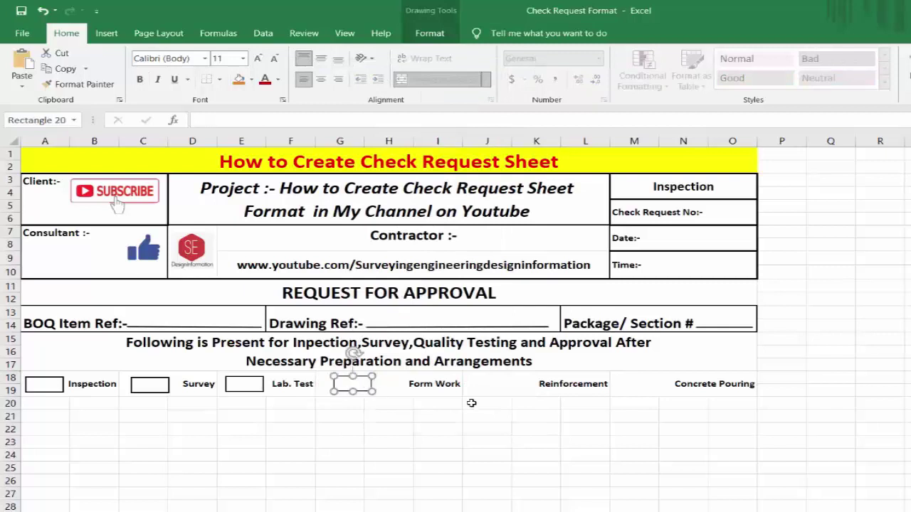
# - Paste two more copies of the box and position them before the Reinforcement and Concrete Pouring labels
pyautogui.click(486, 385)
pyautogui.rightClick(489, 385)
pyautogui.click(506, 117)
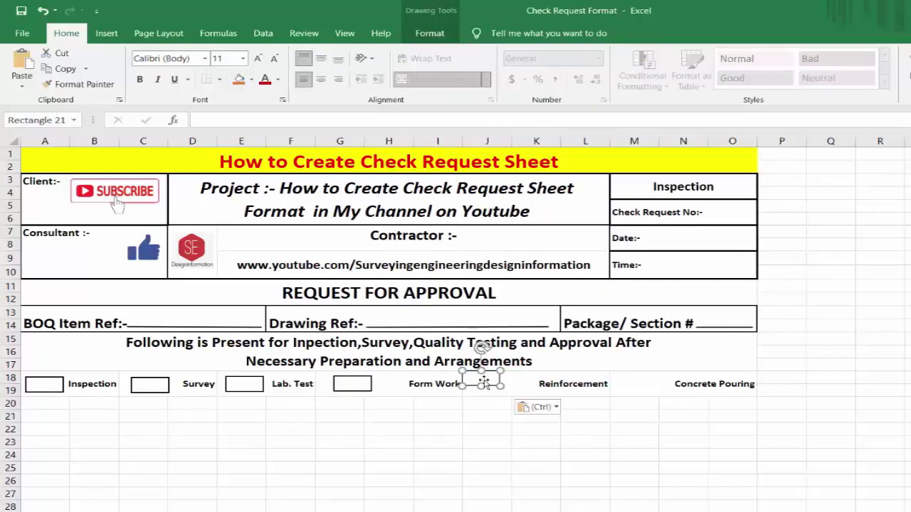
pyautogui.moveTo(483, 382); pyautogui.dragTo(505, 387)
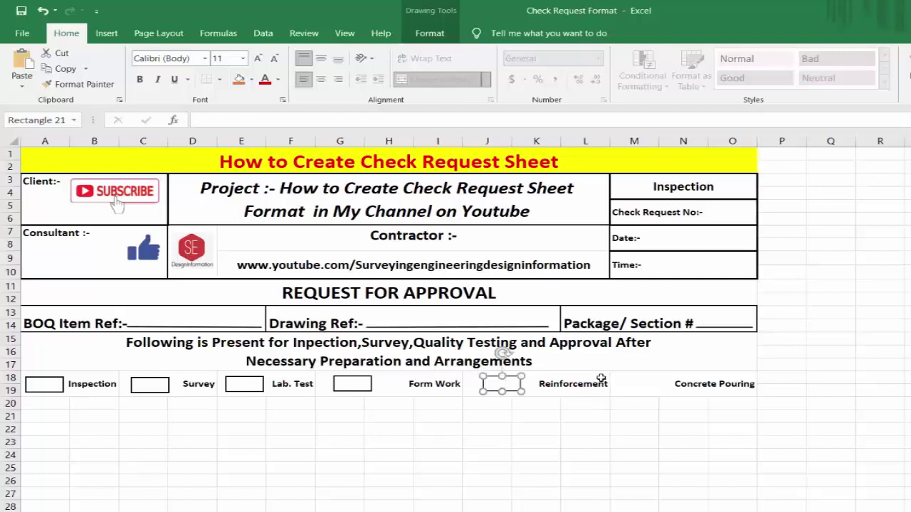
pyautogui.click(631, 380)
pyautogui.rightClick(631, 380)
pyautogui.click(649, 118)
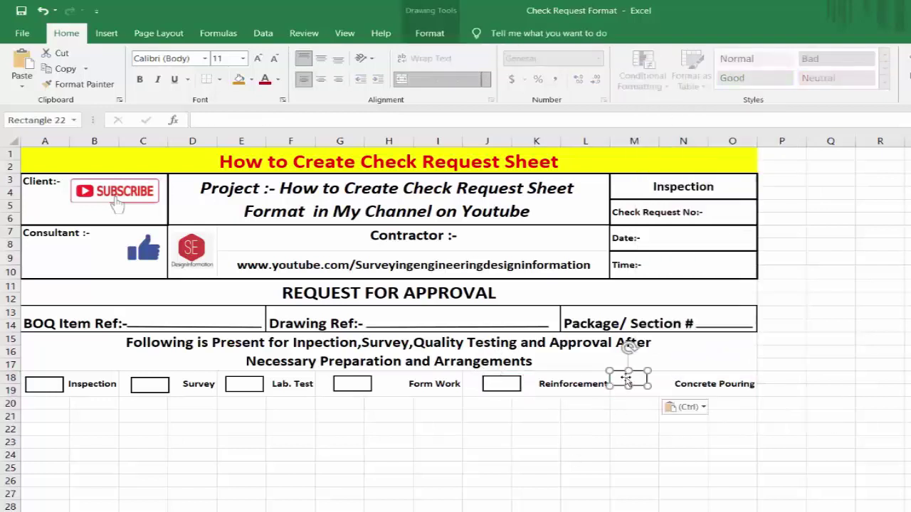
pyautogui.moveTo(627, 382); pyautogui.dragTo(642, 388)
# - Shift the Reinforcement and Form Work boxes slightly closer to their labels
pyautogui.click(502, 387)
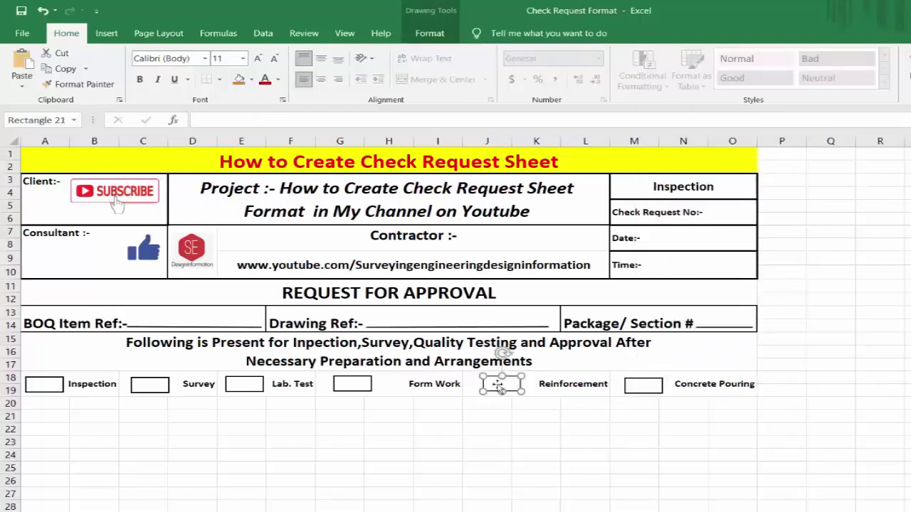
pyautogui.moveTo(498, 385); pyautogui.dragTo(499, 385)
pyautogui.moveTo(360, 384); pyautogui.dragTo(373, 387)
pyautogui.click(242, 427)
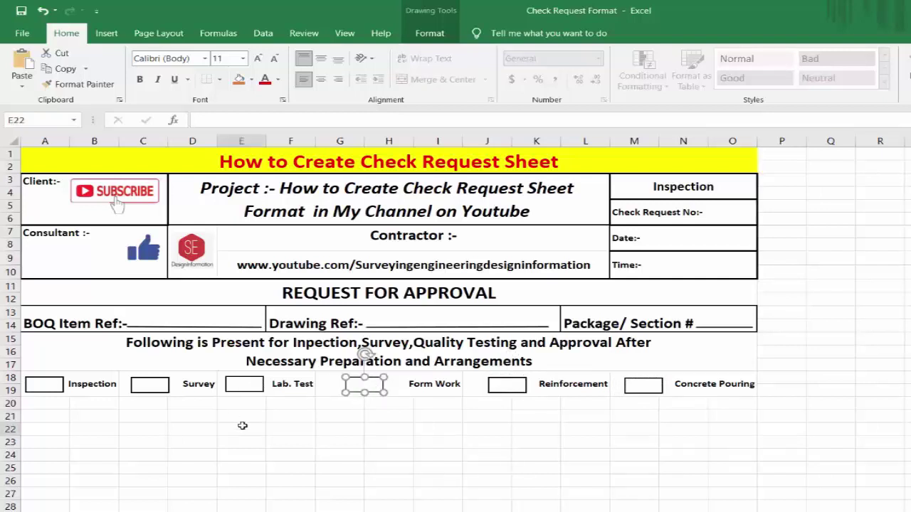
pyautogui.click(437, 493)
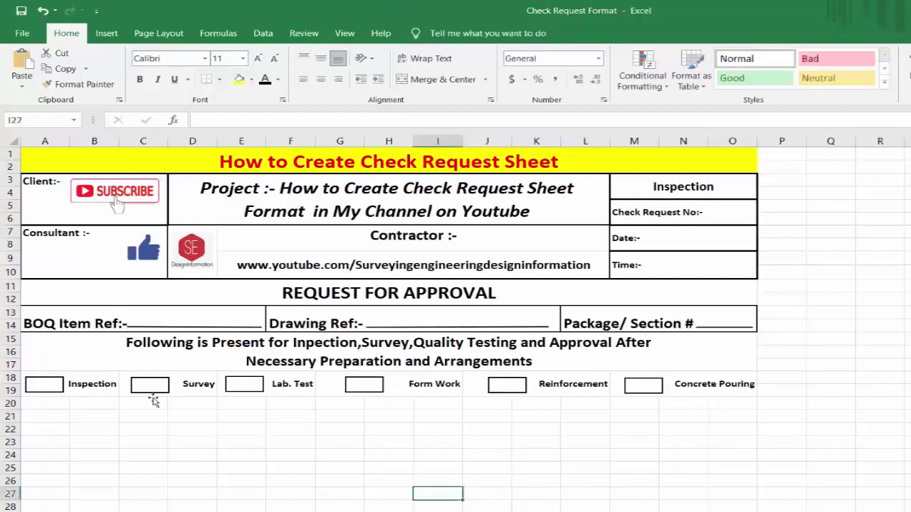
# - Apply a thick outline border around the checkbox row A18:O19
pyautogui.moveTo(86, 382); pyautogui.dragTo(691, 384)
pyautogui.rightClick(690, 385)
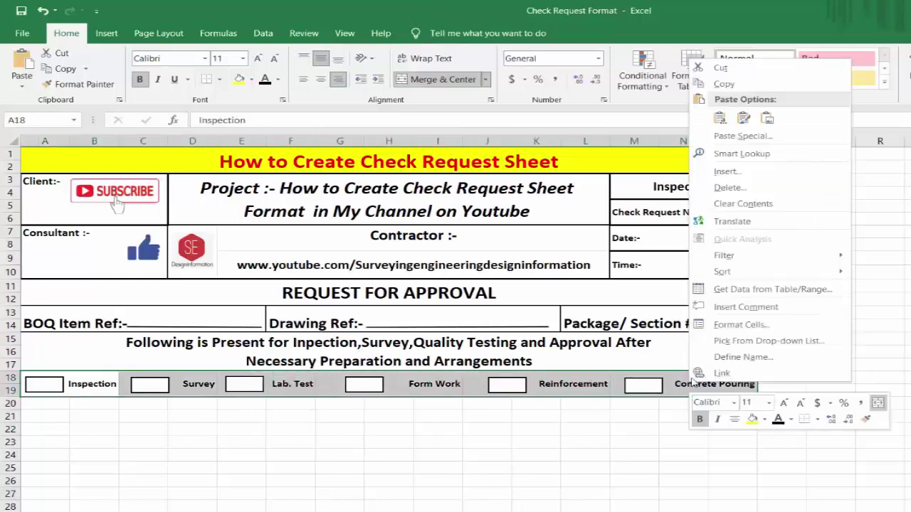
pyautogui.click(740, 325)
pyautogui.click(639, 289)
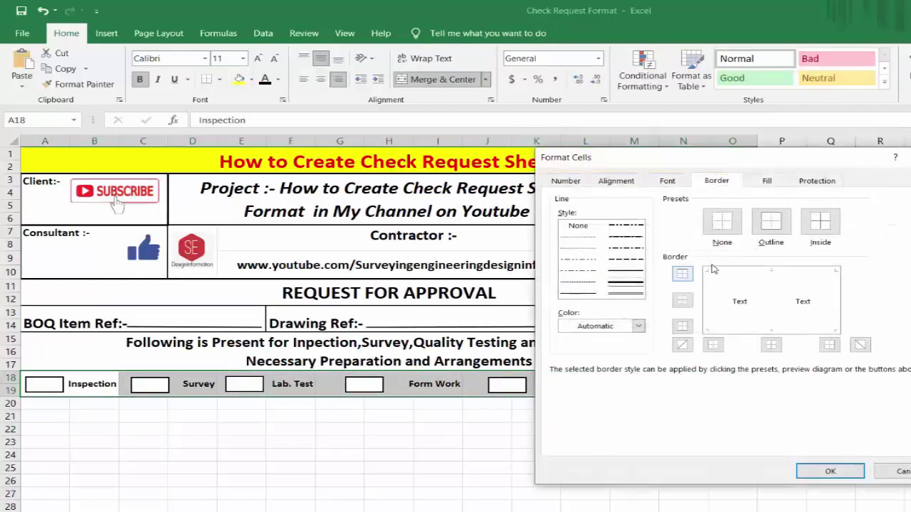
pyautogui.click(771, 222)
pyautogui.click(830, 471)
pyautogui.click(656, 483)
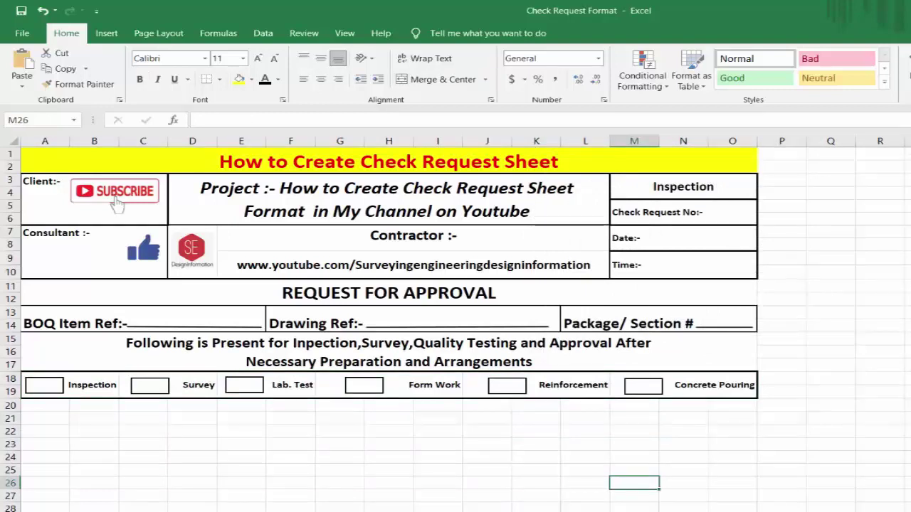
# - Merge and center A20:O23 and enter "Description of work:-" in it
pyautogui.moveTo(39, 406); pyautogui.dragTo(743, 445)
pyautogui.click(443, 79)
pyautogui.write('De')
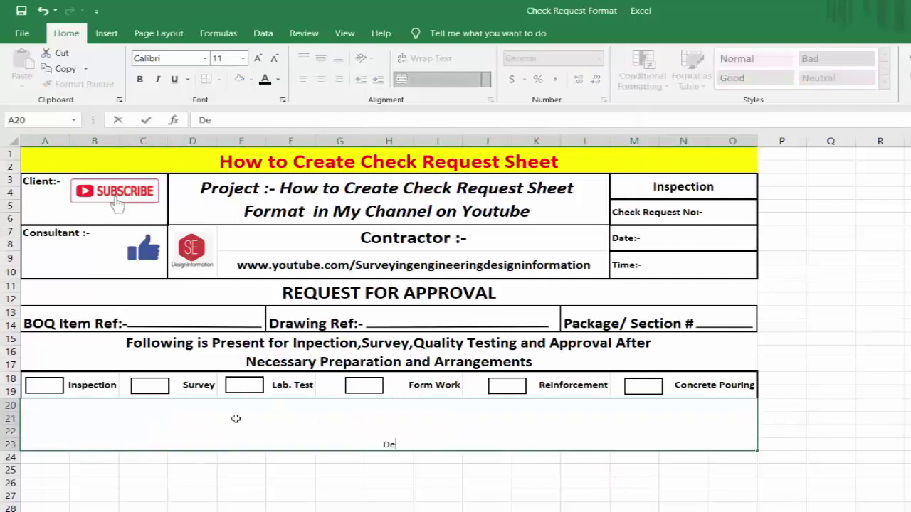
pyautogui.write('scription of wo')
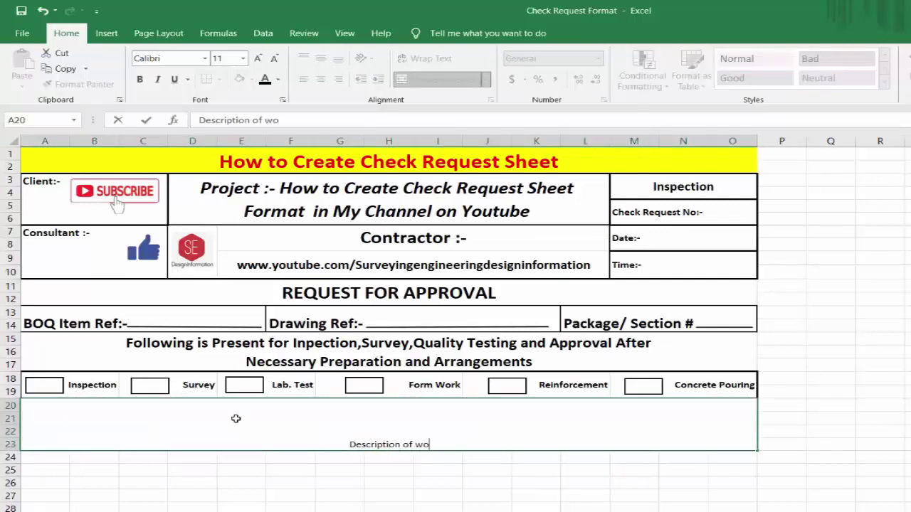
pyautogui.write('rk:-')
pyautogui.click(175, 429)
# - Make the Description of work label bold, enlarge its font by three increments, and align it top left
pyautogui.click(140, 79)
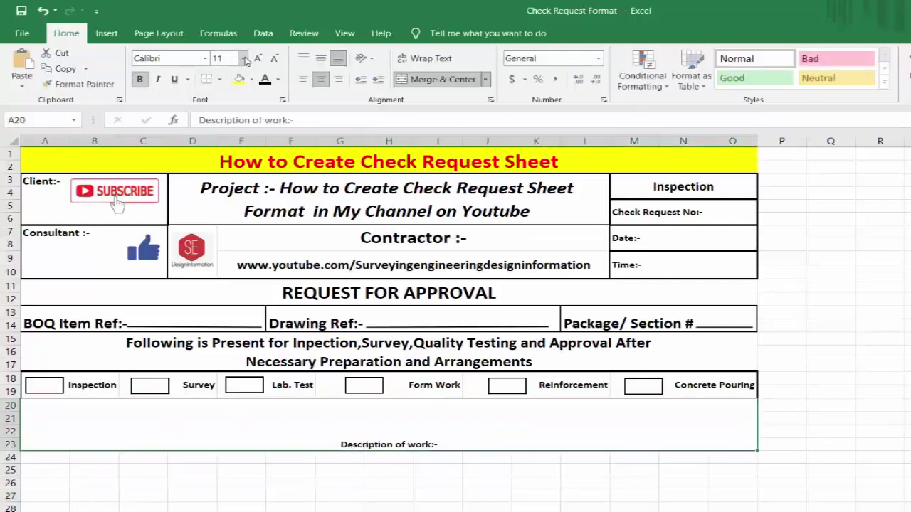
pyautogui.click(257, 58)
pyautogui.click(257, 58)
pyautogui.click(258, 58)
pyautogui.click(303, 58)
pyautogui.click(303, 79)
pyautogui.click(192, 496)
# - Draw a straight line from just after the Description of work label to column O and give it the black theme style
pyautogui.click(107, 33)
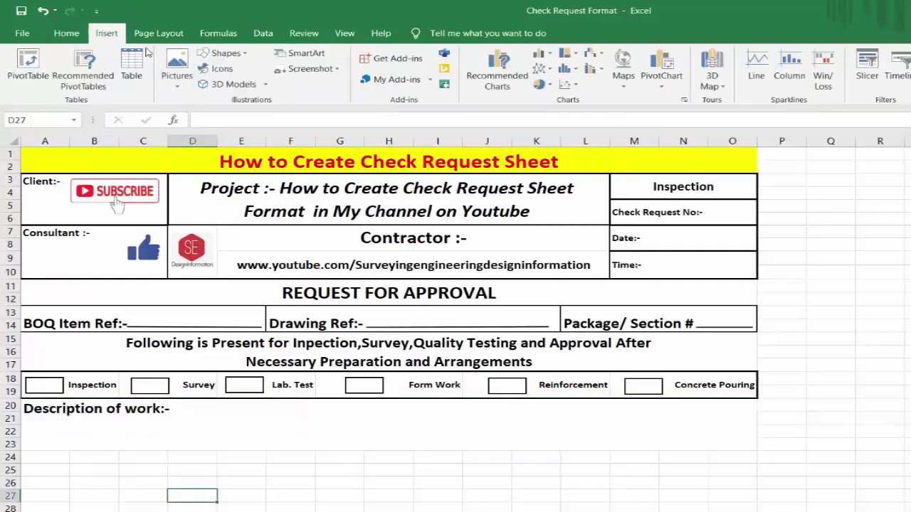
pyautogui.click(225, 53)
pyautogui.click(203, 118)
pyautogui.moveTo(179, 413); pyautogui.dragTo(742, 417)
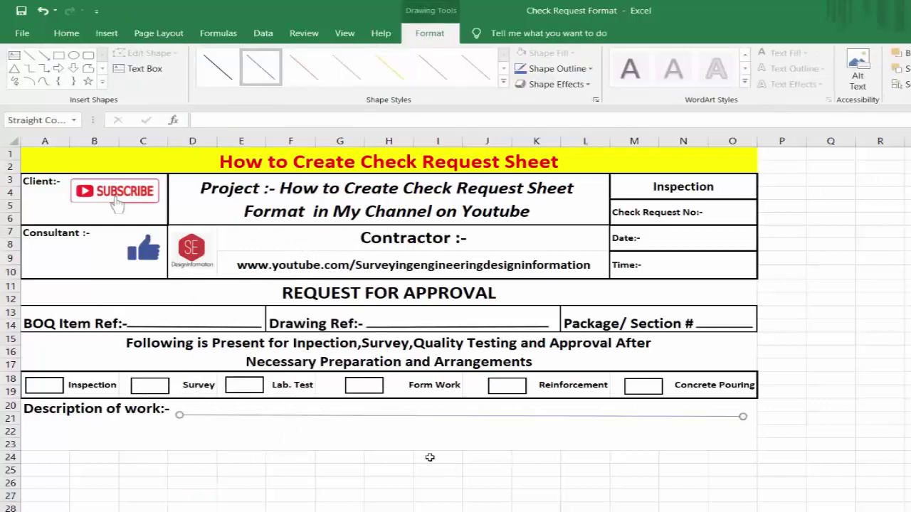
pyautogui.click(504, 81)
pyautogui.click(217, 175)
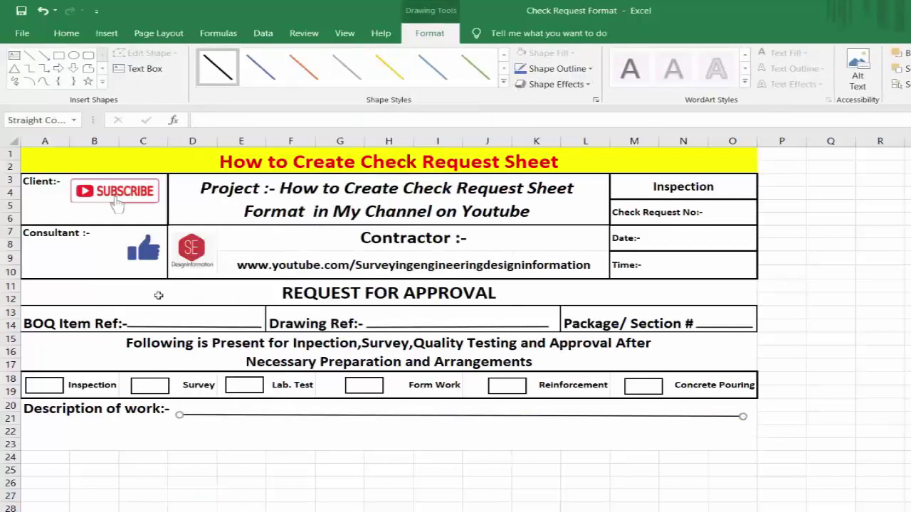
pyautogui.click(197, 471)
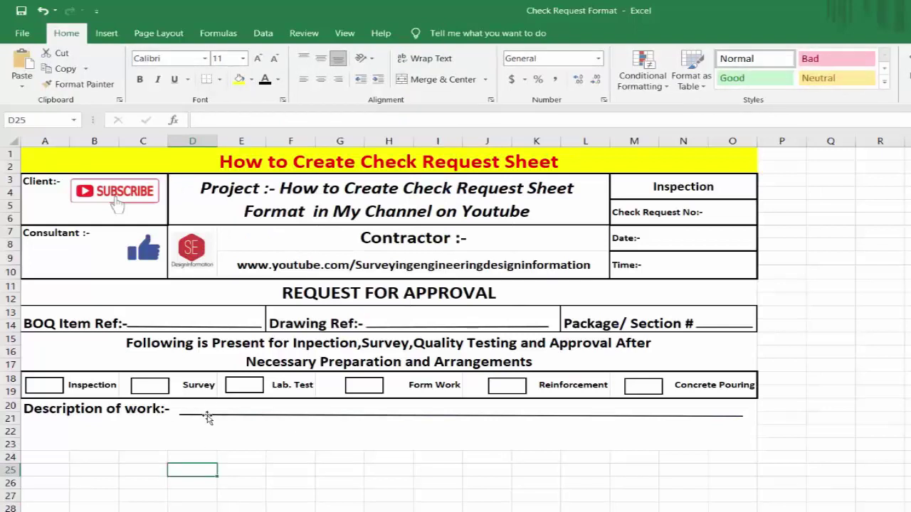
# - Draw a second straight line across row 22 from column A to column O and give it a black theme style
pyautogui.click(207, 419)
pyautogui.keyDown('ctrl'); pyautogui.click(45, 378); pyautogui.keyUp('ctrl')
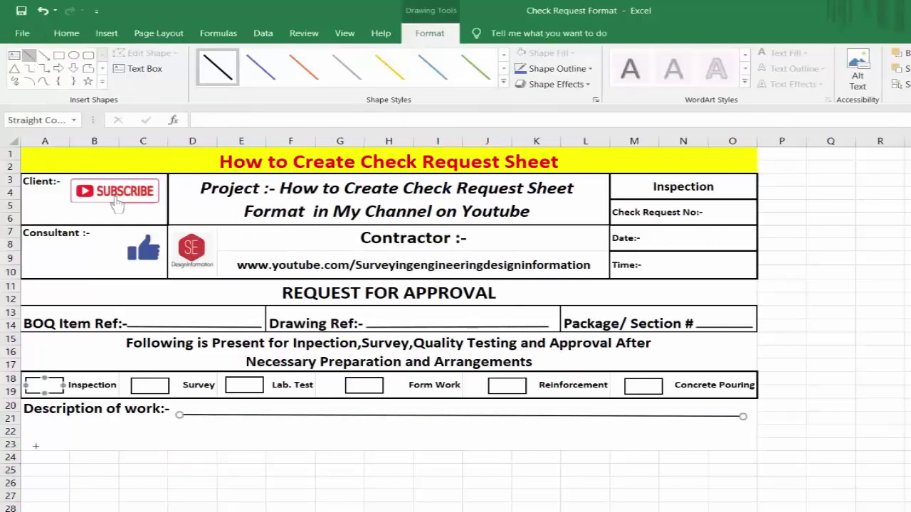
pyautogui.moveTo(28, 435); pyautogui.dragTo(748, 437)
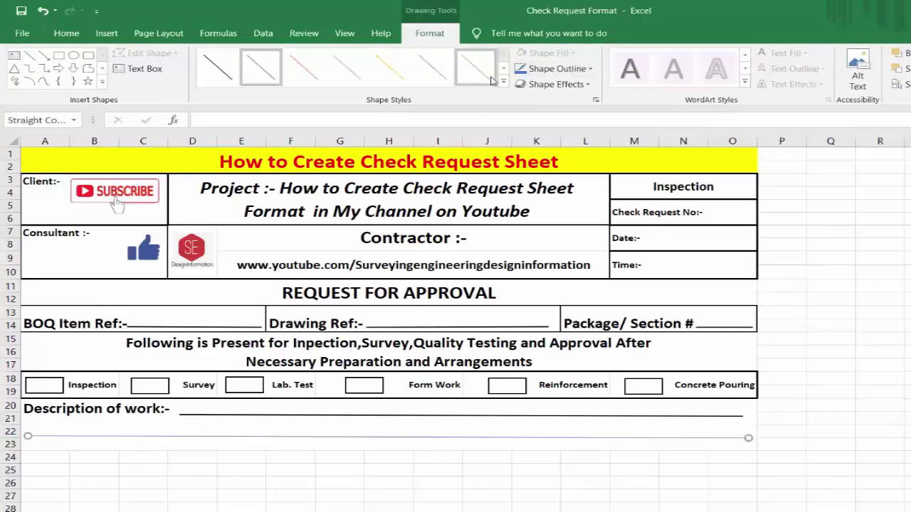
pyautogui.click(504, 81)
pyautogui.click(217, 136)
pyautogui.click(880, 430)
# - Merge and center A24:O26 and enter From, To, Side and Layer in it, each followed by a dashed blank
pyautogui.scroll(-2, 894, 423)
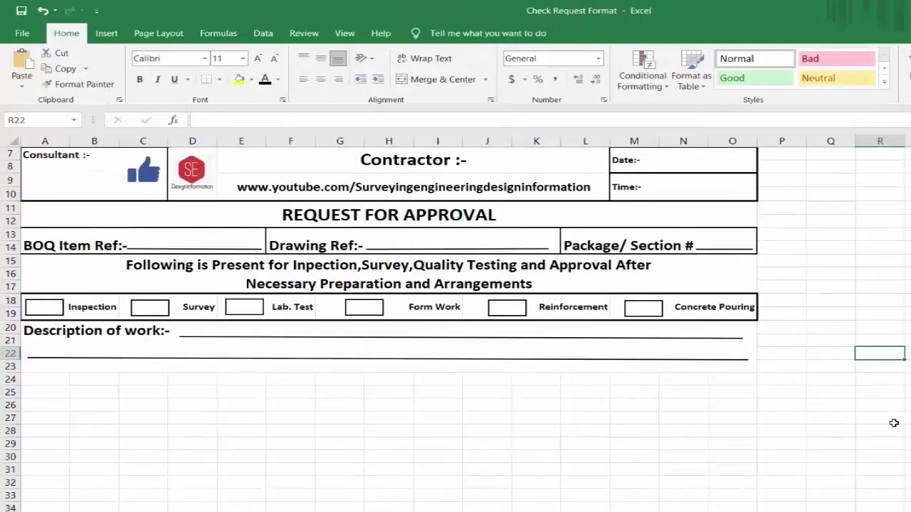
pyautogui.moveTo(57, 358); pyautogui.dragTo(686, 390)
pyautogui.click(104, 432)
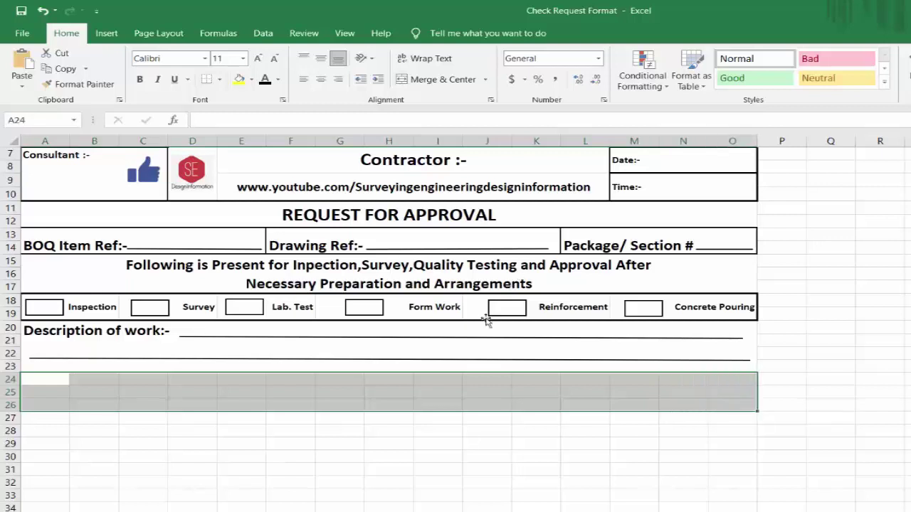
pyautogui.click(405, 79)
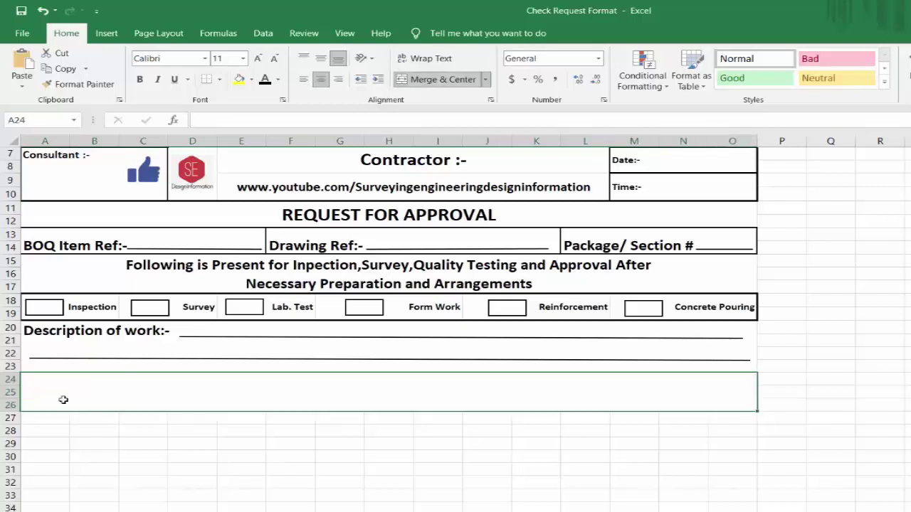
pyautogui.write('From')
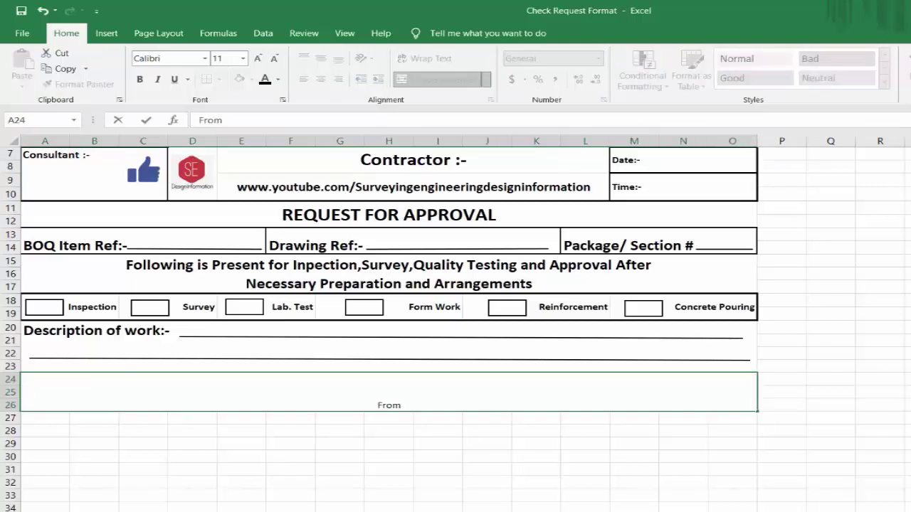
pyautogui.write(' --------------------------------------------- To')
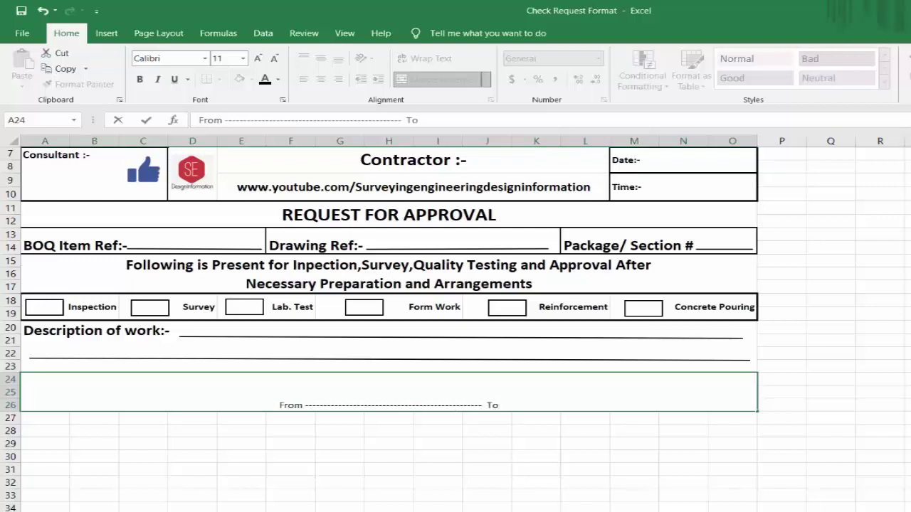
pyautogui.write(' ------------------------------------------------')
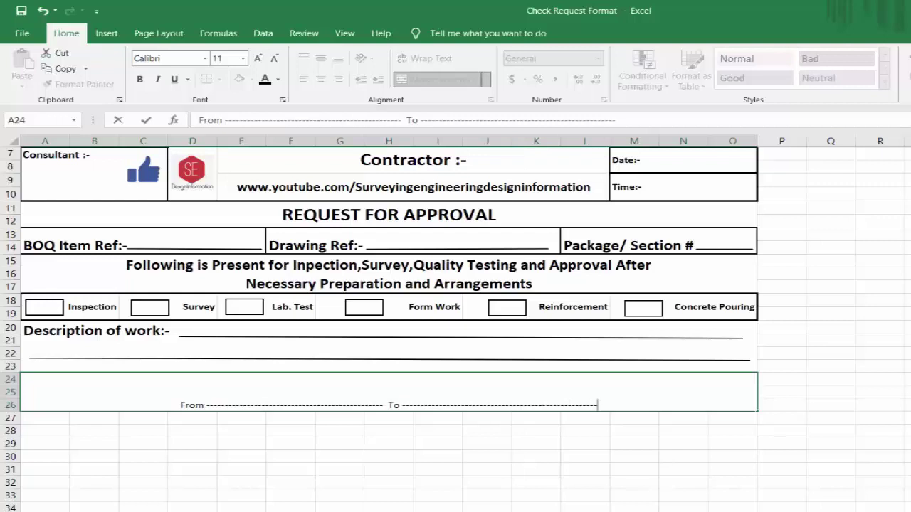
pyautogui.write('  Side')
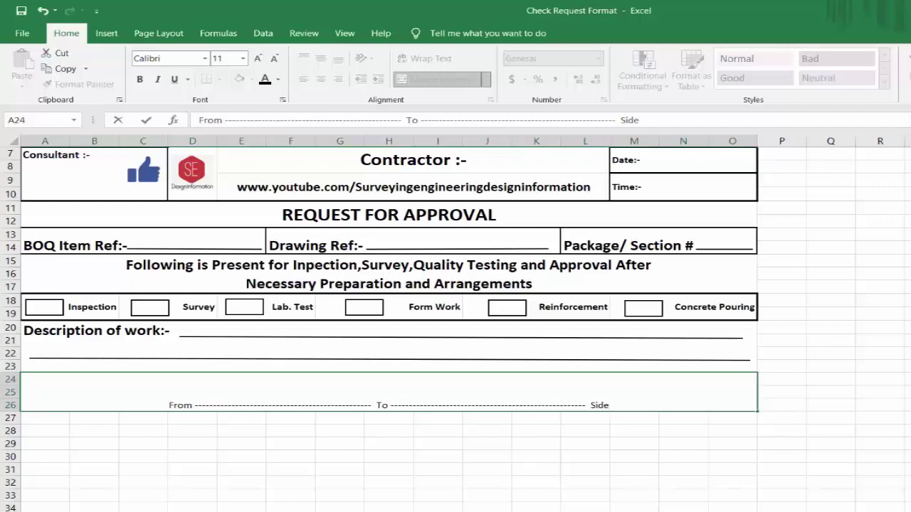
pyautogui.write(' ---------------------------')
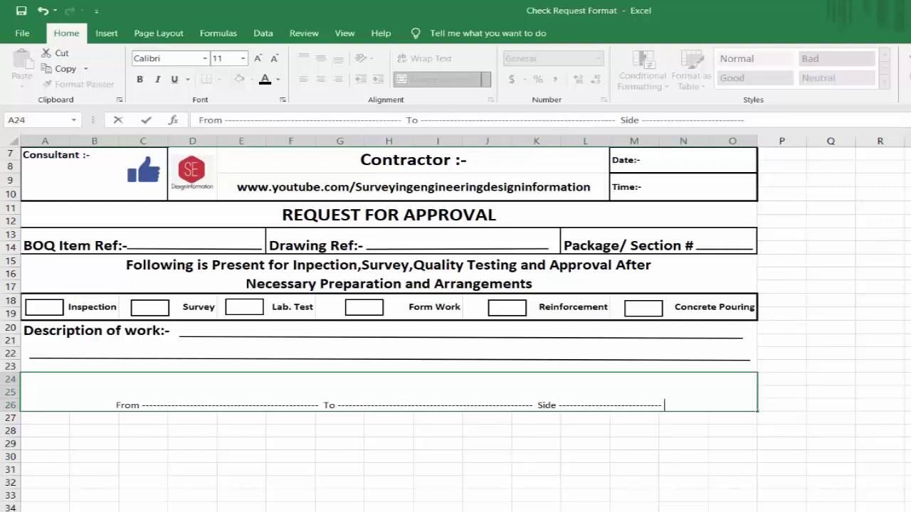
pyautogui.write(' Layer-----------------------------------')
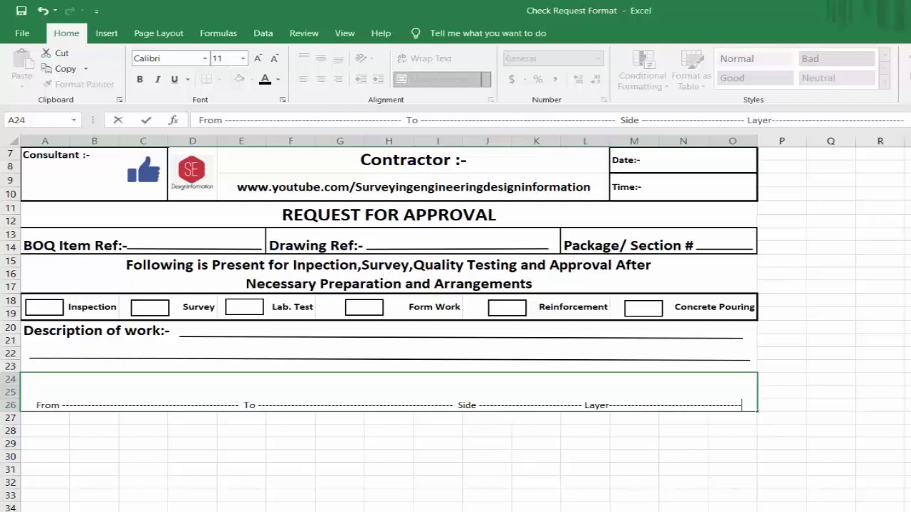
pyautogui.hotkey('ctrl', 'Return')
# - Format the From/To/Side/Layer line as bold, size 12 and middle-aligned
pyautogui.click(258, 59)
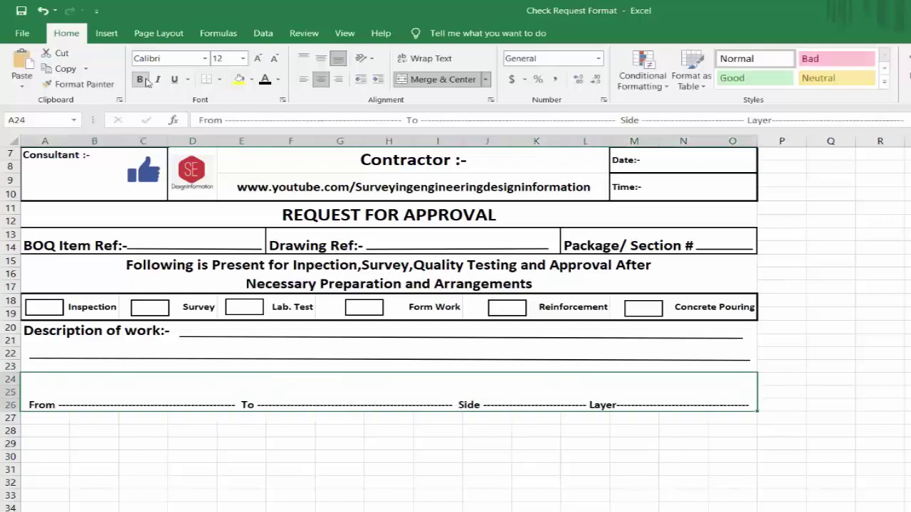
pyautogui.hotkey('ctrl', 'b')
pyautogui.click(321, 59)
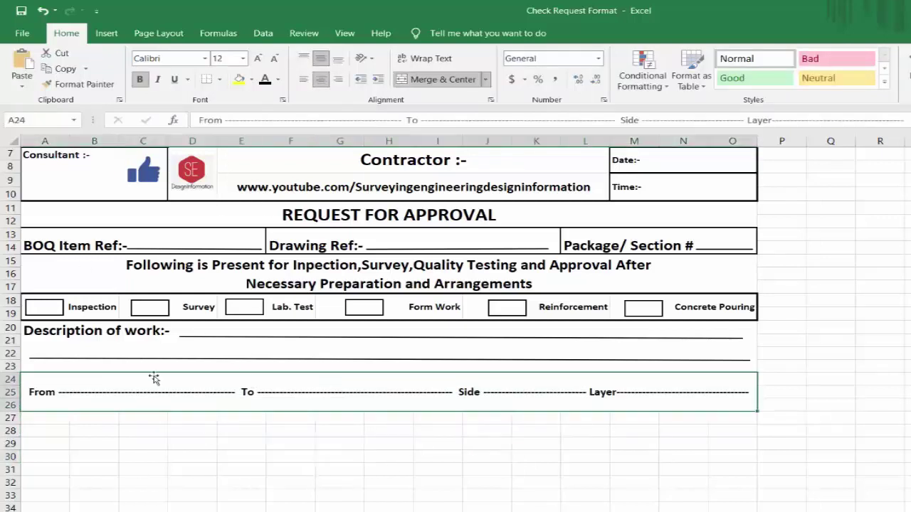
# - Apply an outline border around the merged From/To/Side/Layer cell
pyautogui.rightClick(245, 390)
pyautogui.click(285, 329)
pyautogui.click(316, 225)
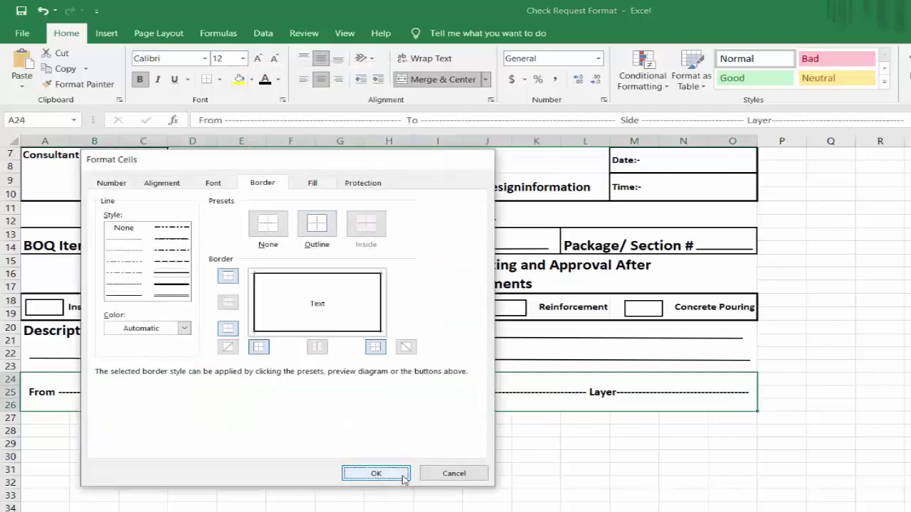
pyautogui.click(403, 479)
pyautogui.click(487, 471)
pyautogui.click(437, 458)
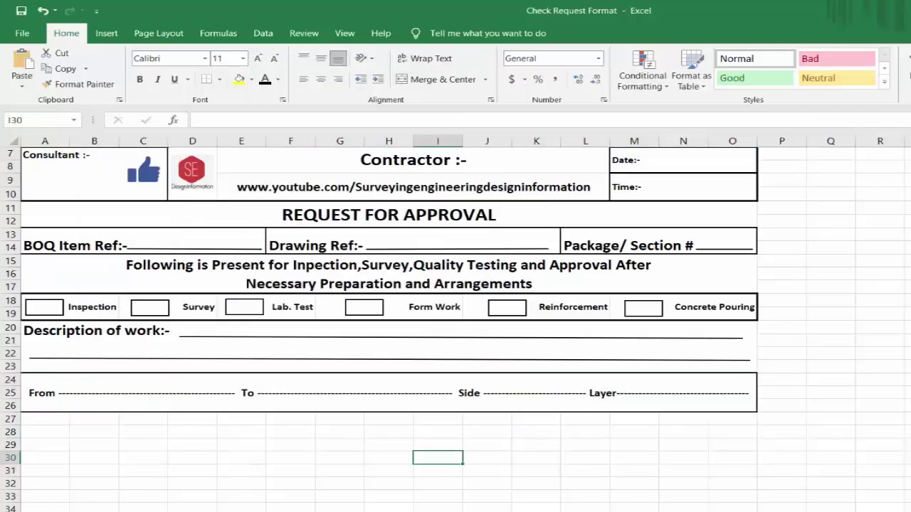
# - Merge and center A27:H28 and I27:O28 as two separate cells below the From/To row
pyautogui.scroll(-1, 102, 398)
pyautogui.click(48, 381)
pyautogui.moveTo(48, 381); pyautogui.dragTo(742, 389)
pyautogui.click(443, 79)
pyautogui.click(443, 79)
pyautogui.click(275, 386)
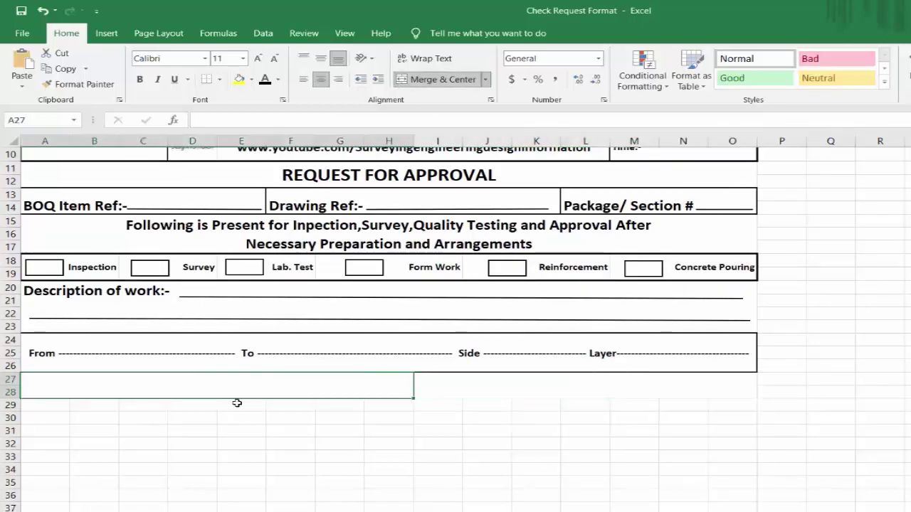
# - Enter "Contractor" in the merged cell A27 and "Consultant" in I27, and select both cells
pyautogui.write('Contractor')
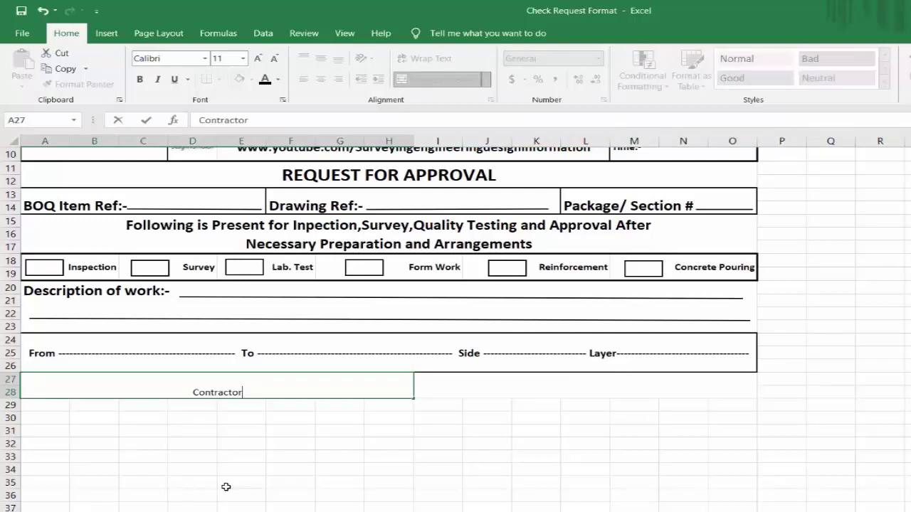
pyautogui.click(503, 383)
pyautogui.write('Con')
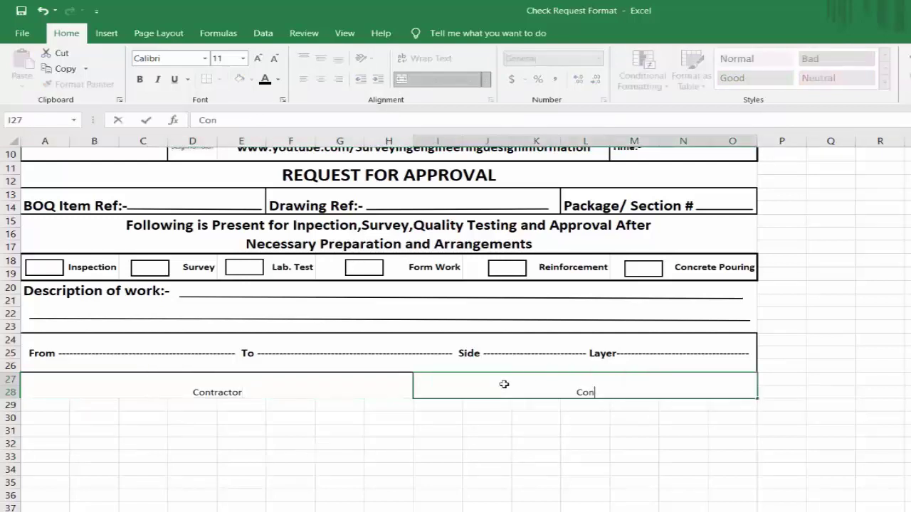
pyautogui.write('sultant')
pyautogui.moveTo(278, 392); pyautogui.dragTo(569, 387)
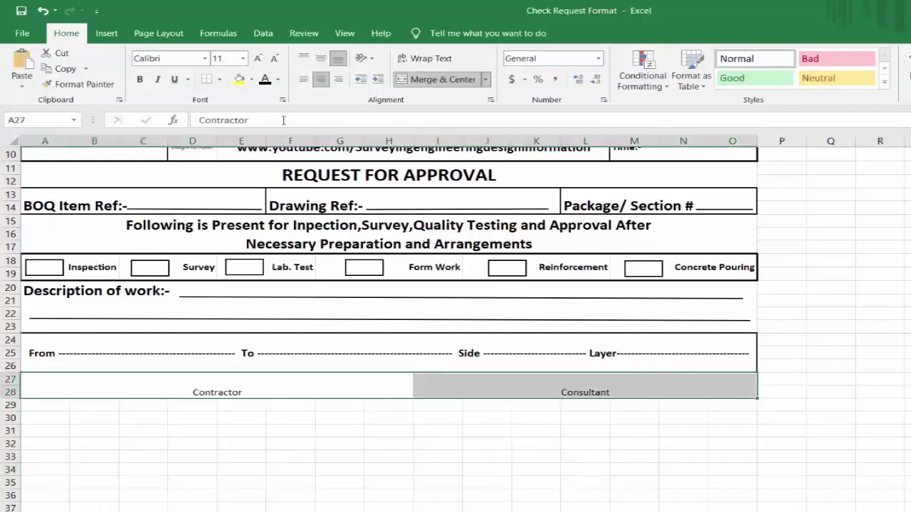
# - Format the Contractor and Consultant headings as bold at font size 16
pyautogui.click(259, 59)
pyautogui.click(258, 58)
pyautogui.click(258, 58)
pyautogui.click(138, 80)
pyautogui.click(324, 434)
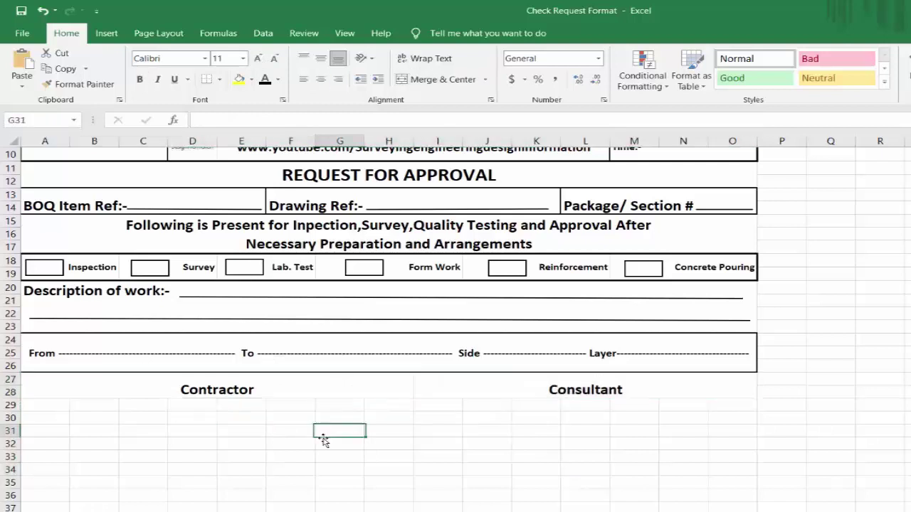
# - Merge and center A29:H30, I29:O30, A31:H32 and I31:O32 as four separate cells below the Contractor and Consultant headings
pyautogui.click(36, 408)
pyautogui.moveTo(36, 408); pyautogui.dragTo(734, 420)
pyautogui.click(438, 79)
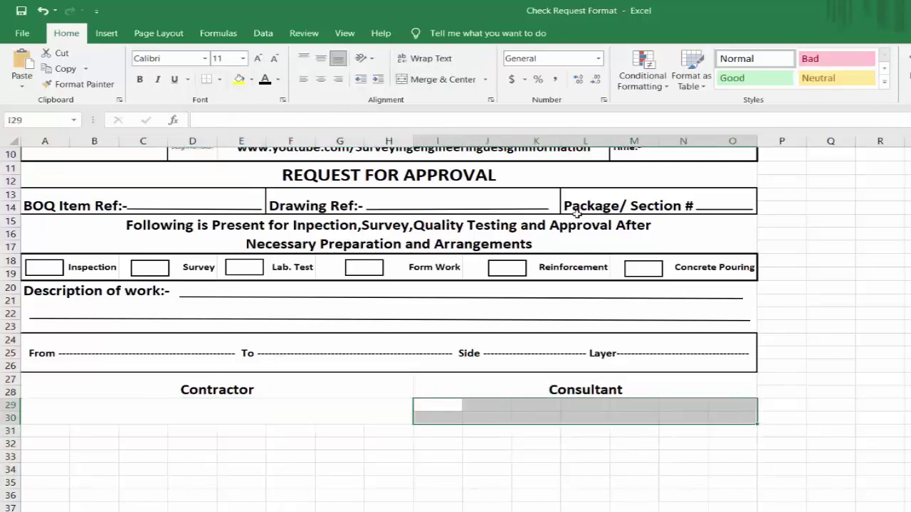
pyautogui.click(415, 79)
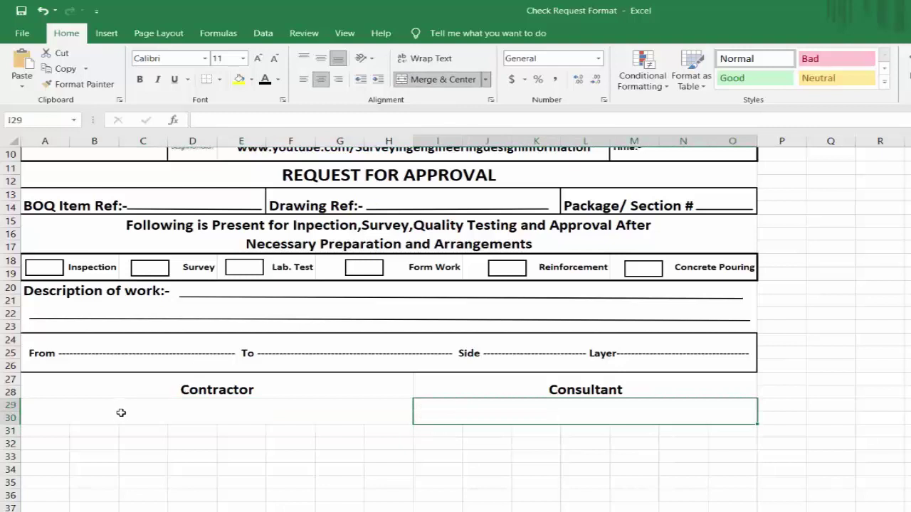
pyautogui.moveTo(44, 431); pyautogui.dragTo(411, 448)
pyautogui.click(439, 79)
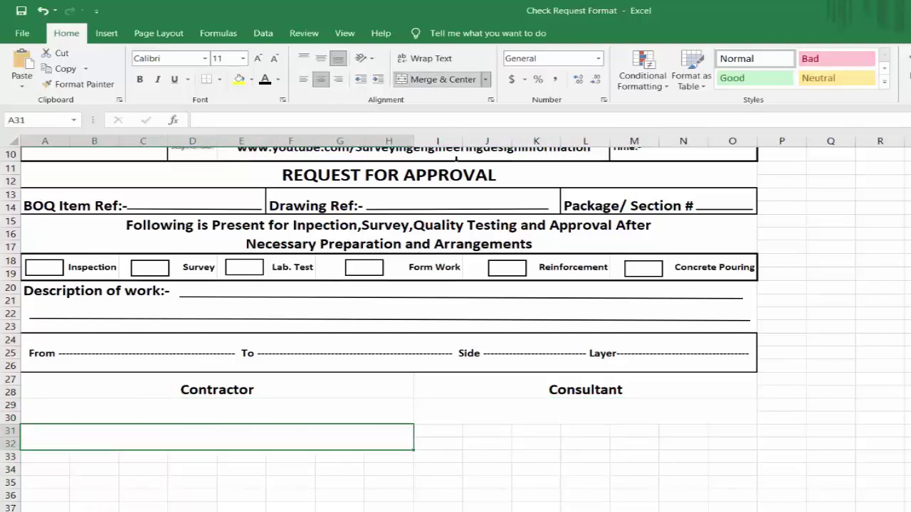
pyautogui.moveTo(421, 431); pyautogui.dragTo(740, 443)
pyautogui.click(441, 77)
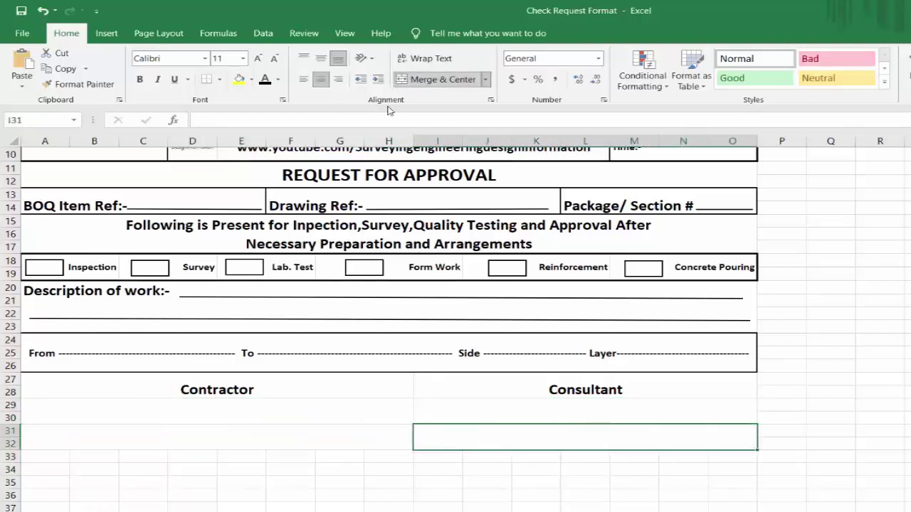
# - Enter "Submitted By" in merged cell A29 and "Receved By" in I29, each followed by a long dashed line
pyautogui.click(145, 424)
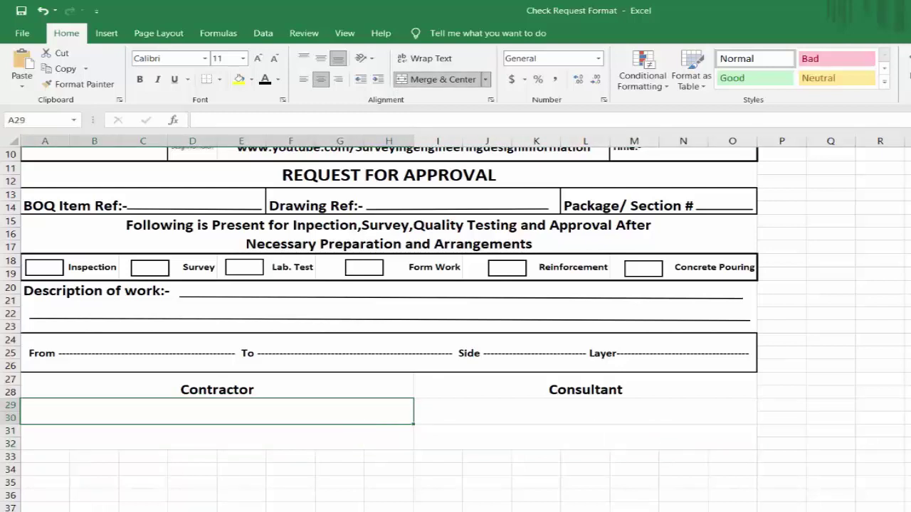
pyautogui.write('Subm')
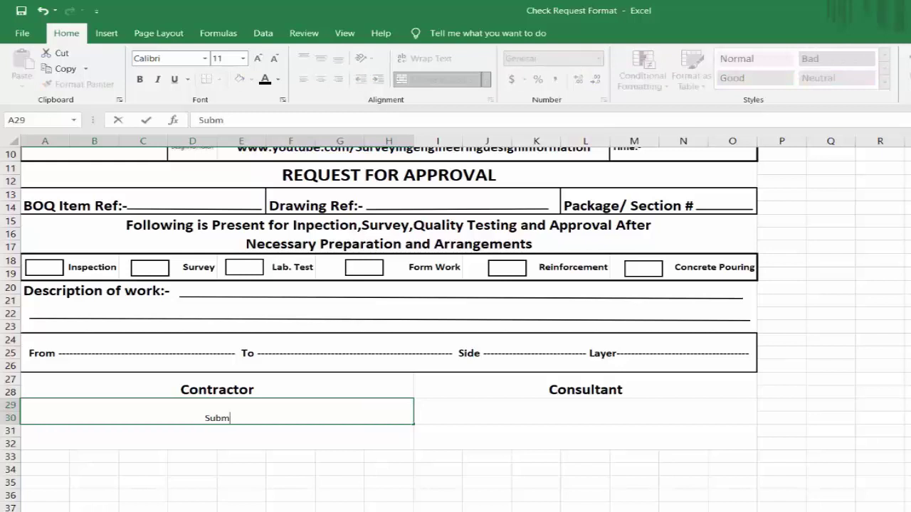
pyautogui.write('itted By------------------------------------------------------------')
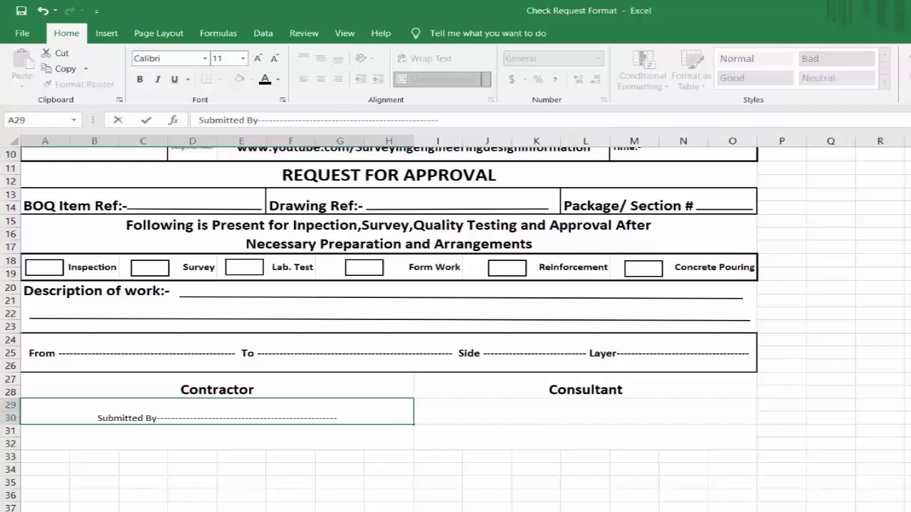
pyautogui.press('Tab')
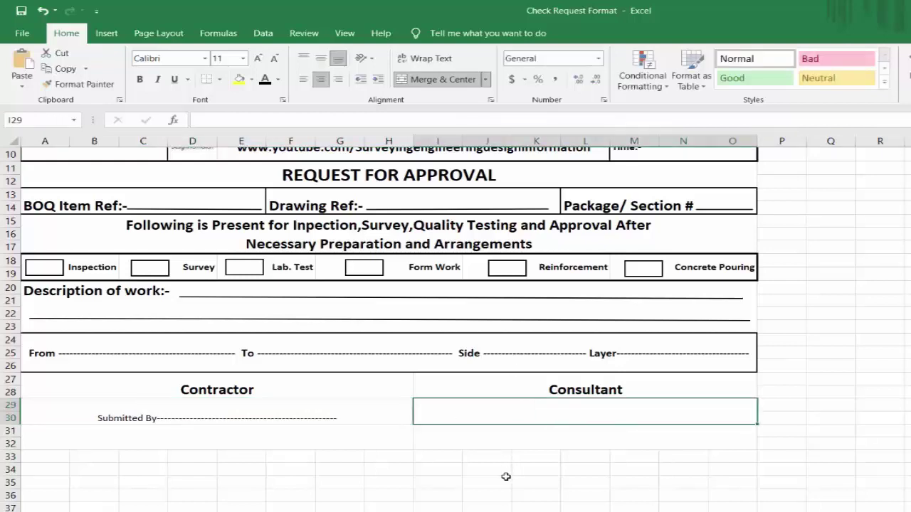
pyautogui.write('Receved')
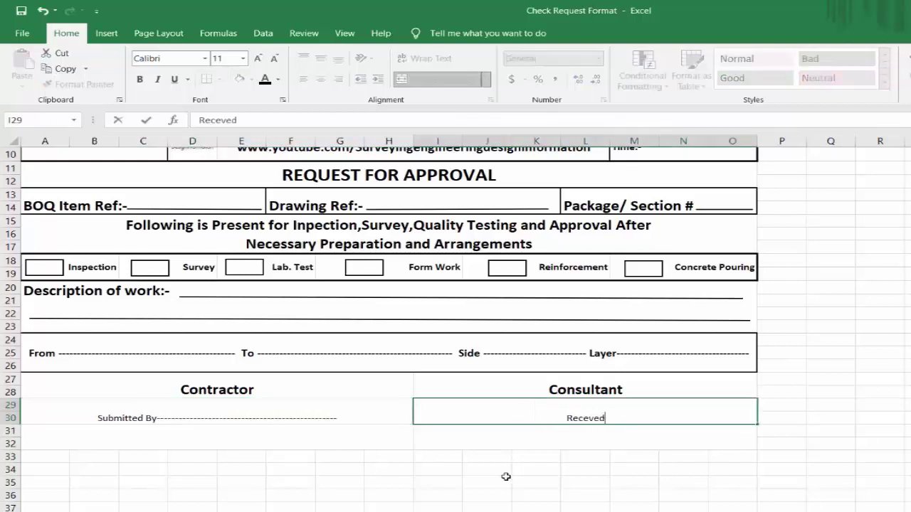
pyautogui.write(' By--------------------------------------------------------------------------')
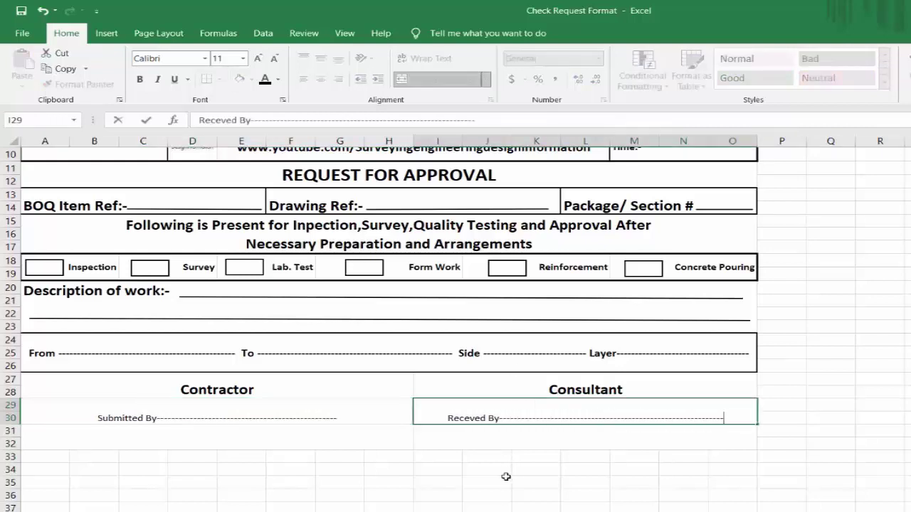
pyautogui.click(505, 476)
# - Format the Submitted By and Receved By cells as bold, size 12, left-aligned and middle-aligned
pyautogui.moveTo(321, 402); pyautogui.dragTo(417, 418)
pyautogui.click(304, 79)
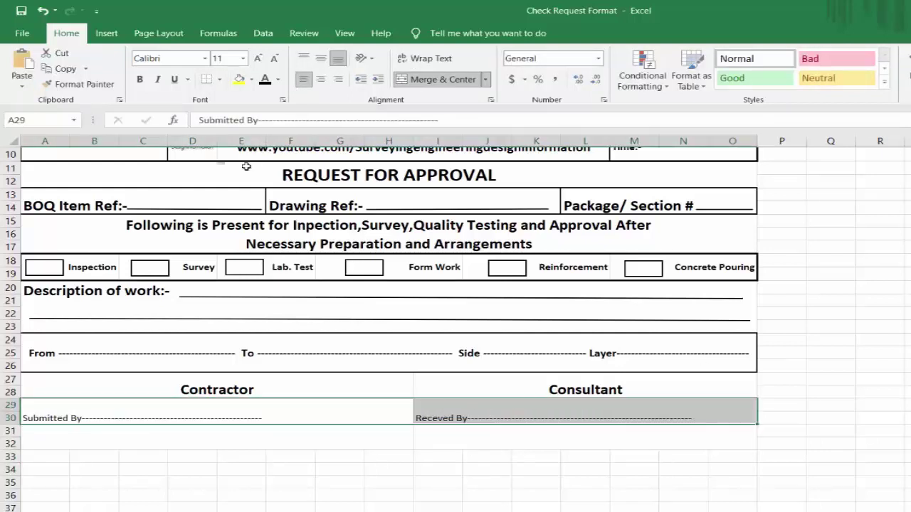
pyautogui.click(322, 58)
pyautogui.click(140, 79)
pyautogui.click(286, 459)
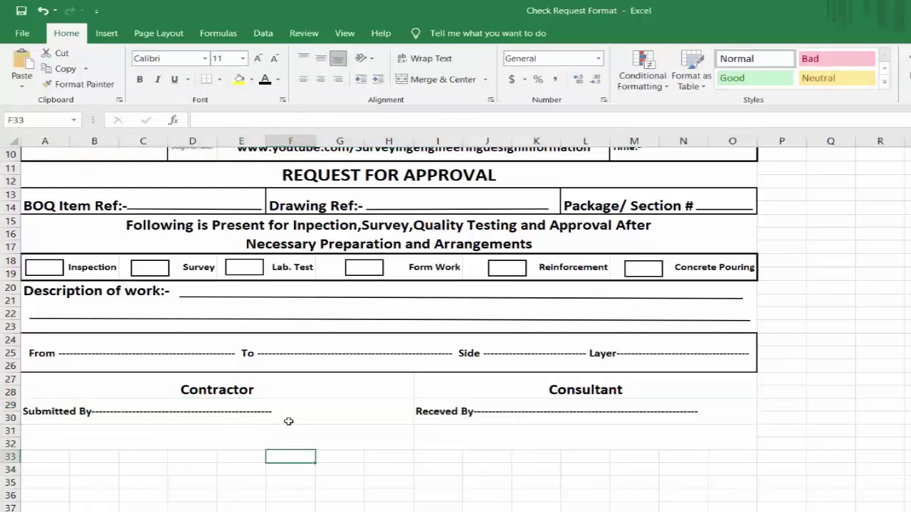
# - Enter "Date:-" and "Time:" with dashed lines in merged cell A31, trimming the last few dashes
pyautogui.click(96, 437)
pyautogui.write('Date:-')
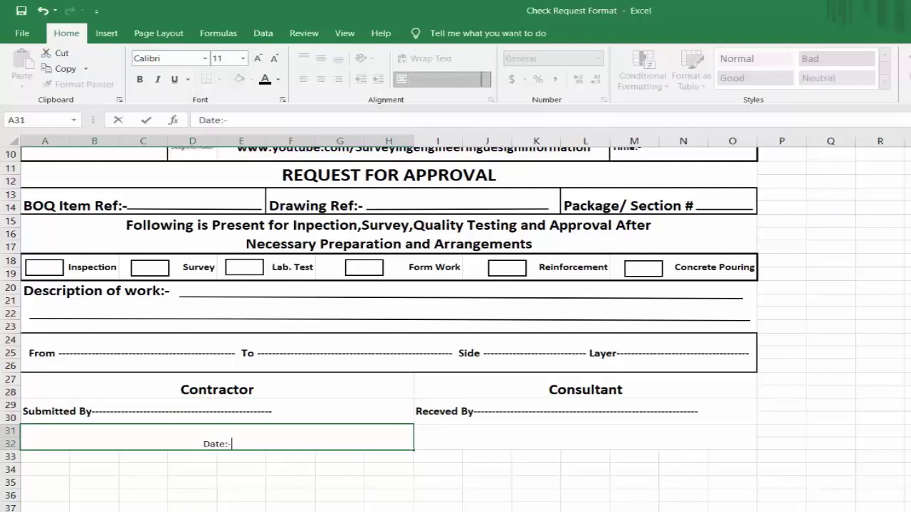
pyautogui.write(' -----------------------------')
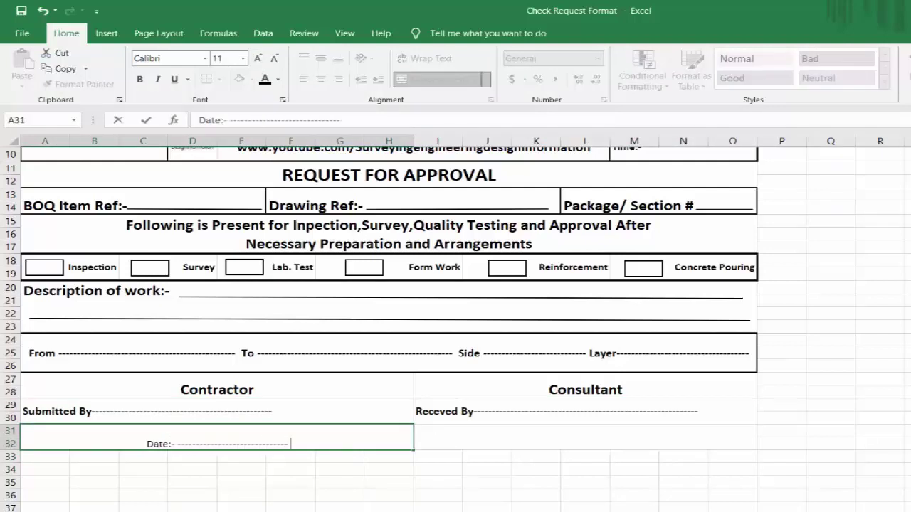
pyautogui.write(' Time:--------------------------------------------')
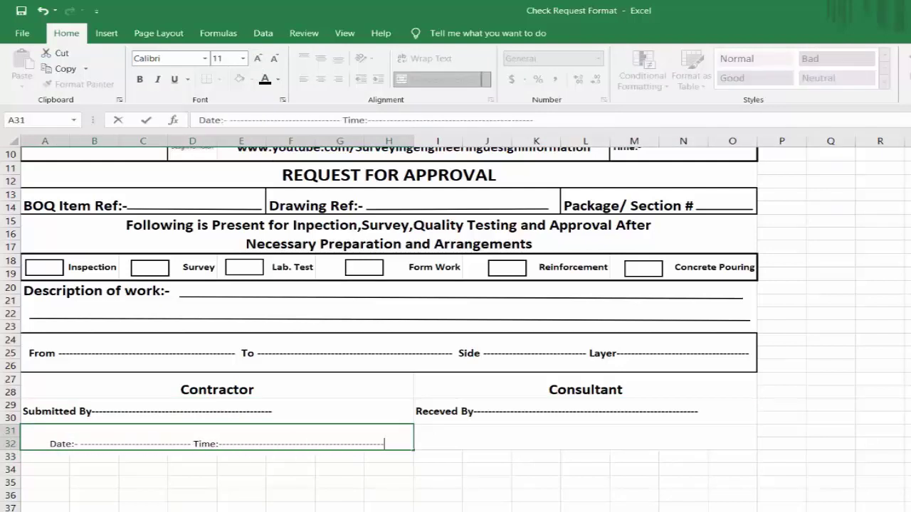
pyautogui.press('BackSpace')
pyautogui.press('BackSpace')
pyautogui.press('BackSpace')
pyautogui.press('BackSpace')
pyautogui.press('BackSpace')
# - Copy the Date and Time text from A31 into the merged cell I31 under Consultant
pyautogui.moveTo(59, 443); pyautogui.dragTo(376, 443)
pyautogui.rightClick(327, 447)
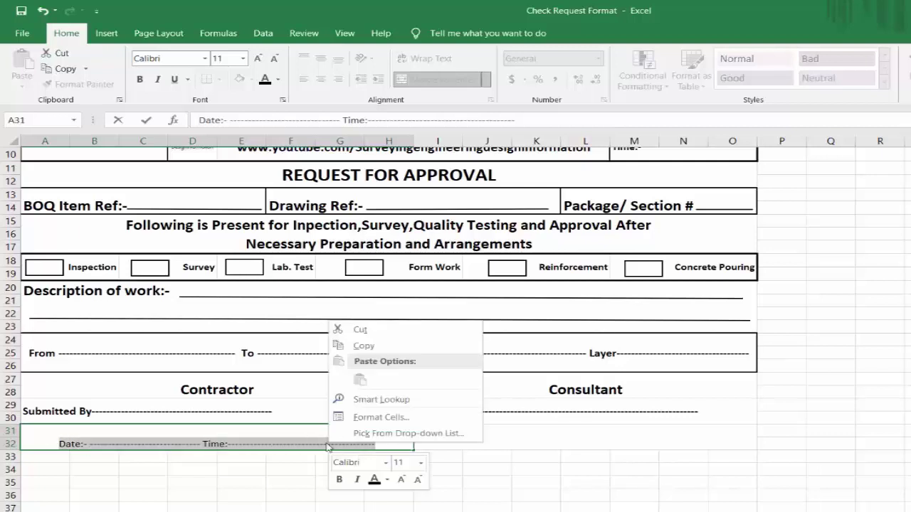
pyautogui.click(363, 346)
pyautogui.rightClick(298, 122)
pyautogui.press('Escape')
pyautogui.click(541, 436)
pyautogui.hotkey('ctrl', 'v')
pyautogui.click(633, 483)
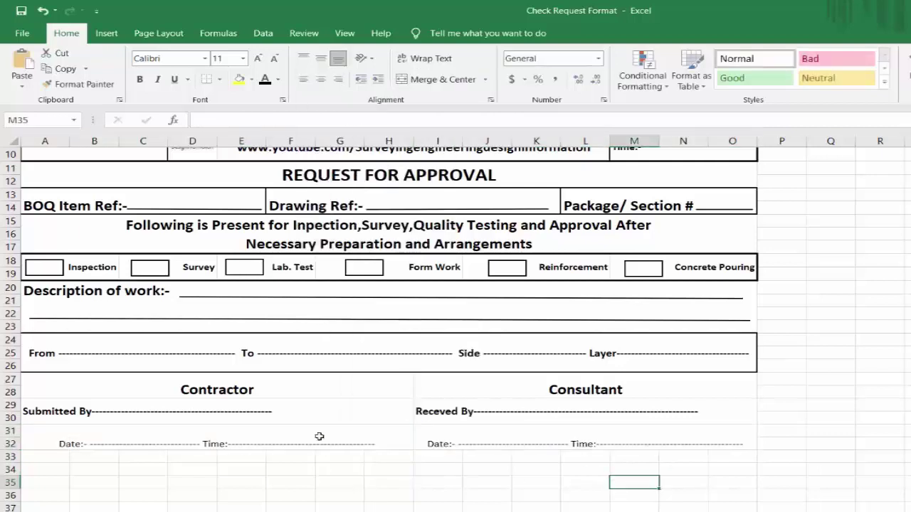
# - Format both Date and Time cells as left-aligned, bold and size 12
pyautogui.click(250, 440)
pyautogui.click(303, 79)
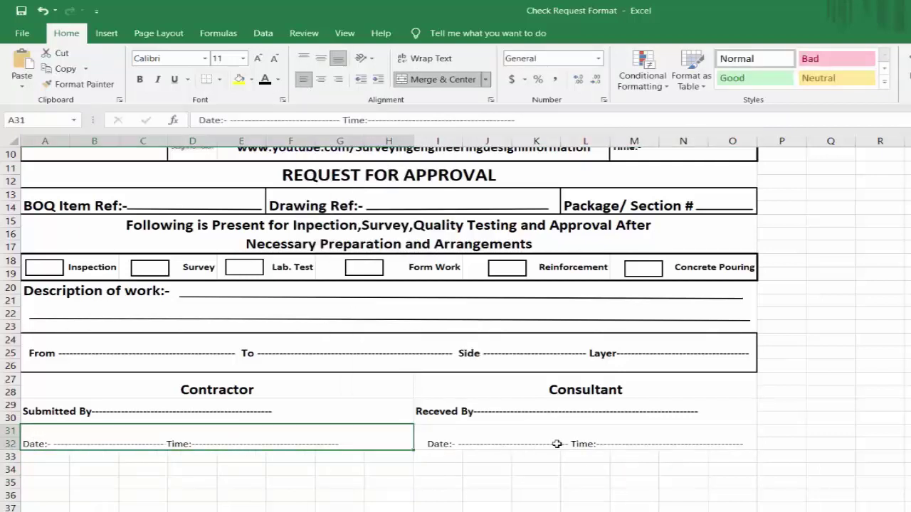
pyautogui.click(302, 79)
pyautogui.moveTo(247, 442); pyautogui.dragTo(502, 441)
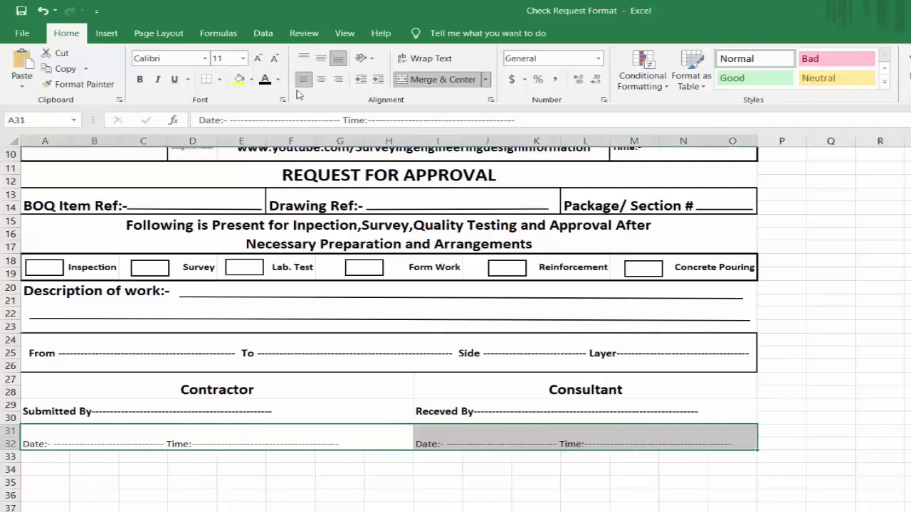
pyautogui.click(139, 79)
pyautogui.click(463, 468)
# - Try centered and right alignment on the Submitted By cell, and return it to left alignment
pyautogui.click(205, 410)
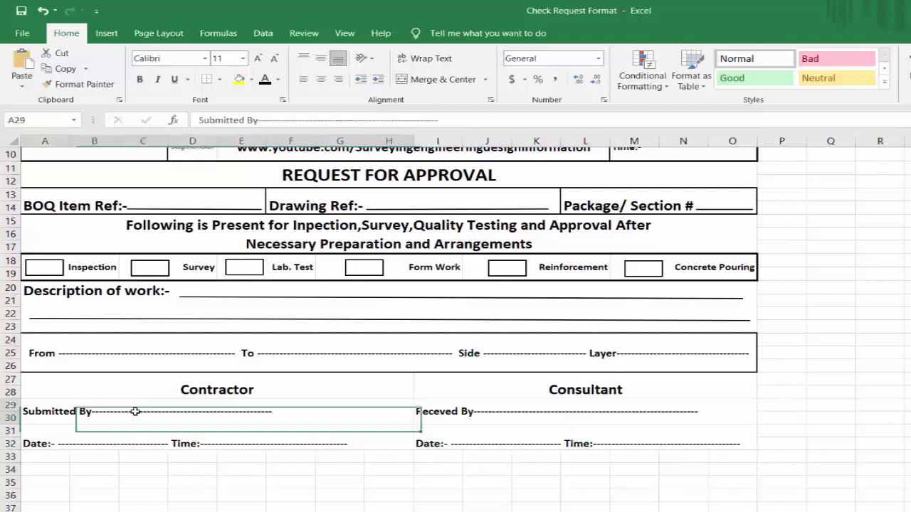
pyautogui.click(319, 79)
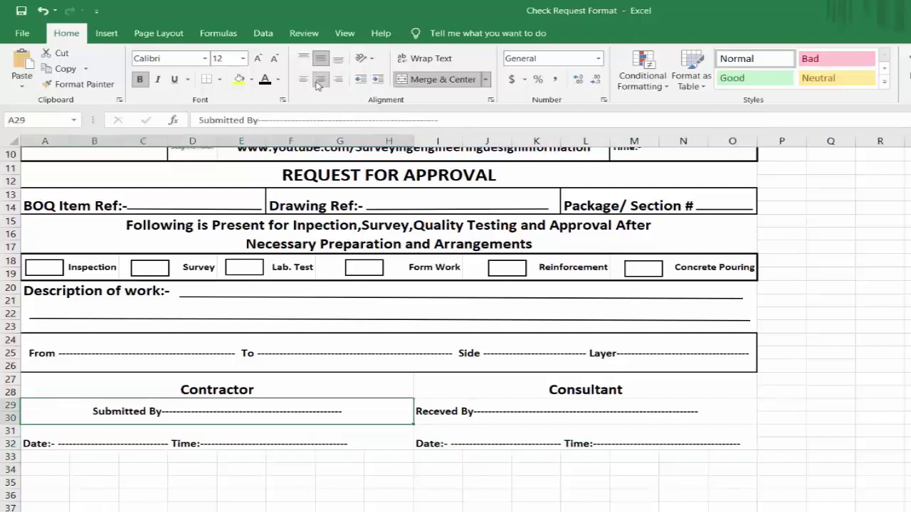
pyautogui.click(304, 79)
pyautogui.click(338, 79)
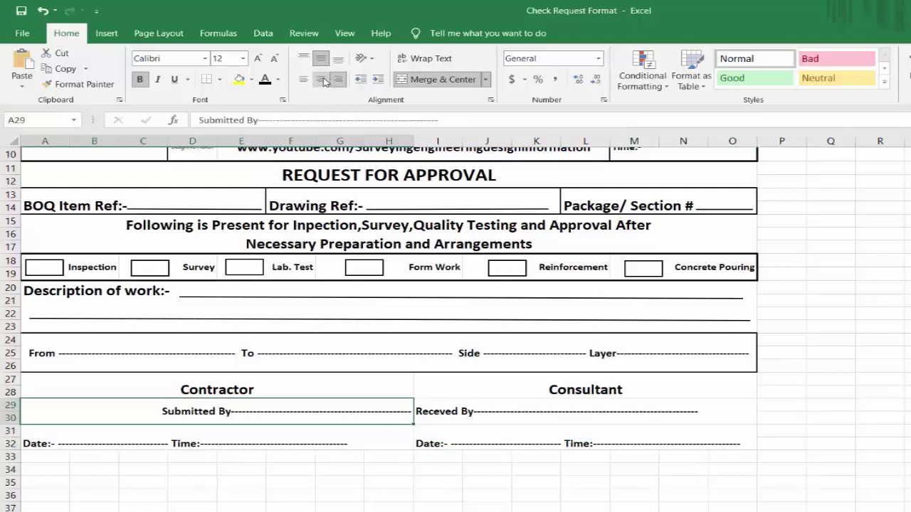
pyautogui.click(321, 79)
pyautogui.click(305, 79)
# - Bottom-align the Submitted By and Receved By cells to match the Date and Time cells
pyautogui.click(338, 59)
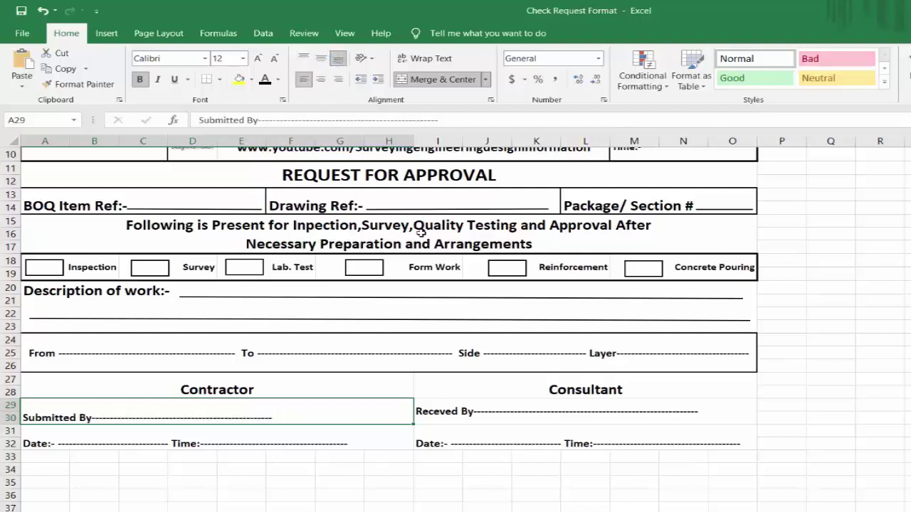
pyautogui.click(498, 402)
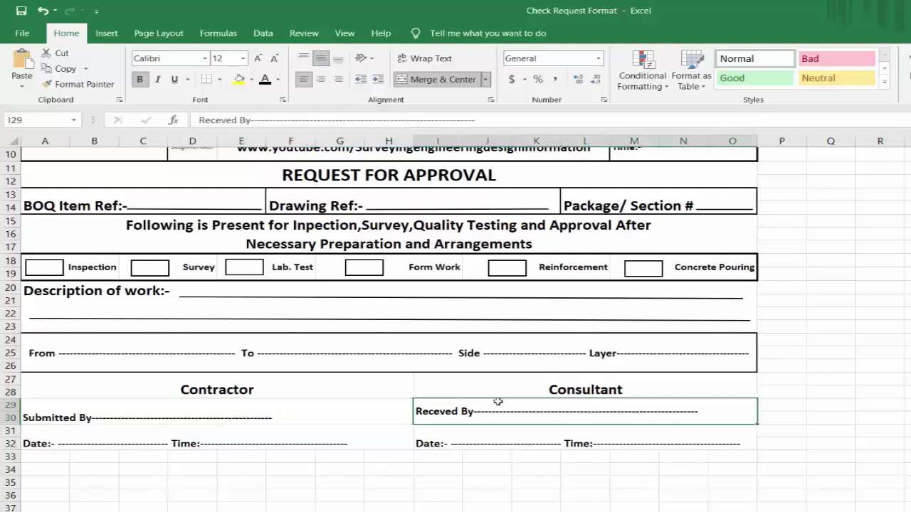
pyautogui.click(338, 58)
pyautogui.click(161, 439)
pyautogui.click(498, 437)
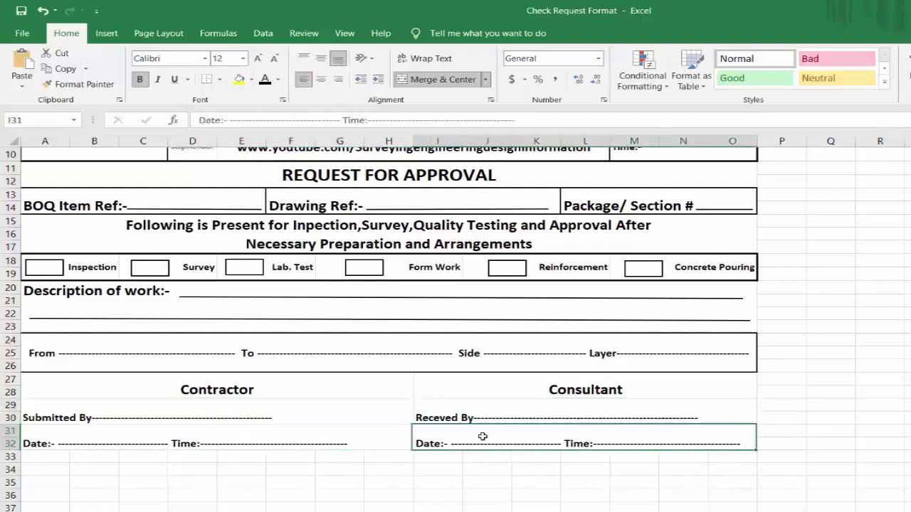
pyautogui.click(367, 457)
# - Apply outline and inside borders to the Contractor and Consultant block A27:O32
pyautogui.moveTo(102, 385); pyautogui.dragTo(624, 435)
pyautogui.rightClick(625, 435)
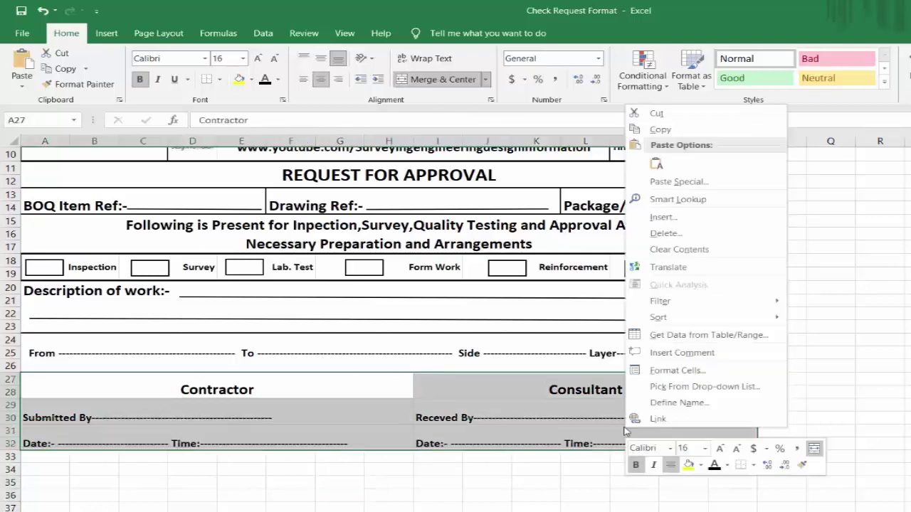
pyautogui.click(626, 369)
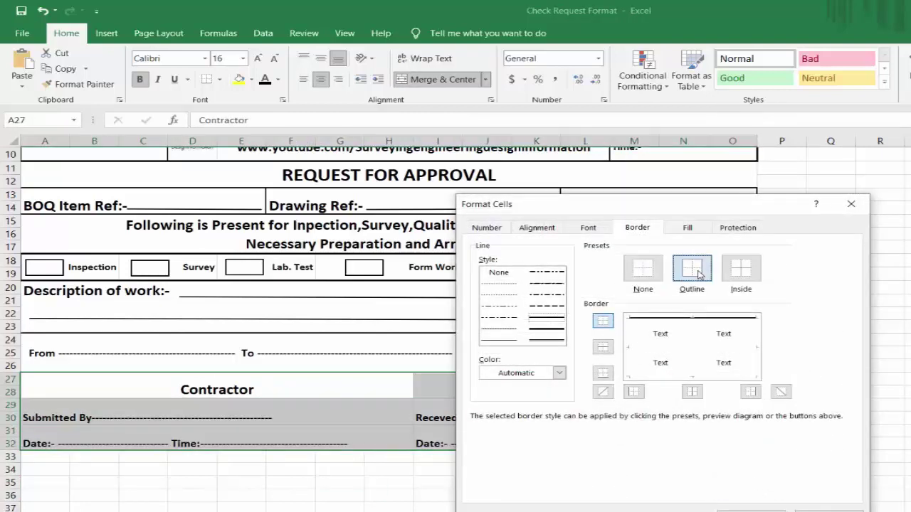
pyautogui.click(692, 268)
pyautogui.click(741, 269)
pyautogui.click(751, 511)
pyautogui.click(637, 496)
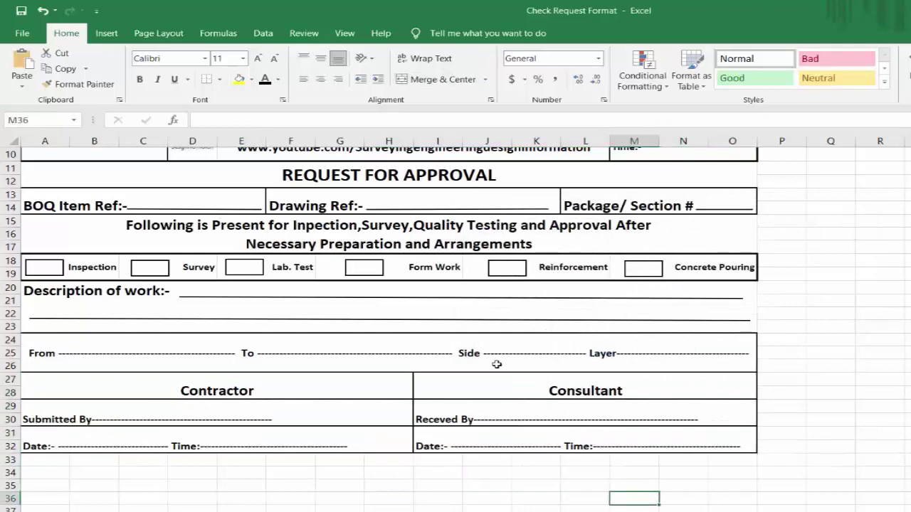
# - Merge and center A33:O35 below the Contractor and Consultant block and enter the heading "FOR CONSULTANT"
pyautogui.scroll(-1, 305, 436)
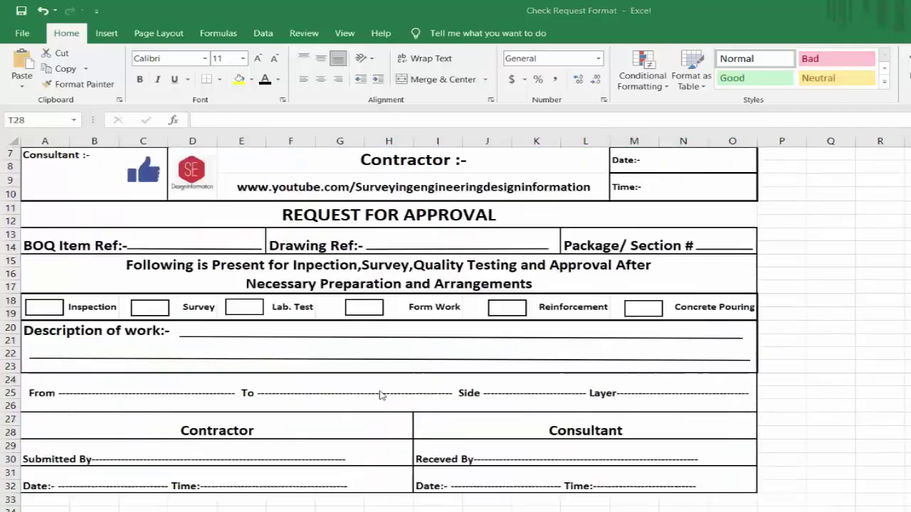
pyautogui.scroll(2, 378, 395)
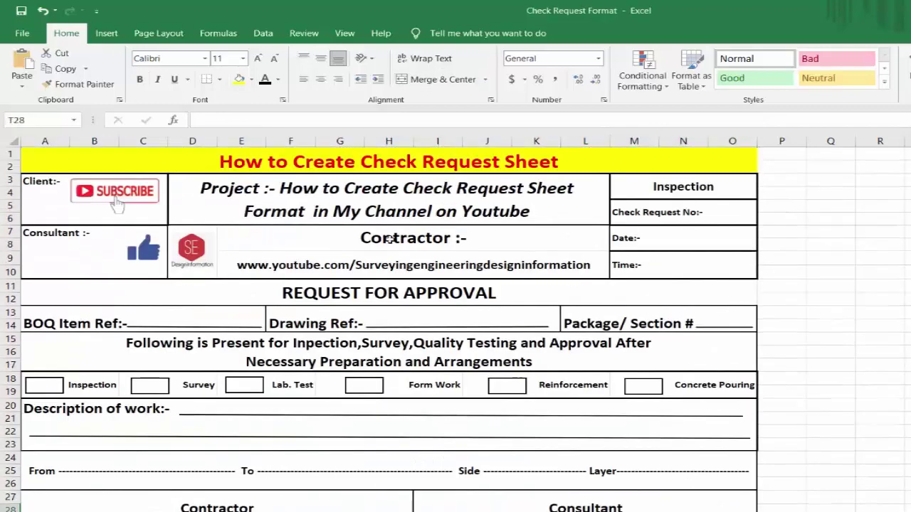
pyautogui.scroll(-2, 306, 285)
pyautogui.scroll(-4, 320, 321)
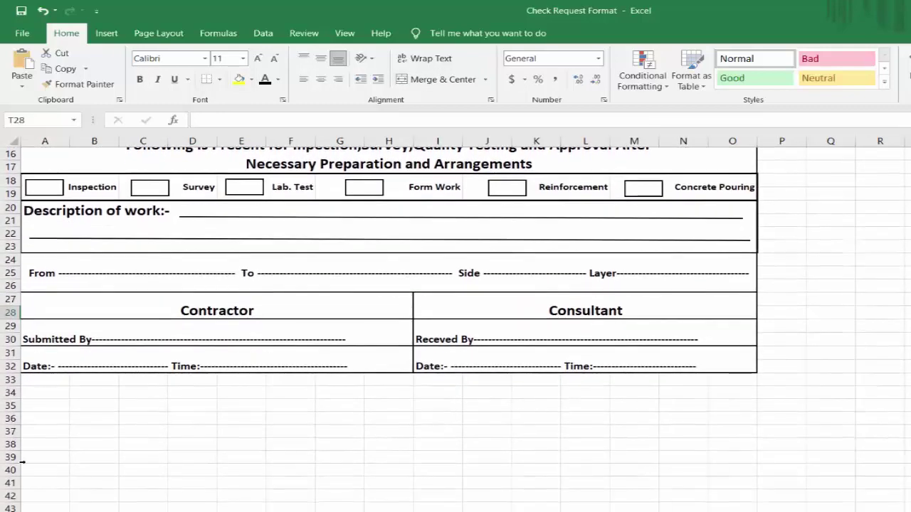
pyautogui.moveTo(27, 344); pyautogui.dragTo(740, 366)
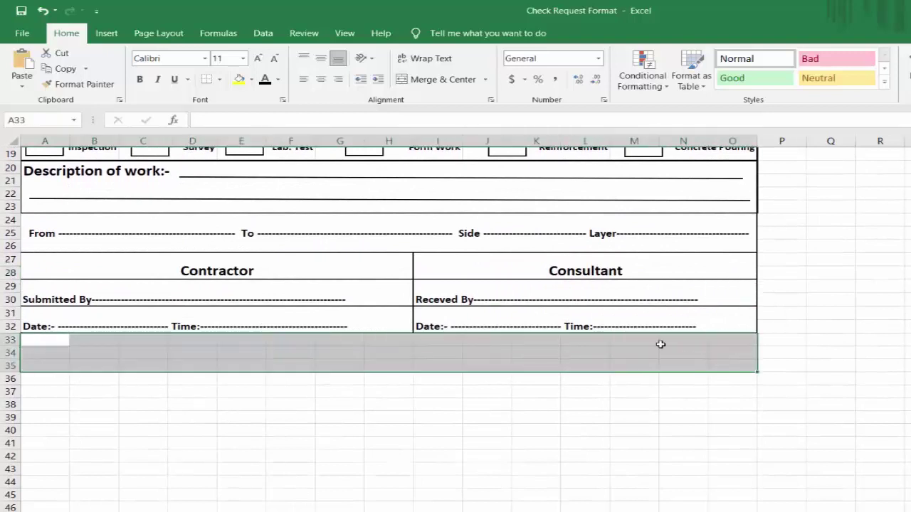
pyautogui.click(415, 82)
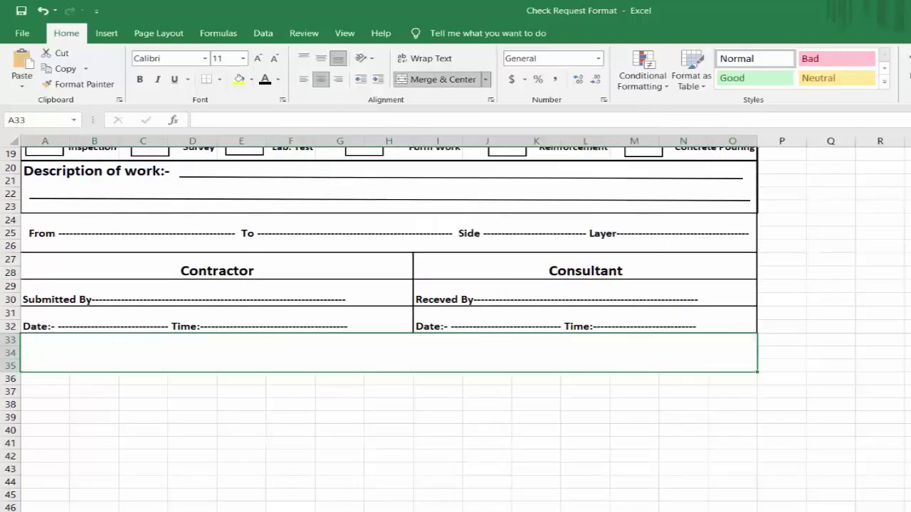
pyautogui.write('F')
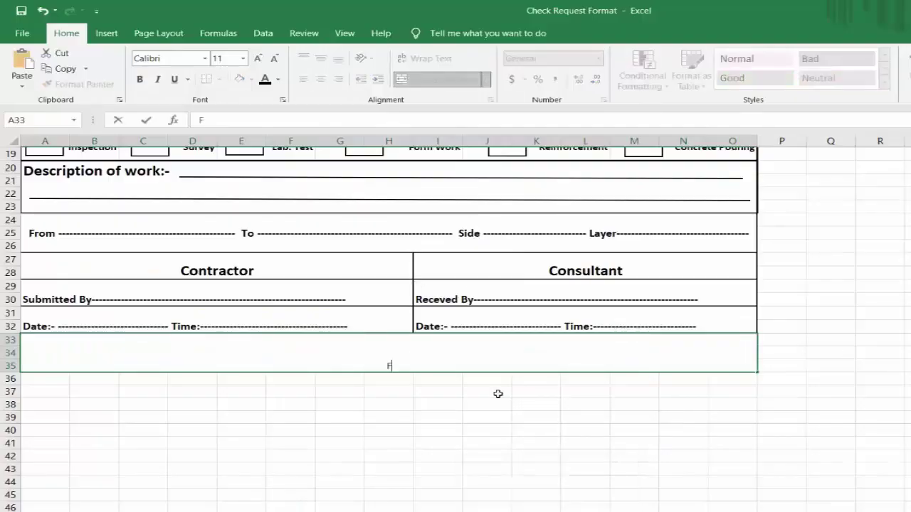
pyautogui.write('OR CONSULTANT')
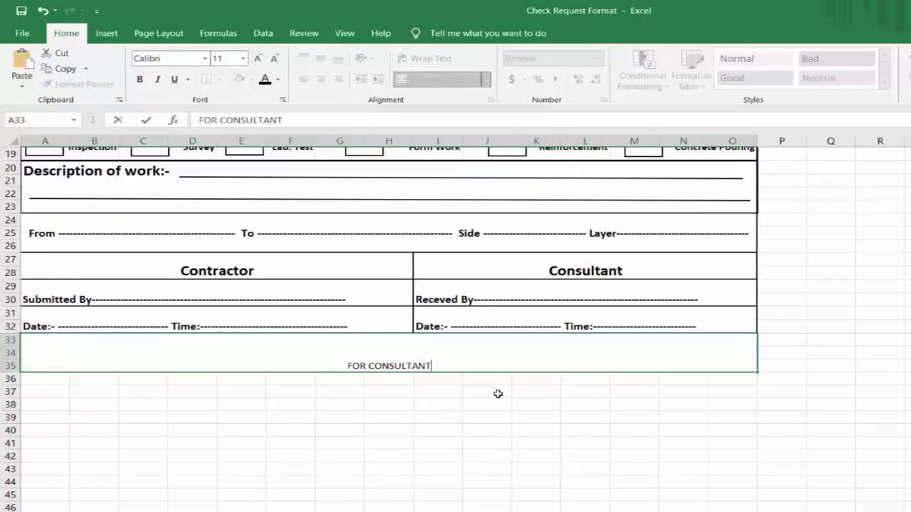
pyautogui.press('Return')
pyautogui.press('Up')
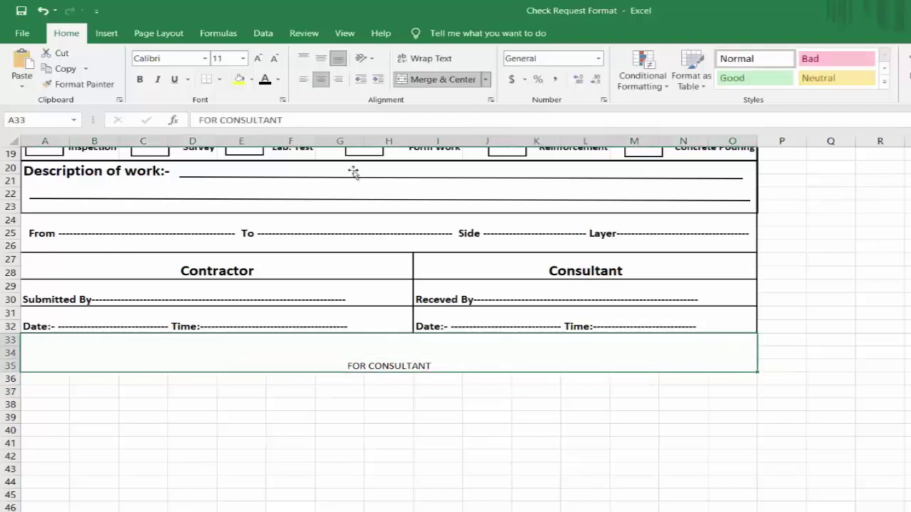
# - Format the FOR CONSULTANT heading as bold, size 20 and vertically middle-aligned
pyautogui.click(258, 58)
pyautogui.click(258, 58)
pyautogui.click(257, 58)
pyautogui.click(257, 59)
pyautogui.click(258, 59)
pyautogui.hotkey('ctrl', 'b')
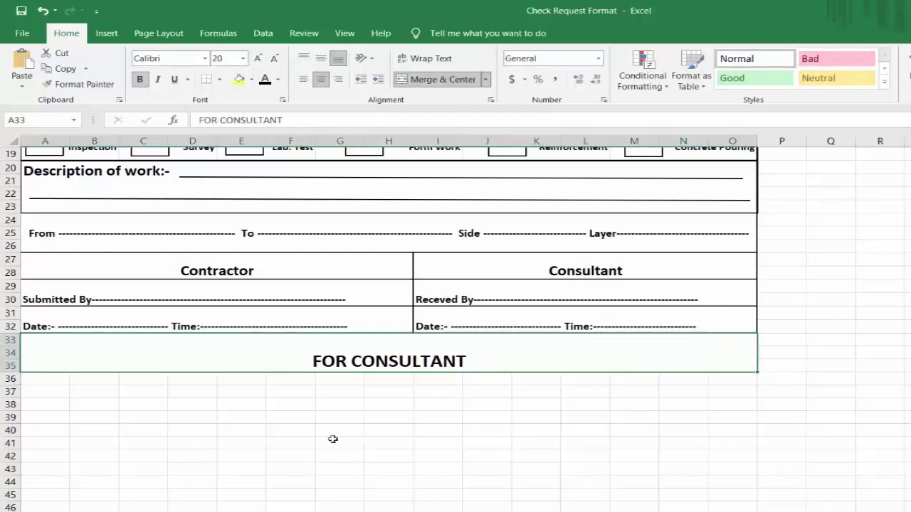
pyautogui.click(321, 57)
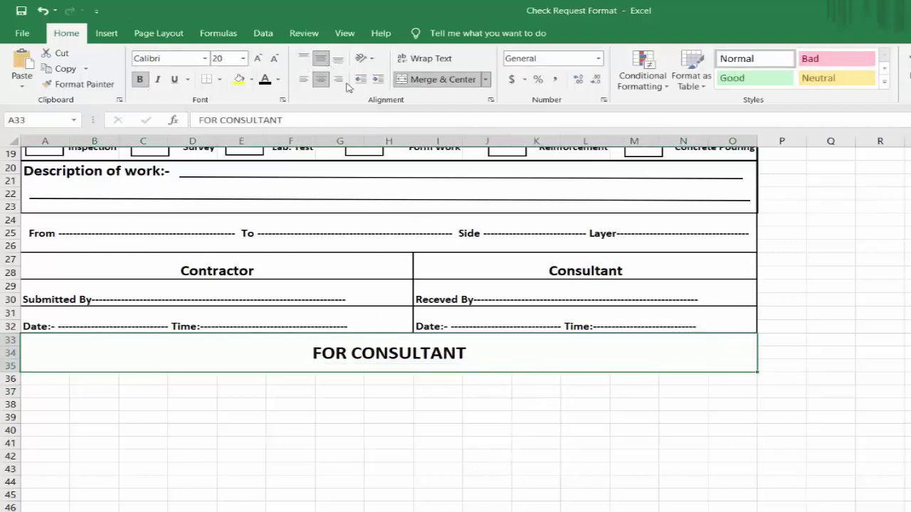
pyautogui.click(487, 430)
# - Merge and center row 36 into three header cells: A36:C36, D36:L36 and M36:O36
pyautogui.scroll(-1, 188, 423)
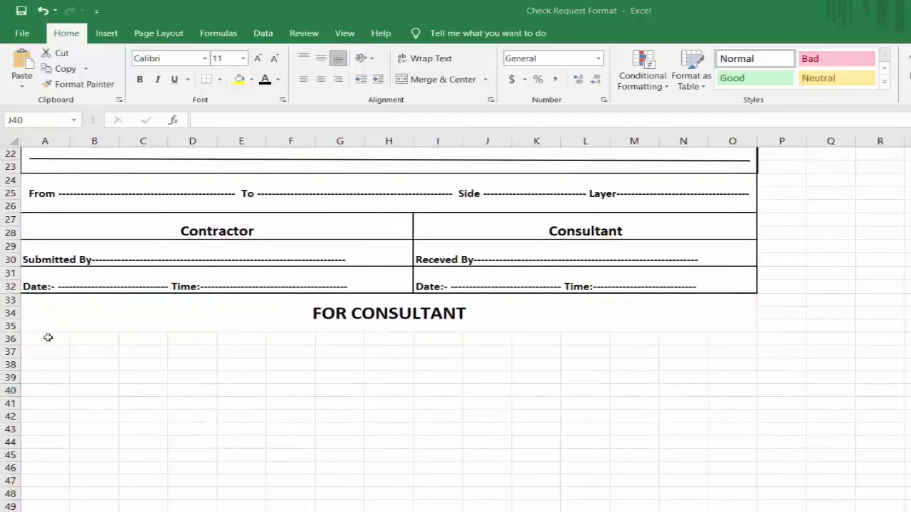
pyautogui.moveTo(44, 338); pyautogui.dragTo(573, 334)
pyautogui.click(441, 79)
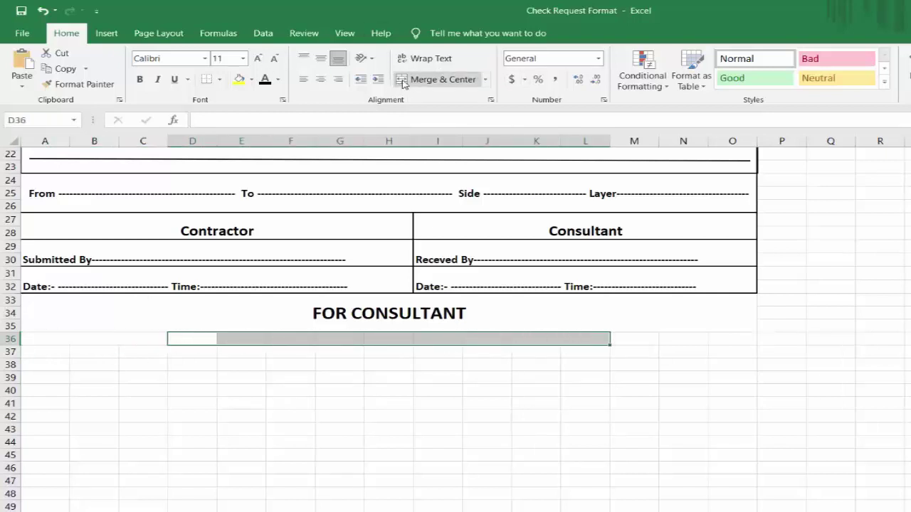
pyautogui.click(441, 79)
pyautogui.moveTo(631, 343); pyautogui.dragTo(726, 339)
pyautogui.click(413, 80)
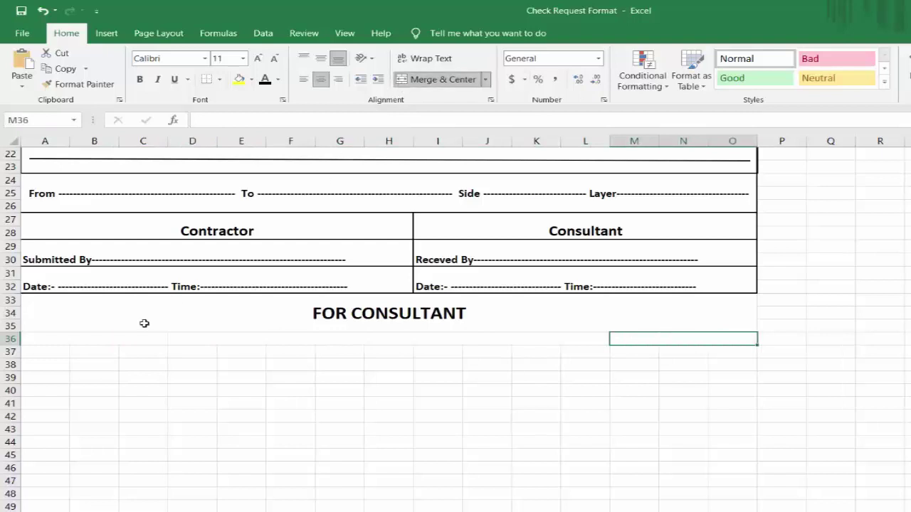
# - Set the height of row 36 to 20
pyautogui.rightClick(4, 339)
pyautogui.click(61, 498)
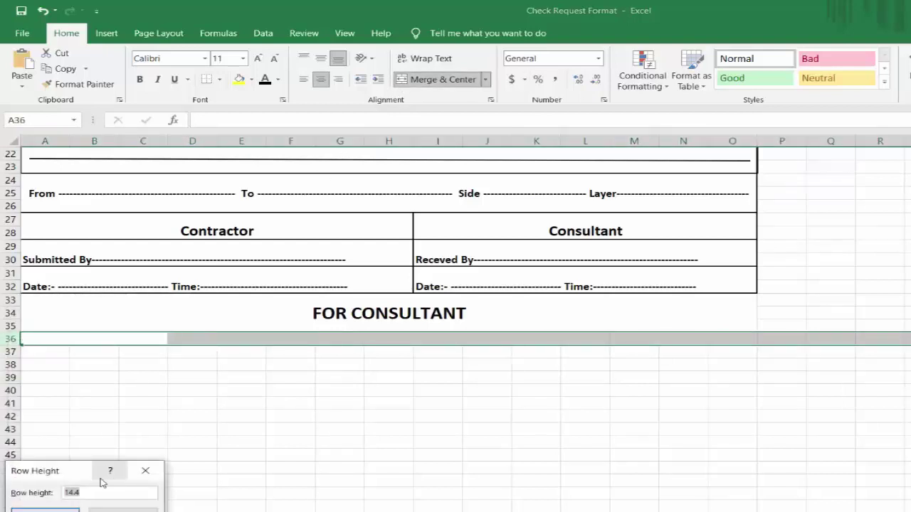
pyautogui.moveTo(81, 471); pyautogui.dragTo(81, 367)
pyautogui.write('20')
pyautogui.press('Return')
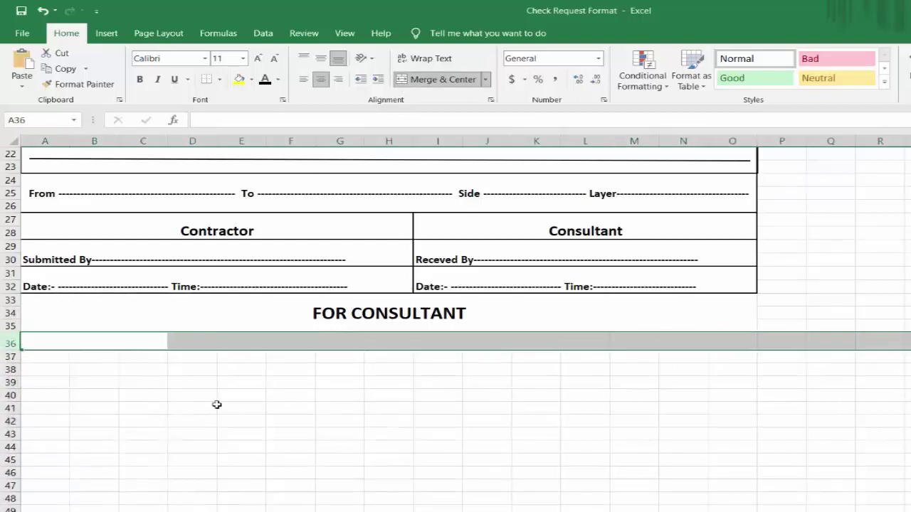
# - Enter the row 36 column headings "Desiganation", "Comments" and "Name & Sig" in the three merged cells
pyautogui.click(113, 334)
pyautogui.write('Desiga')
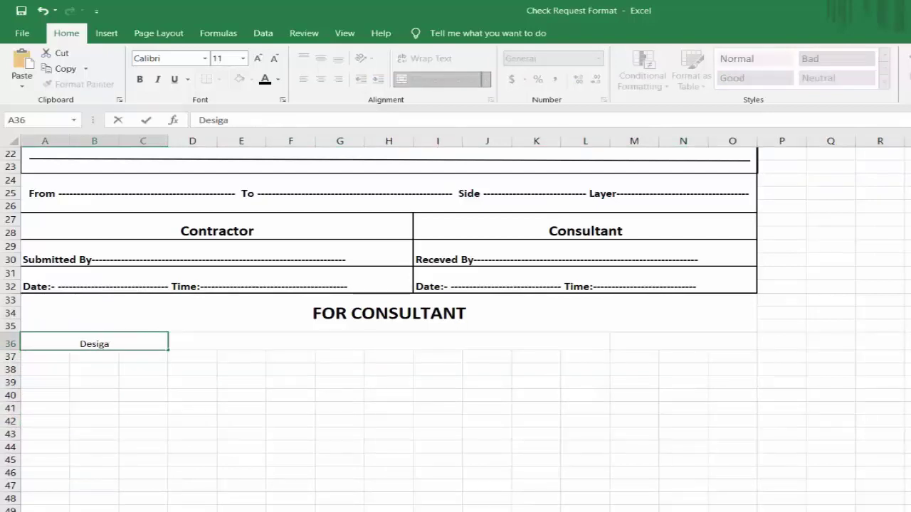
pyautogui.write('nation')
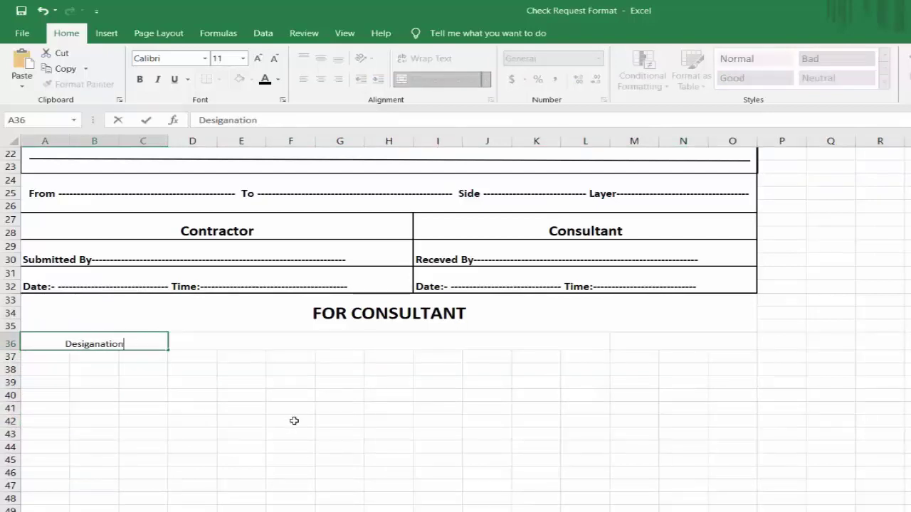
pyautogui.moveTo(178, 344); pyautogui.dragTo(591, 344)
pyautogui.write('Comments')
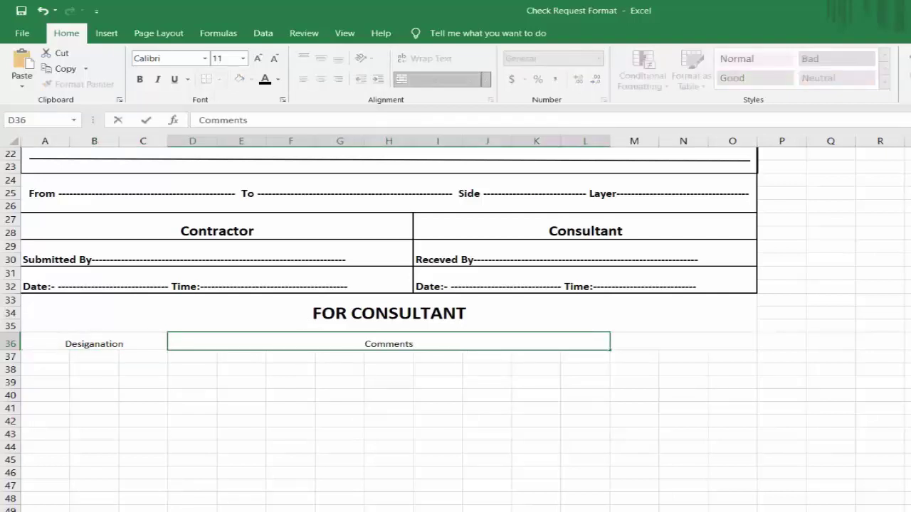
pyautogui.press('Tab')
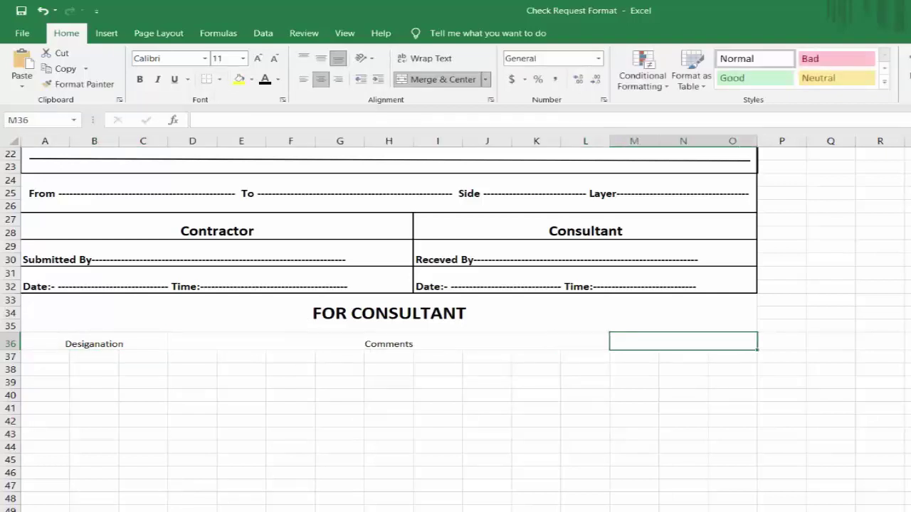
pyautogui.write('Name')
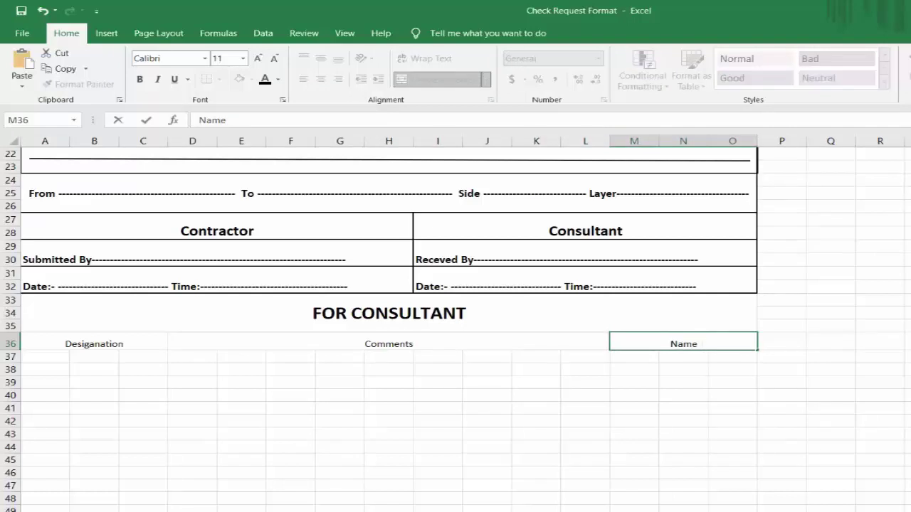
pyautogui.write('  & Sig')
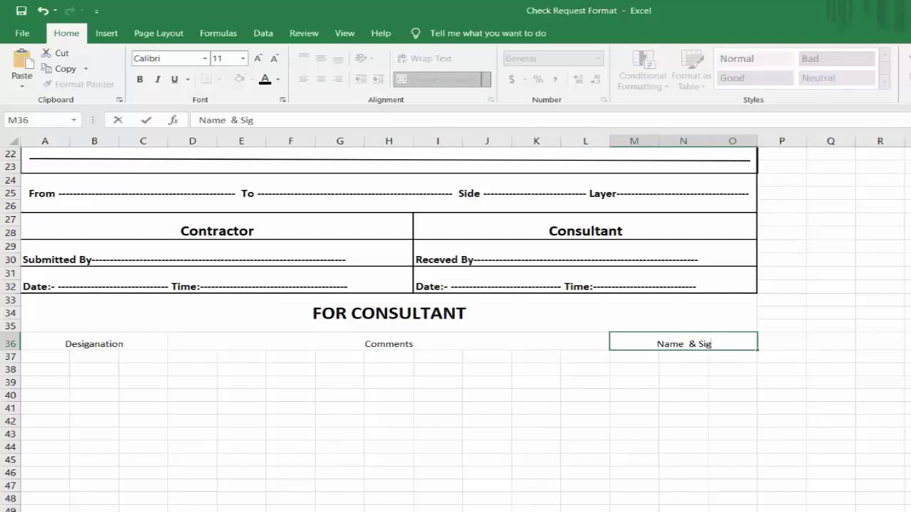
pyautogui.click(484, 400)
pyautogui.click(106, 345)
pyautogui.click(94, 368)
pyautogui.click(114, 394)
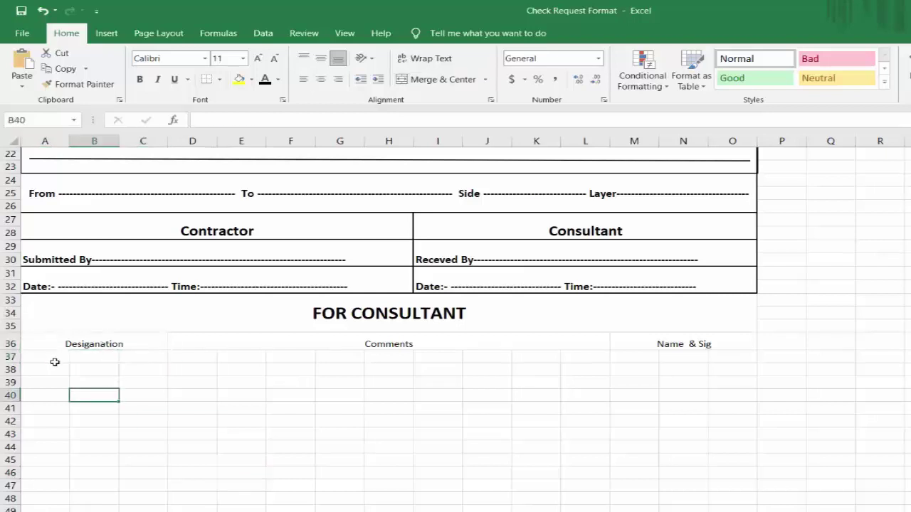
# - Merge and center the ranges A37:C39, D37:L39 and M37:O39 under the three column headings
pyautogui.moveTo(55, 362); pyautogui.dragTo(154, 380)
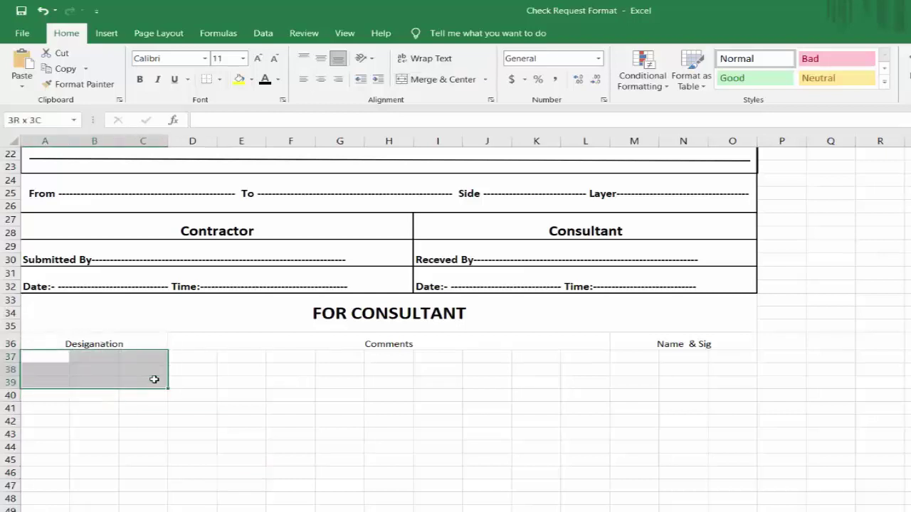
pyautogui.click(425, 79)
pyautogui.moveTo(192, 356); pyautogui.dragTo(576, 382)
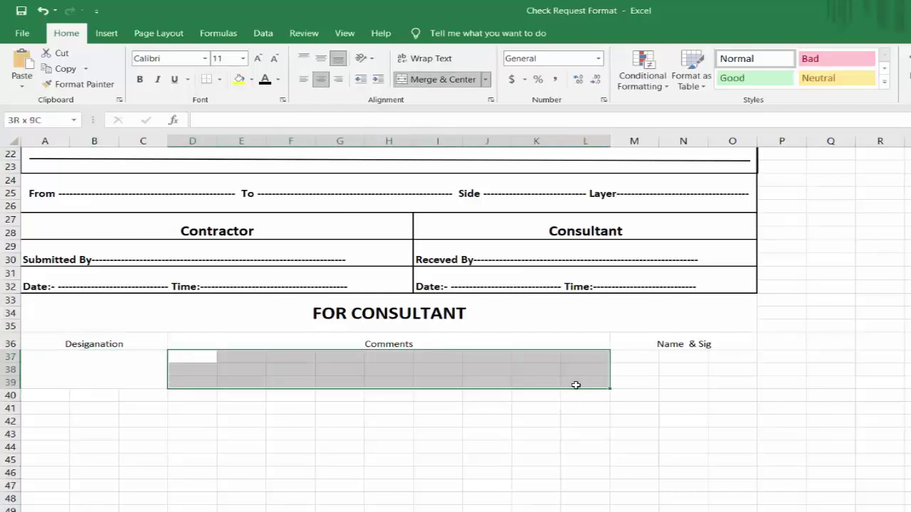
pyautogui.click(440, 79)
pyautogui.click(626, 354)
pyautogui.moveTo(626, 354); pyautogui.dragTo(719, 380)
pyautogui.click(439, 79)
pyautogui.click(172, 366)
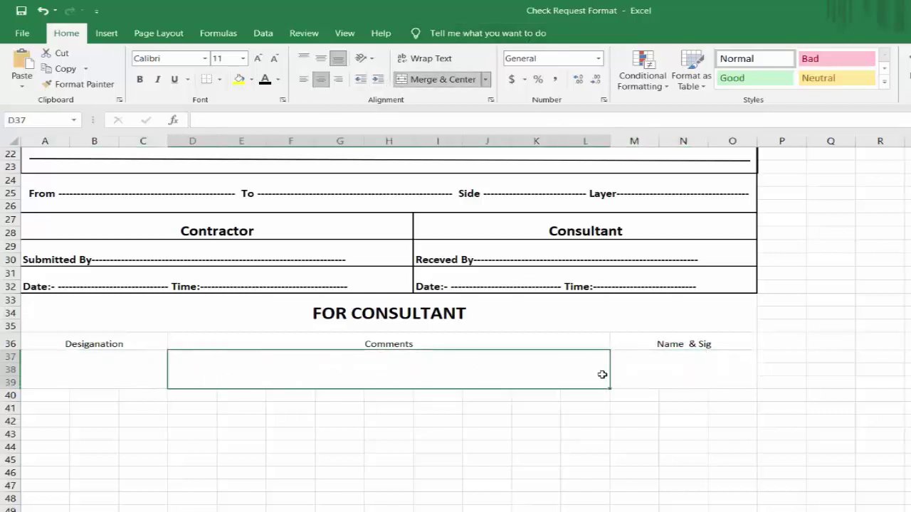
pyautogui.click(620, 372)
# - Copy the merged-cell format of A37:O39 with Format Painter to five more three-row blocks, down to row 54
pyautogui.moveTo(131, 373); pyautogui.dragTo(726, 370)
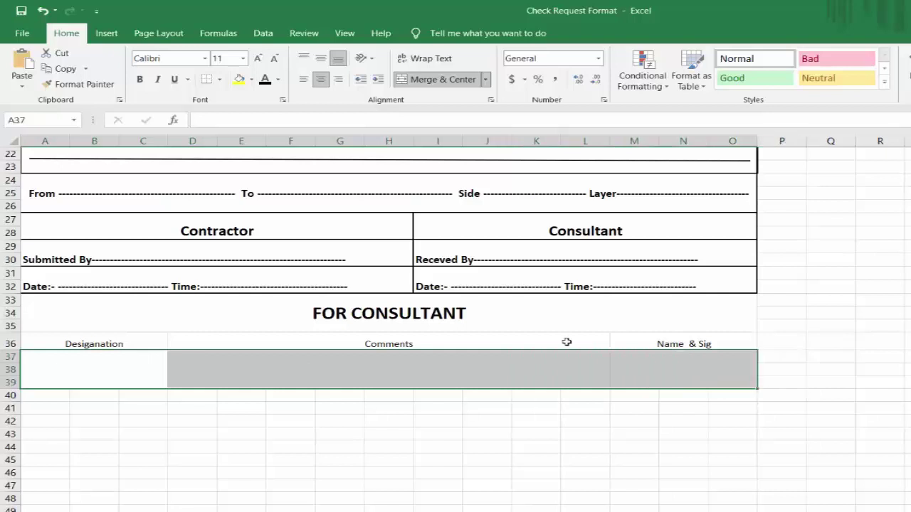
pyautogui.click(81, 84)
pyautogui.click(43, 391)
pyautogui.scroll(-3, 43, 391)
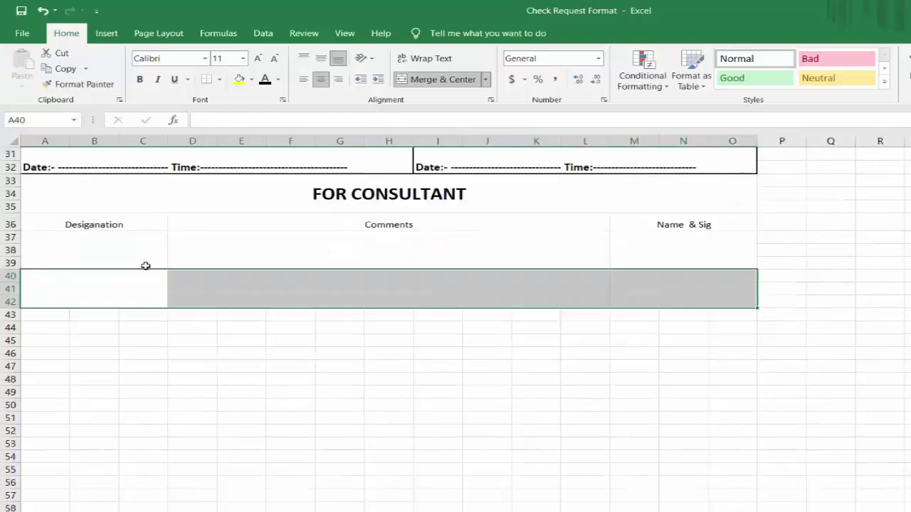
pyautogui.click(67, 85)
pyautogui.click(50, 315)
pyautogui.click(75, 84)
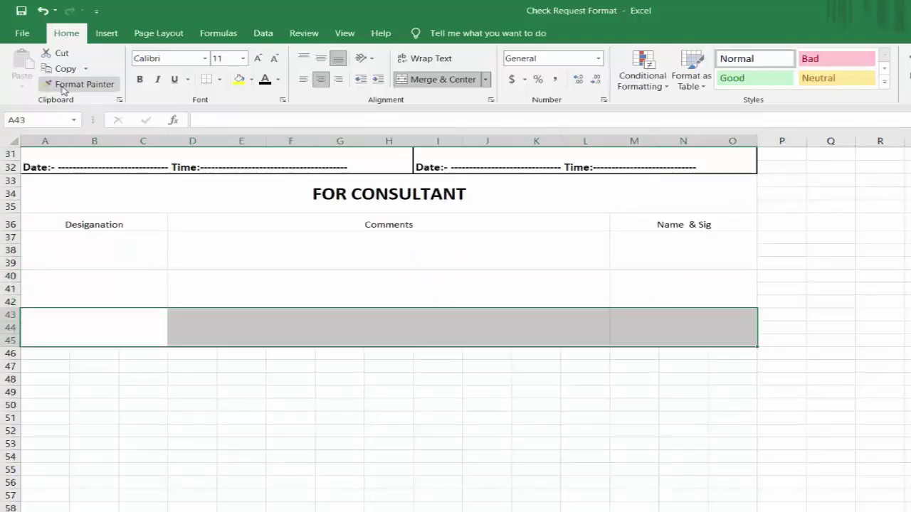
pyautogui.click(42, 354)
pyautogui.click(74, 84)
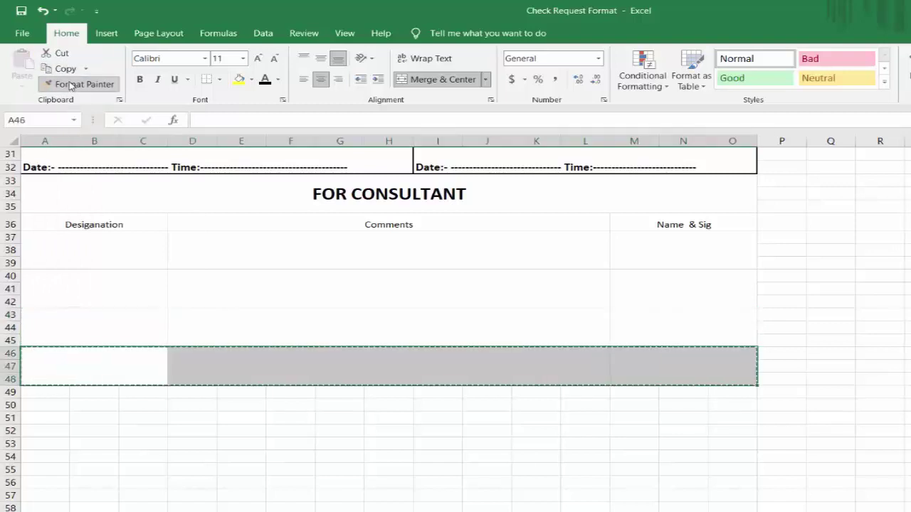
pyautogui.click(43, 399)
pyautogui.click(47, 86)
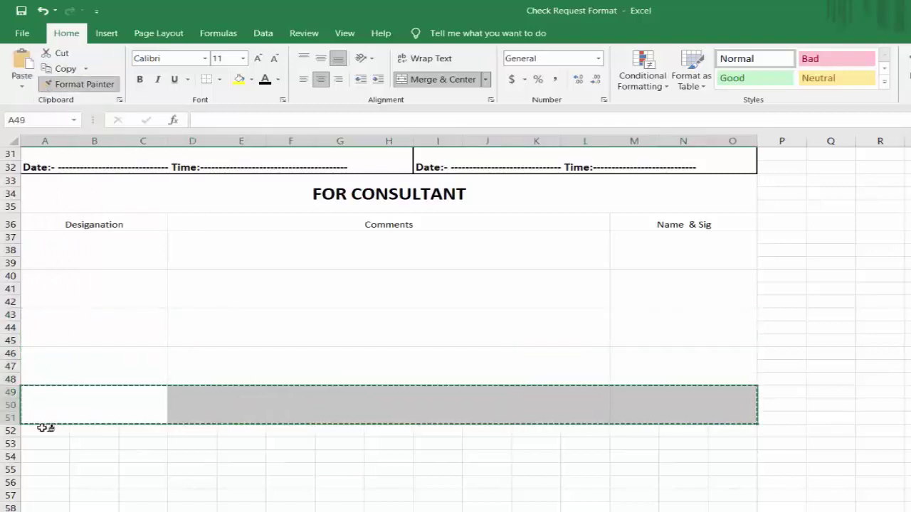
pyautogui.click(41, 431)
# - Enter "Inspector" in A37 and "Surveyor" in A40 as the first two designations
pyautogui.click(121, 244)
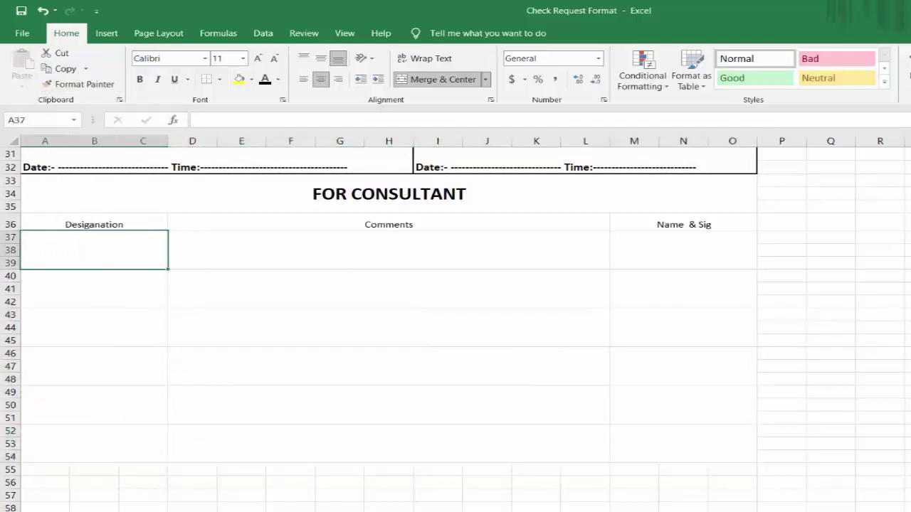
pyautogui.write('Inspecto')
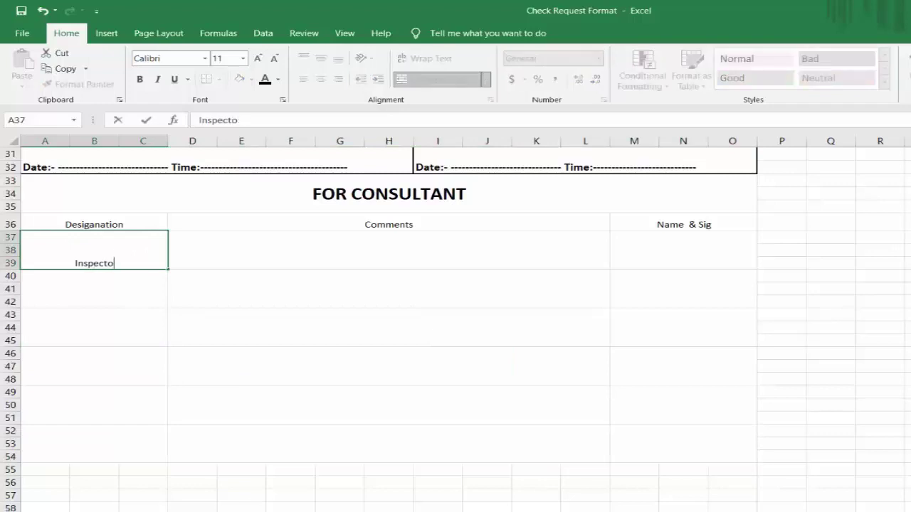
pyautogui.write('r')
pyautogui.press('Return')
pyautogui.write('Sub')
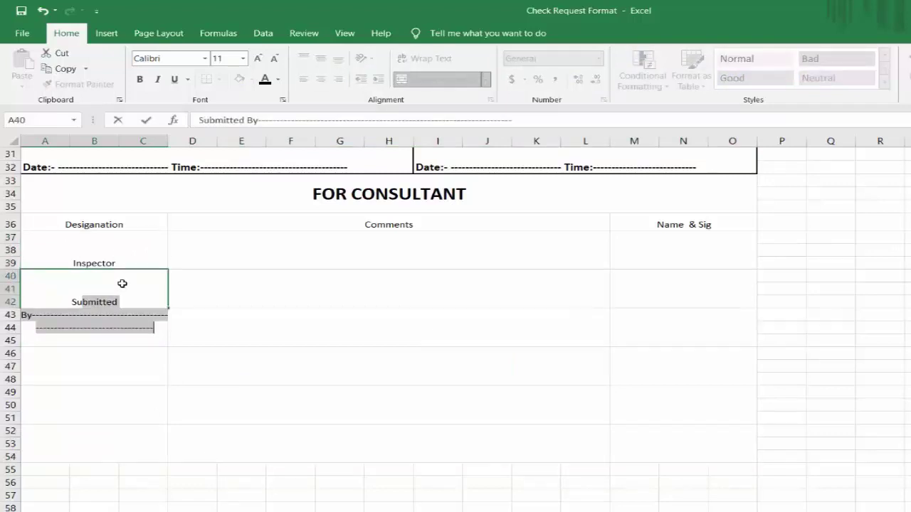
pyautogui.write('rveyoe')
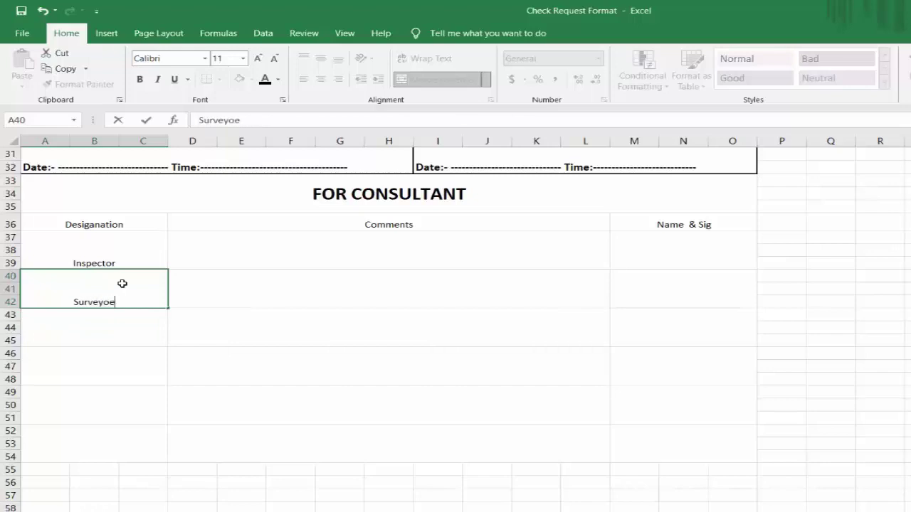
pyautogui.press('Return')
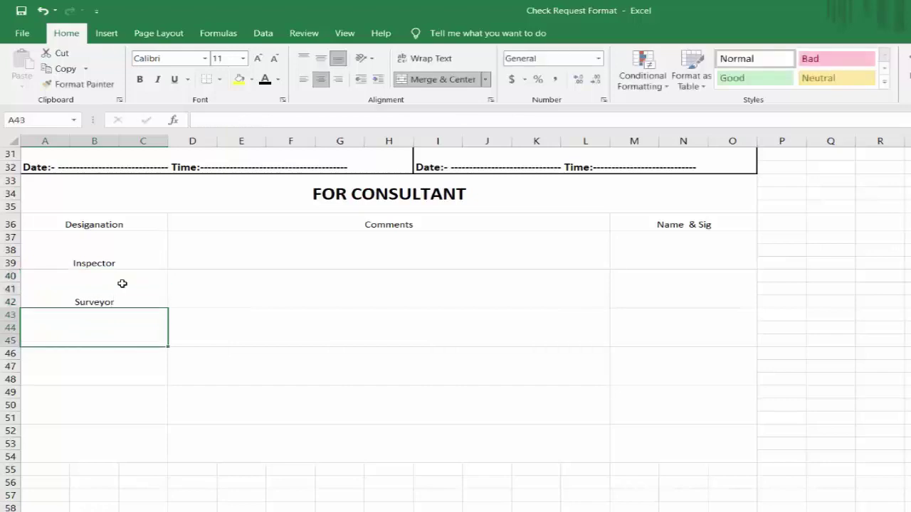
# - Enter "Lab. Tech" in A43, "Material Engineer" in A46 and "ARE" in A49 as the remaining designations
pyautogui.write('Lab. Tech')
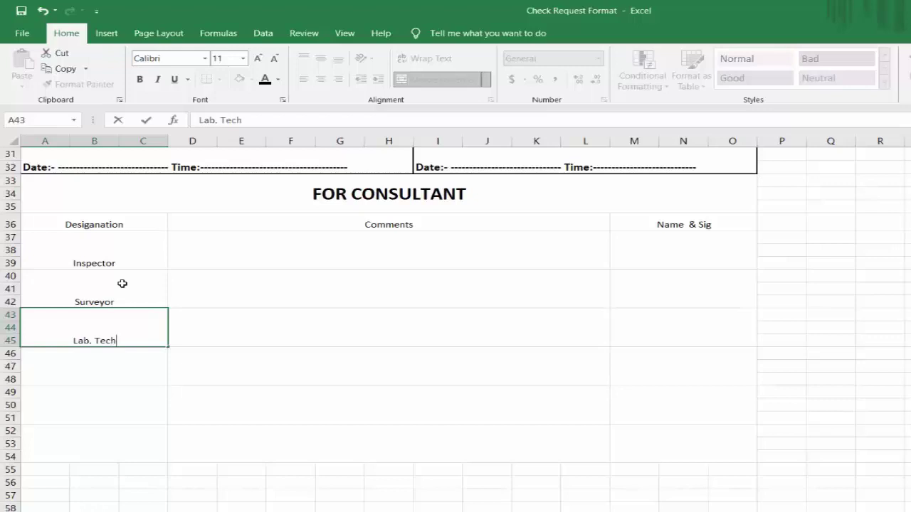
pyautogui.press('Return')
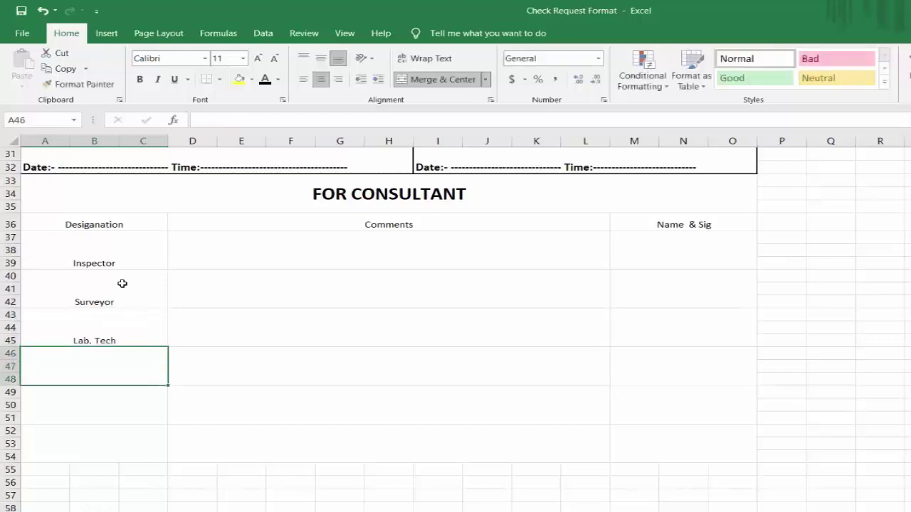
pyautogui.write('Material Engineer')
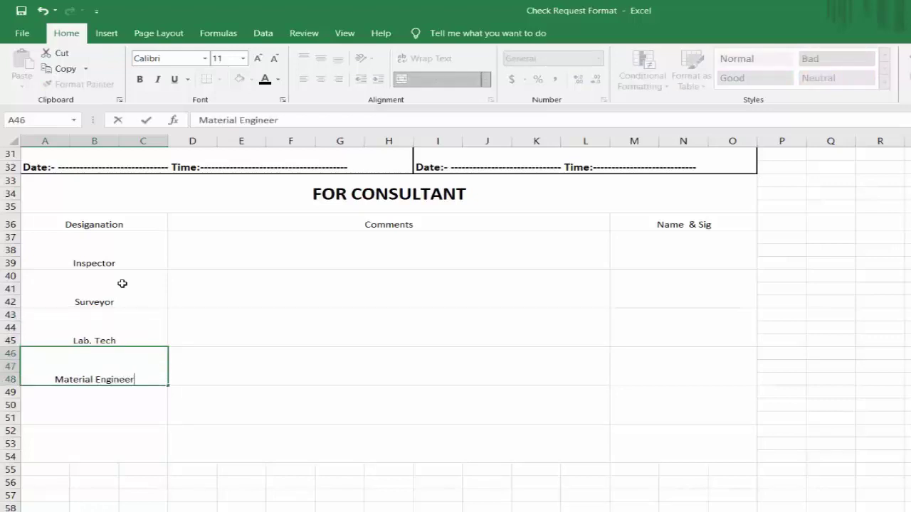
pyautogui.press('Return')
pyautogui.write('ARE')
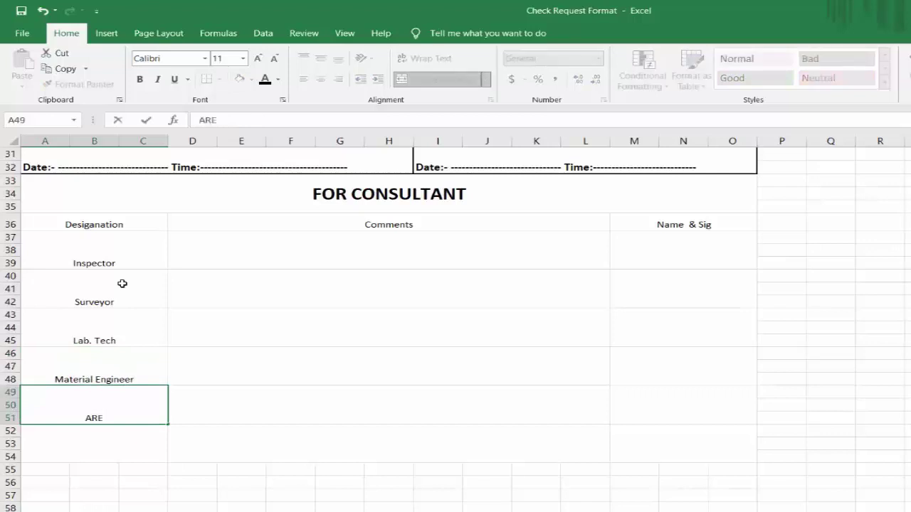
pyautogui.click(363, 503)
# - Make the table text in A36:O51 bold, size 14 and left-aligned
pyautogui.moveTo(102, 220); pyautogui.dragTo(634, 390)
pyautogui.click(139, 79)
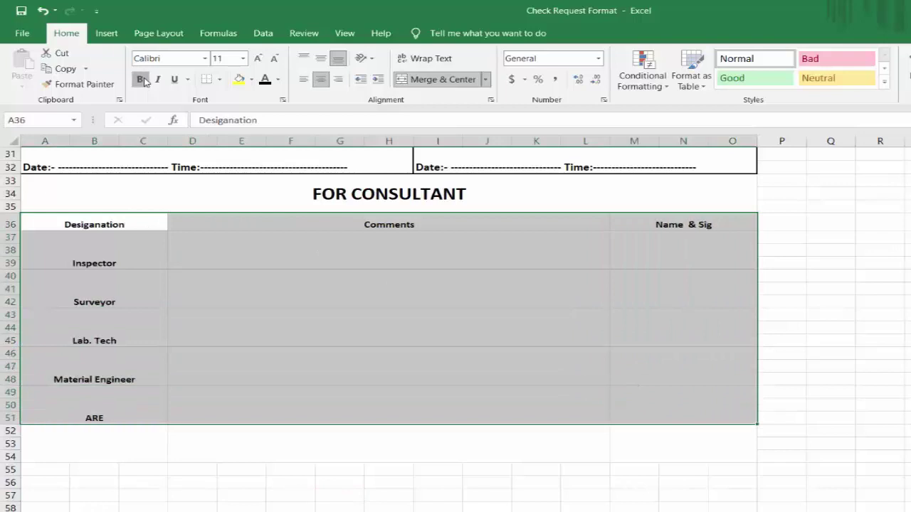
pyautogui.click(258, 58)
pyautogui.click(258, 57)
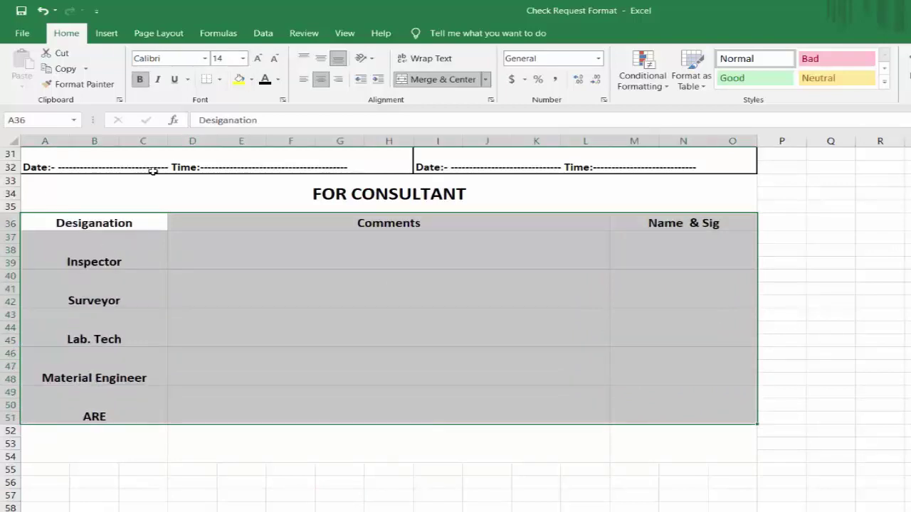
pyautogui.click(304, 80)
# - Center the "Desiganation", "Comments" and "Name & Sig" headings horizontally and middle-align the first one vertically
pyautogui.click(111, 220)
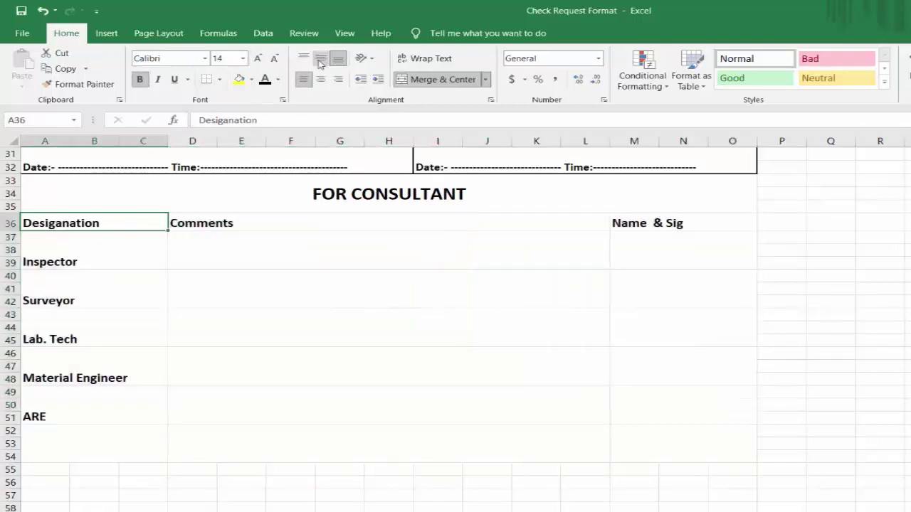
pyautogui.click(321, 58)
pyautogui.click(323, 80)
pyautogui.click(197, 221)
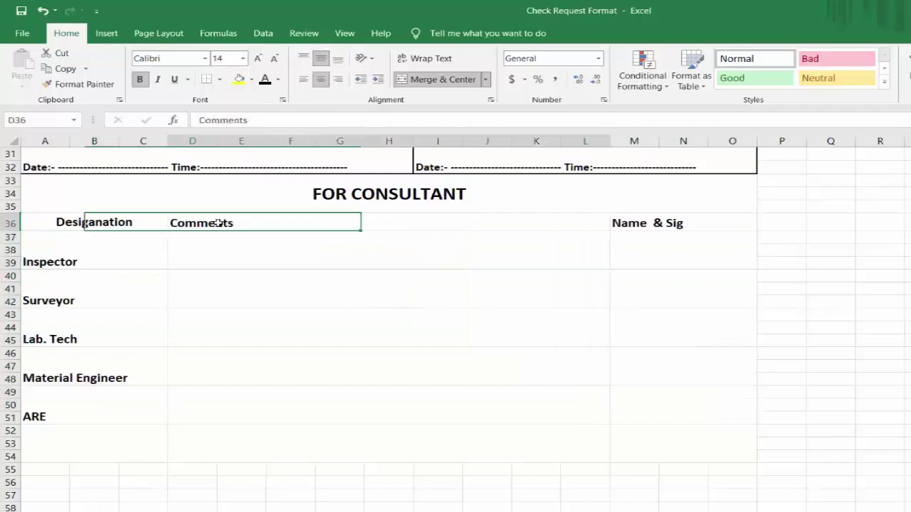
pyautogui.click(321, 79)
pyautogui.click(651, 221)
pyautogui.click(321, 79)
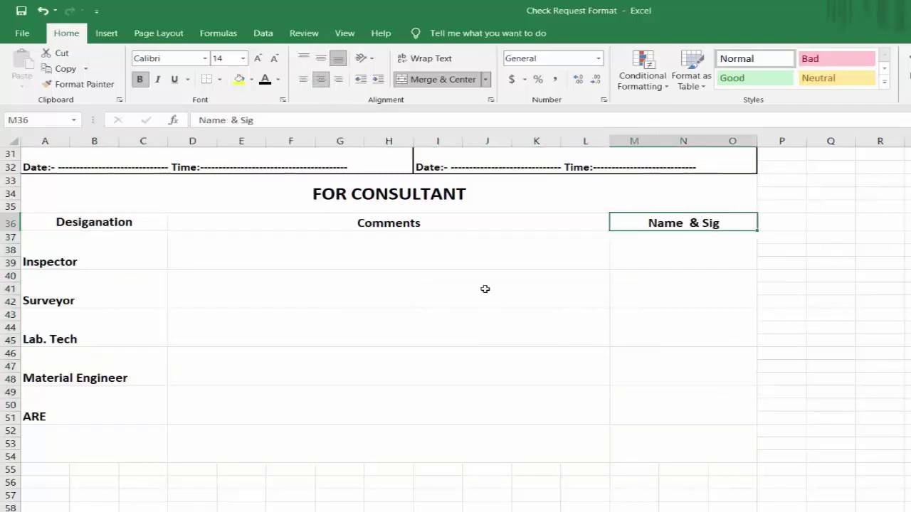
pyautogui.click(484, 289)
# - Apply outline and inside borders in the solid black line style to the whole table range A36:O54
pyautogui.moveTo(128, 227); pyautogui.dragTo(733, 456)
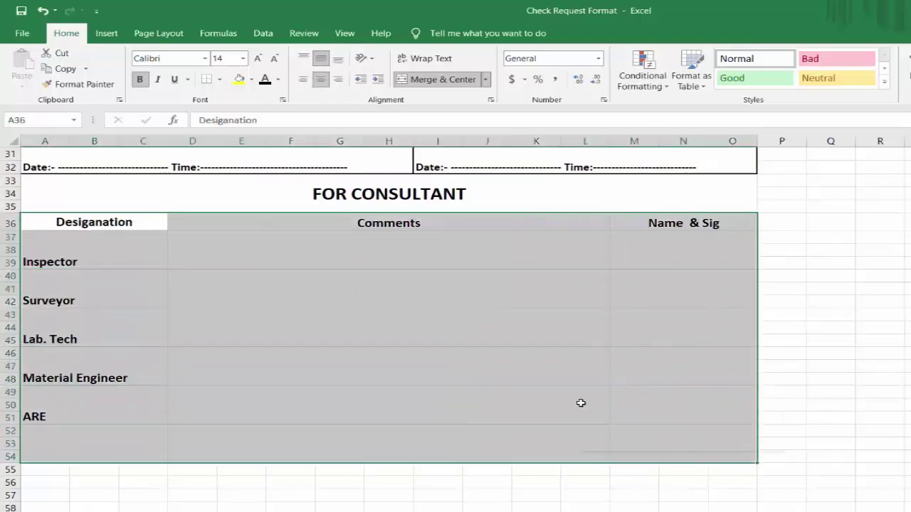
pyautogui.rightClick(579, 403)
pyautogui.click(610, 346)
pyautogui.click(558, 288)
pyautogui.click(703, 239)
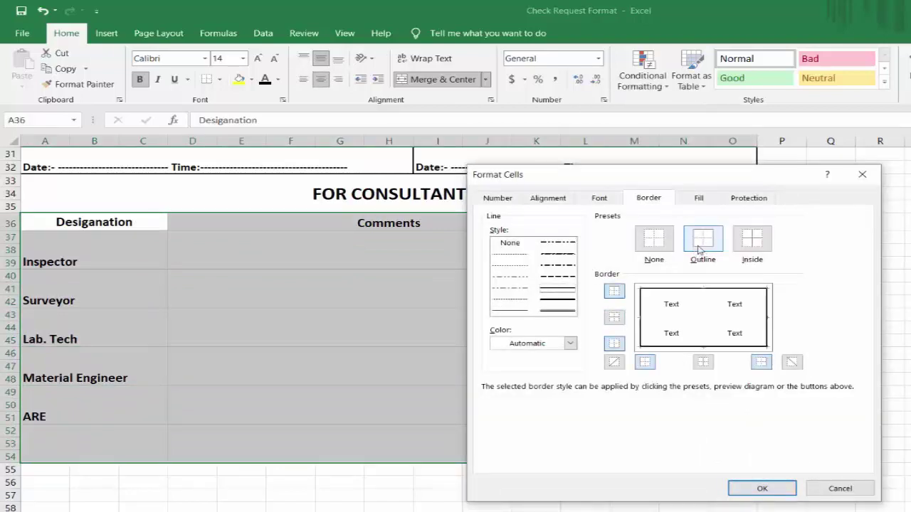
pyautogui.click(752, 240)
pyautogui.click(762, 489)
pyautogui.click(867, 325)
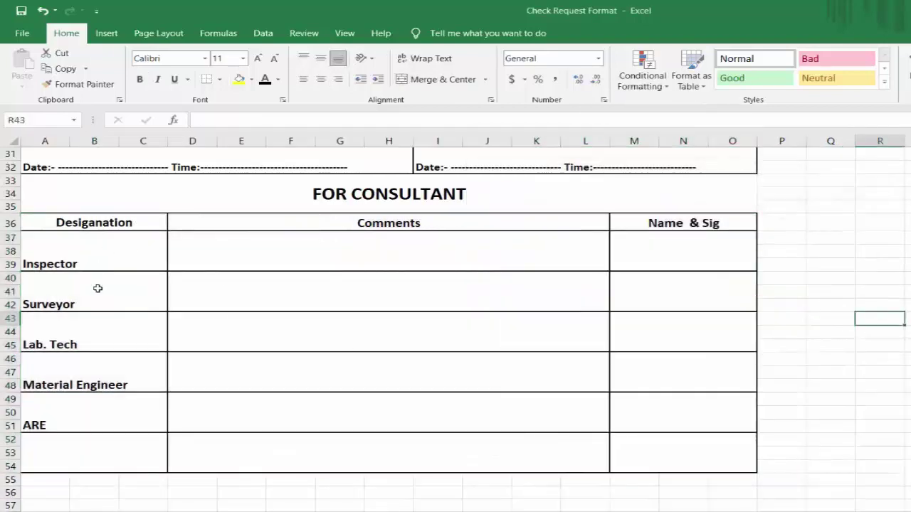
# - Remove the empty bordered rows below the ARE block at the end of the comments table
pyautogui.scroll(-1, 141, 285)
pyautogui.moveTo(10, 423); pyautogui.dragTo(10, 403)
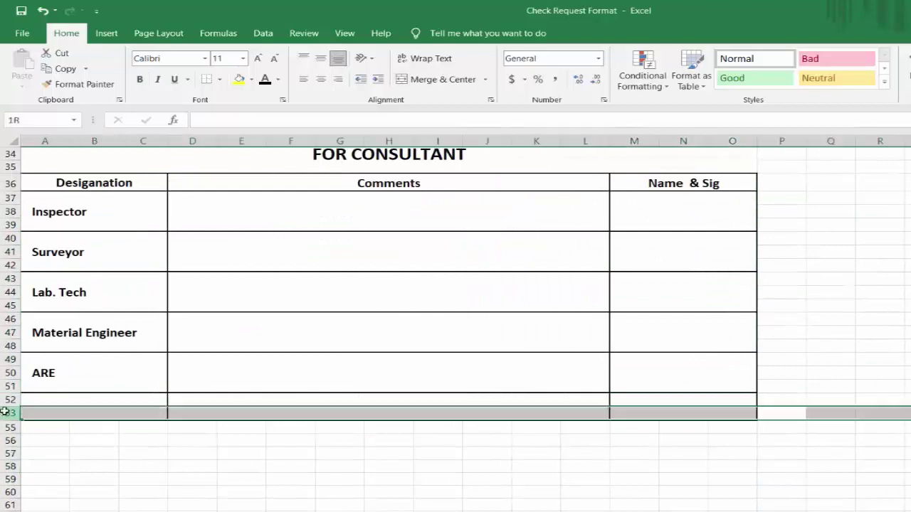
pyautogui.rightClick(16, 411)
pyautogui.click(40, 378)
pyautogui.click(278, 463)
pyautogui.scroll(1, 636, 444)
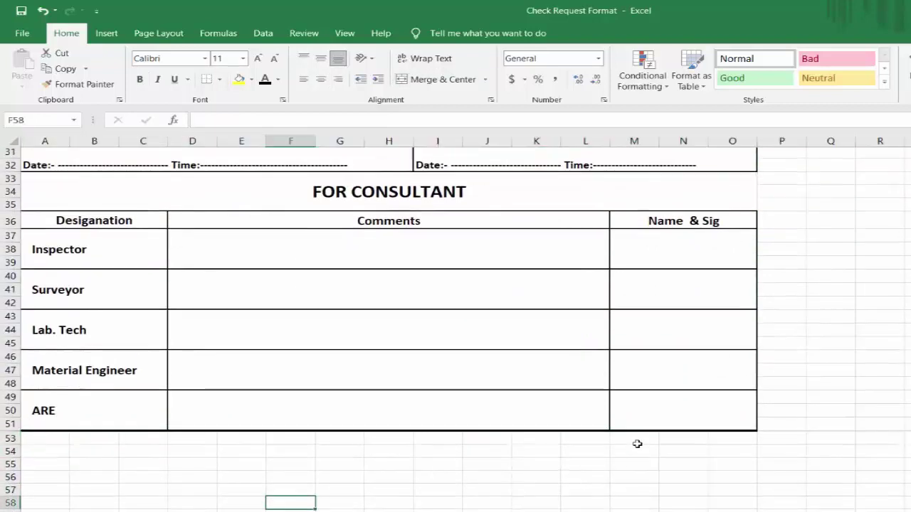
# - Merge and center A53:C55 and D53:G55, then copy the latter's format to H53:K55 and L53:O55
pyautogui.scroll(-1, 581, 347)
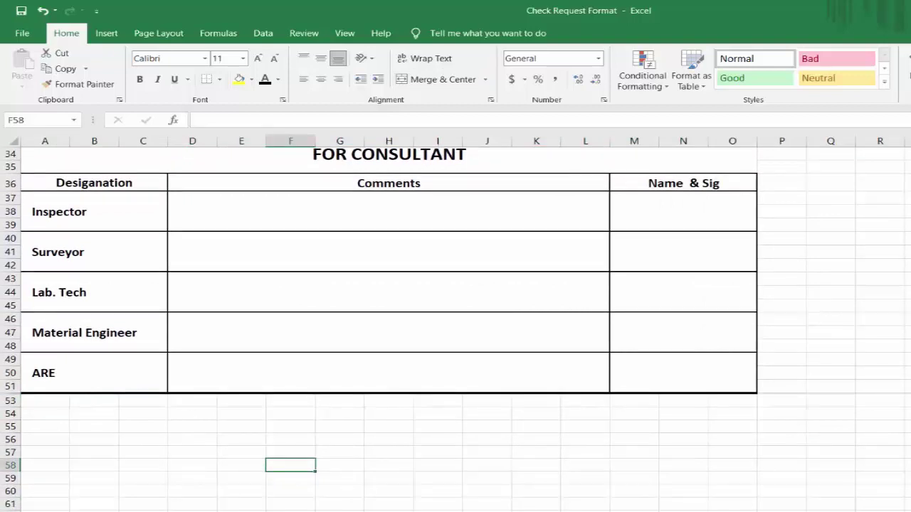
pyautogui.moveTo(43, 400); pyautogui.dragTo(123, 416)
pyautogui.click(441, 79)
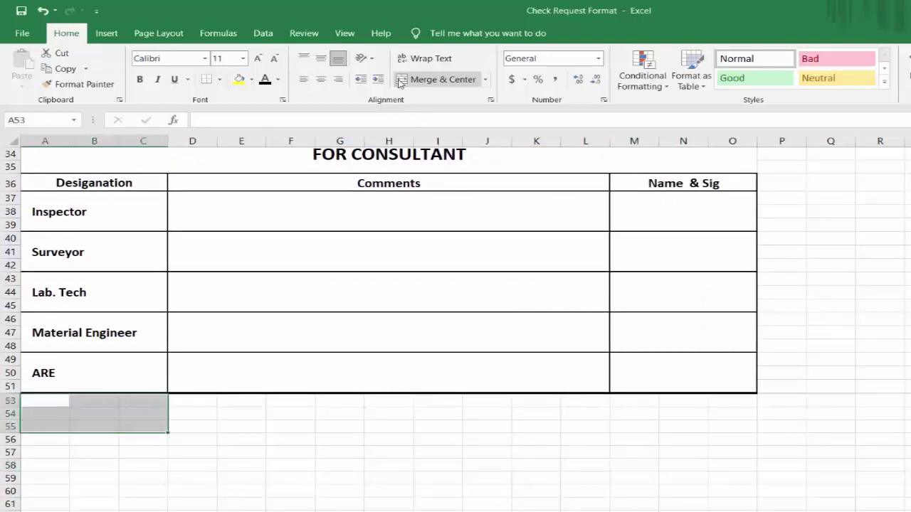
pyautogui.moveTo(190, 398); pyautogui.dragTo(328, 423)
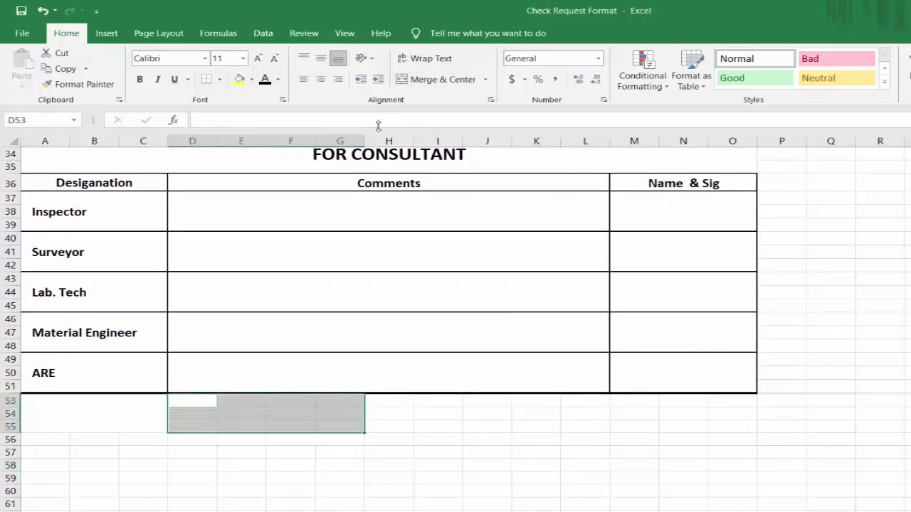
pyautogui.click(441, 79)
pyautogui.click(79, 84)
pyautogui.moveTo(383, 403); pyautogui.dragTo(382, 402)
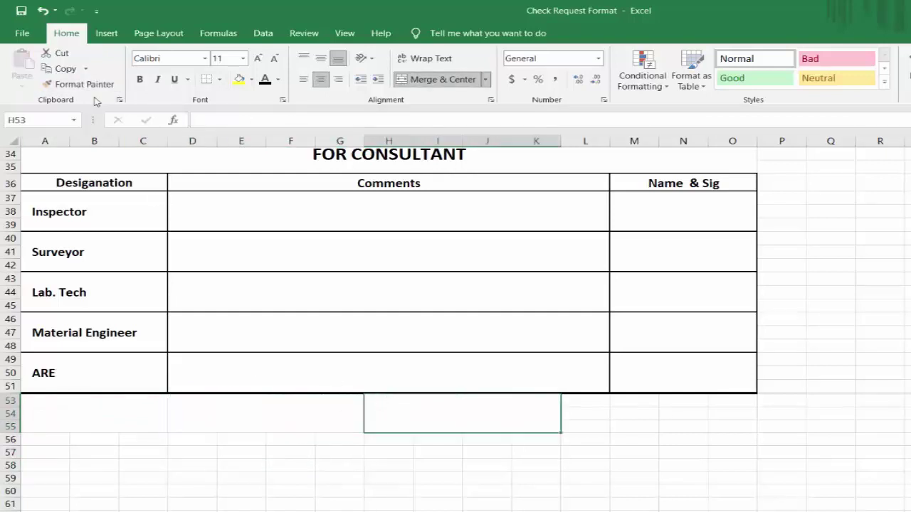
pyautogui.click(78, 84)
pyautogui.click(605, 404)
# - Enter "Check Reqest Status" in merged cell A53 and "Approved" in D53
pyautogui.click(115, 421)
pyautogui.press('Right')
pyautogui.press('Right')
pyautogui.press('Right')
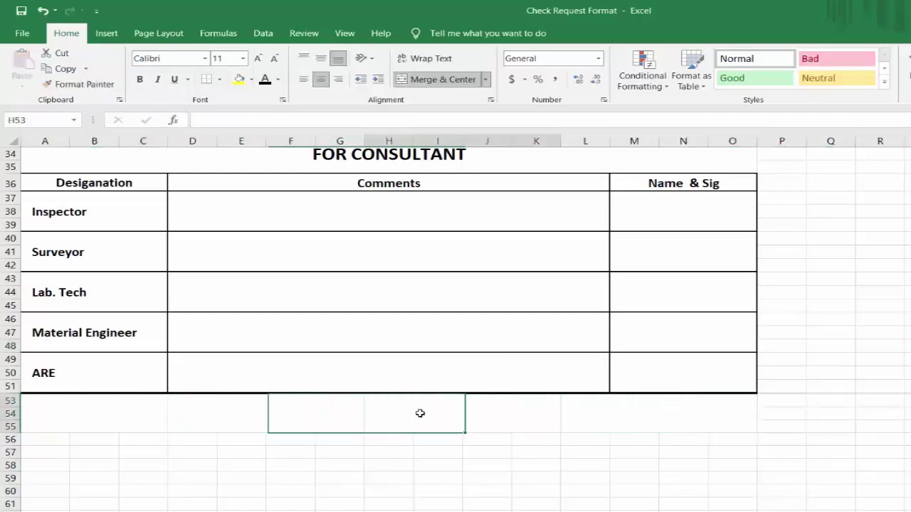
pyautogui.press('Left')
pyautogui.press('Left')
pyautogui.press('Left')
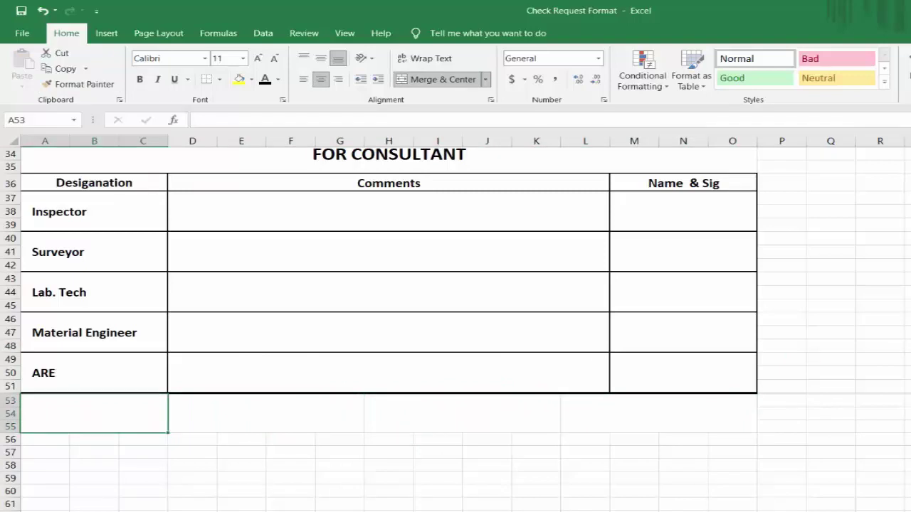
pyautogui.write('Check Req')
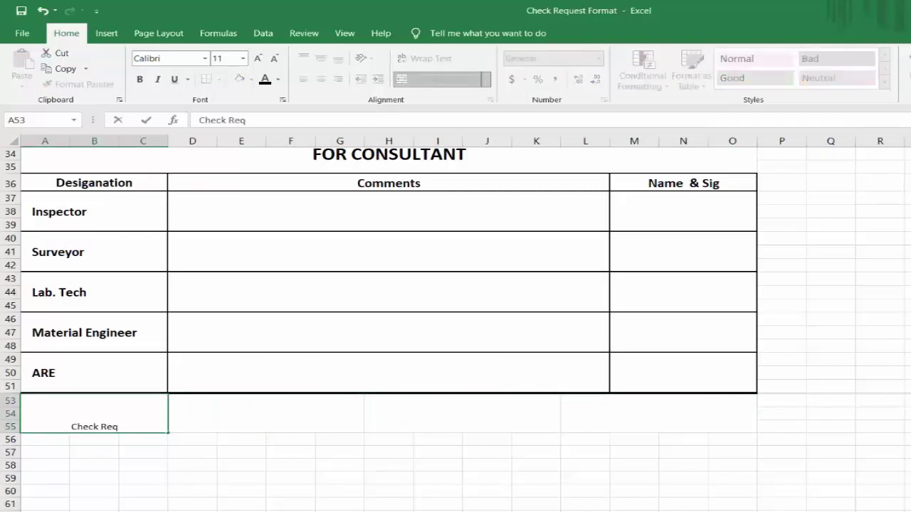
pyautogui.write('est Status')
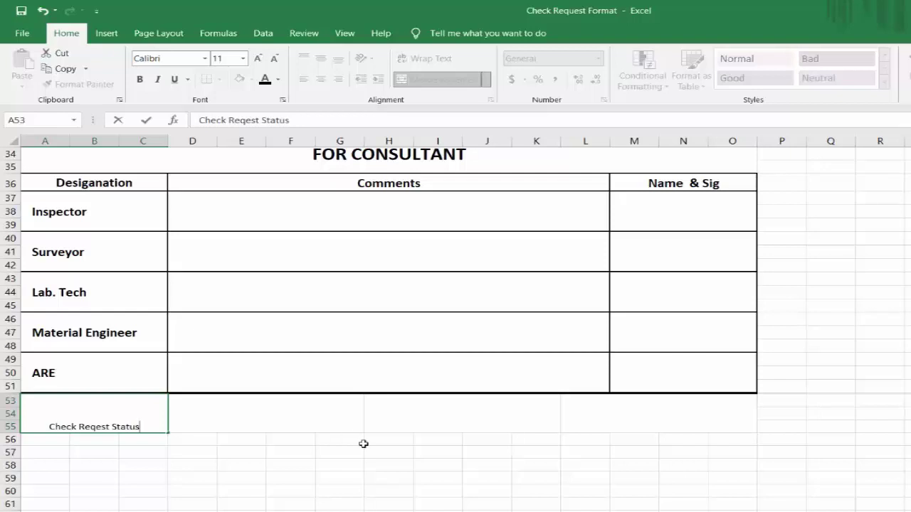
pyautogui.click(199, 415)
pyautogui.write('Approved')
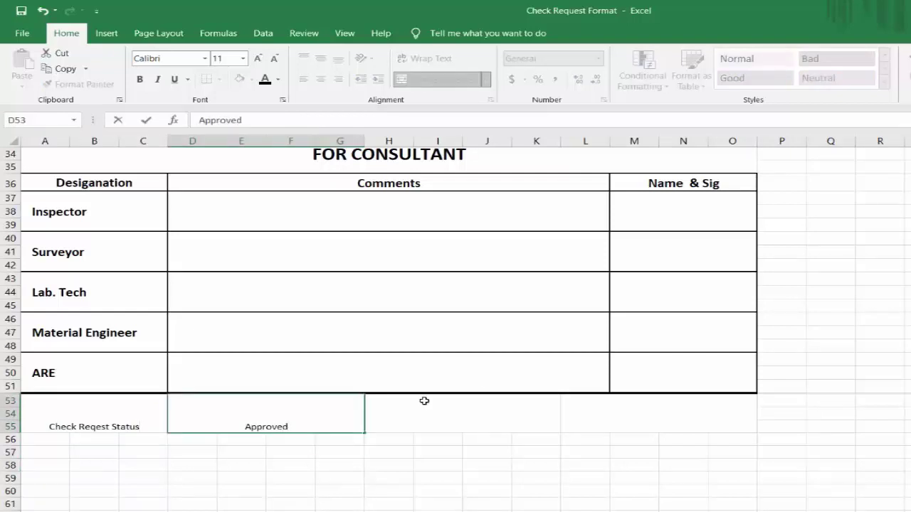
# - Enter "Approved as Noted" in merged cell H53 and "Not Approved" in L53
pyautogui.click(455, 420)
pyautogui.doubleClick(456, 420)
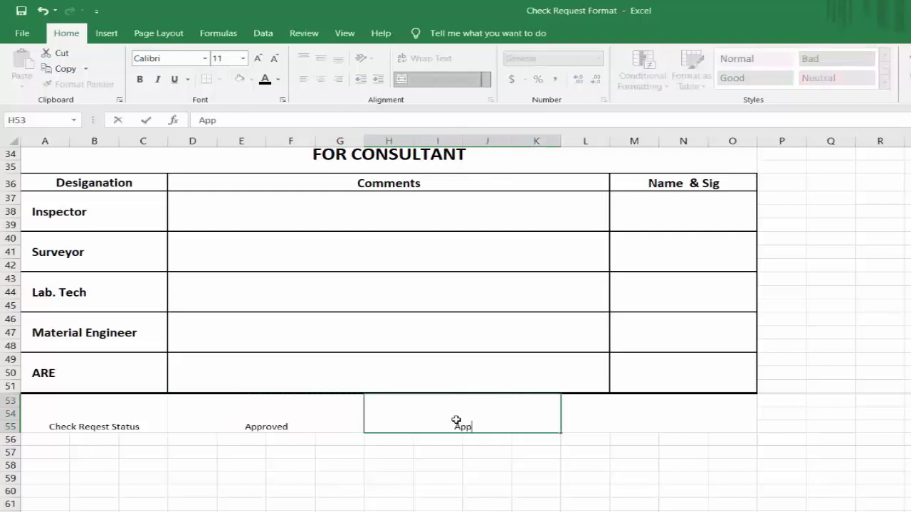
pyautogui.write('Approved as ')
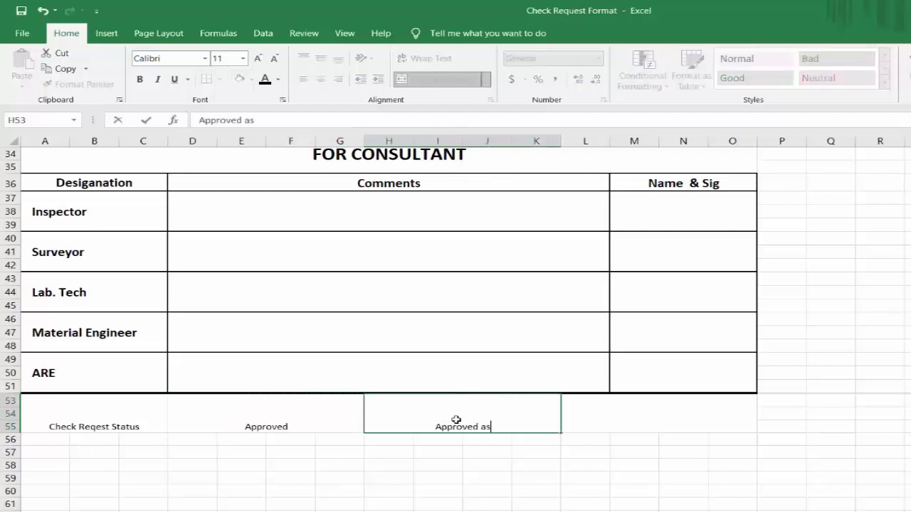
pyautogui.write('Not')
pyautogui.write('ed')
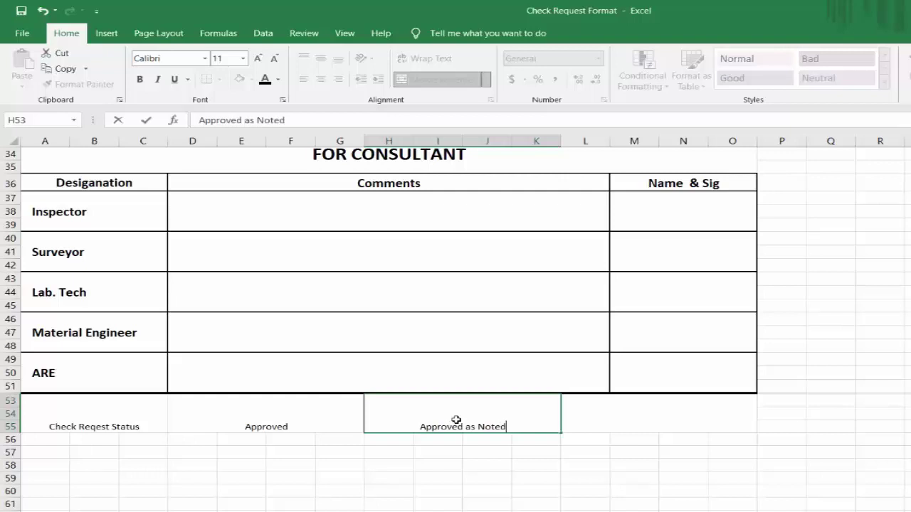
pyautogui.click(651, 419)
pyautogui.write('Not')
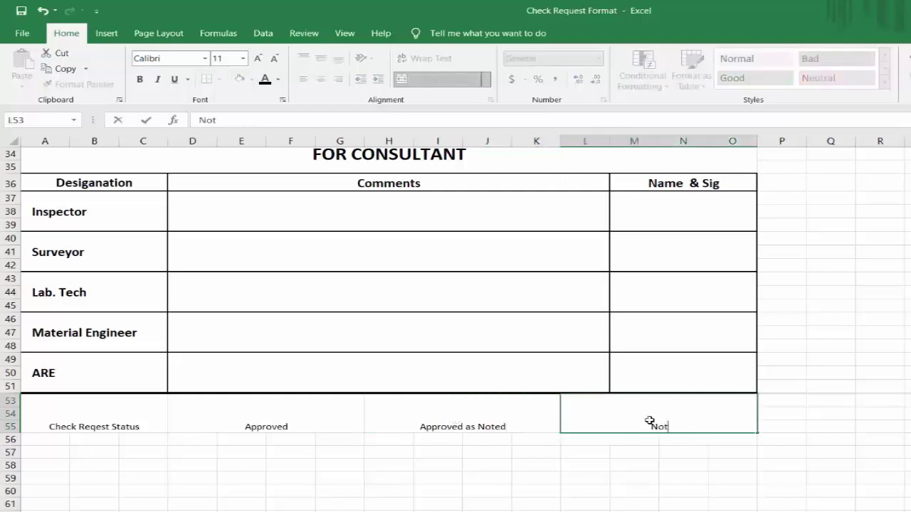
pyautogui.write(' Approved')
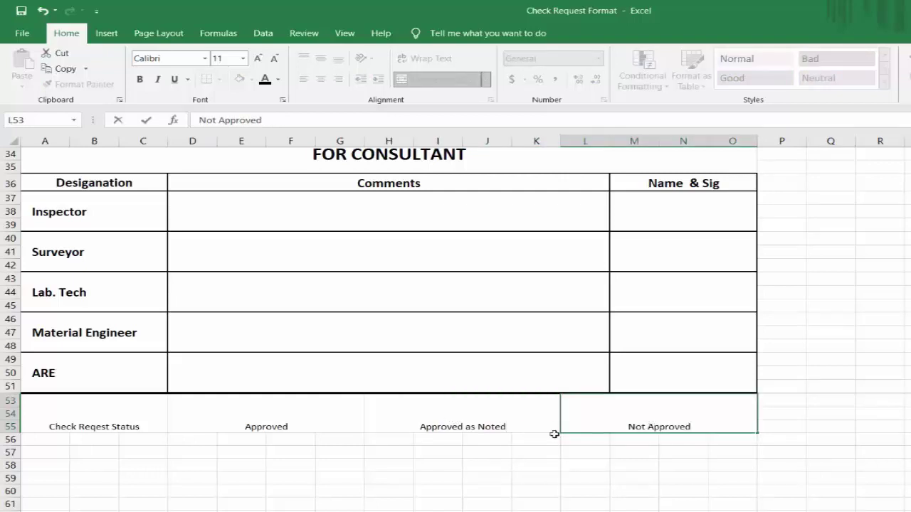
pyautogui.click(541, 451)
# - Format the "Check Reqest Status" label in A53 as bold, size 14 and vertically middle-aligned
pyautogui.moveTo(106, 415); pyautogui.dragTo(606, 405)
pyautogui.click(130, 413)
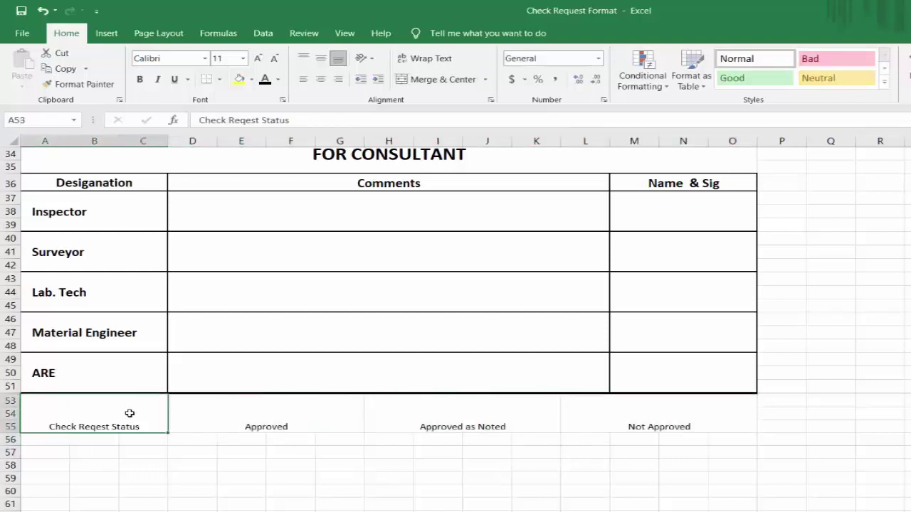
pyautogui.click(139, 79)
pyautogui.click(258, 58)
pyautogui.click(257, 58)
pyautogui.click(319, 60)
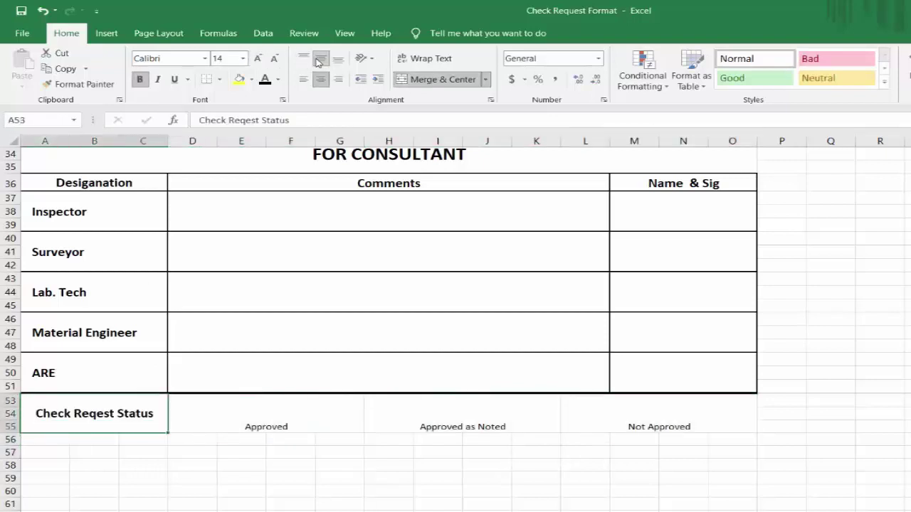
# - Format the "Approved" label in D53 as right-aligned, size 14 and bold
pyautogui.click(247, 415)
pyautogui.click(338, 79)
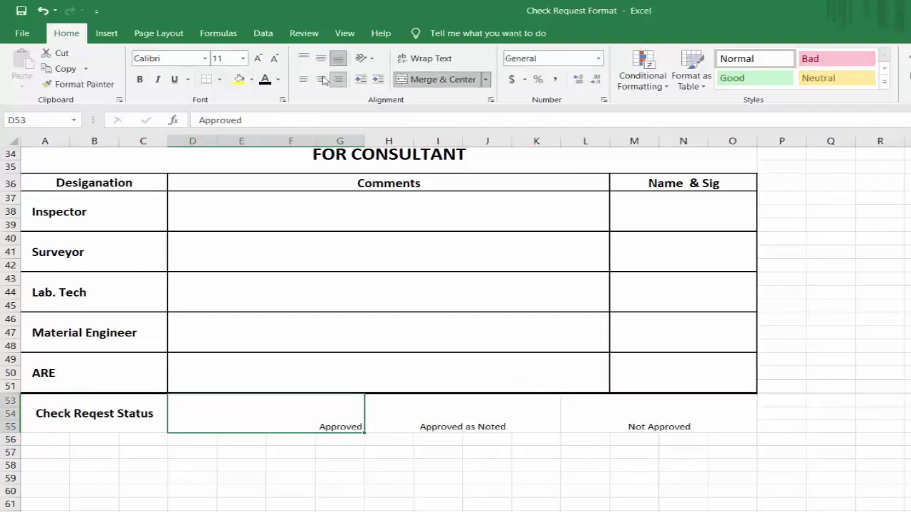
pyautogui.click(258, 58)
pyautogui.click(257, 58)
pyautogui.click(140, 79)
# - Format the "Approved as Noted" label in H53 as right-aligned, bold and size 14
pyautogui.click(447, 423)
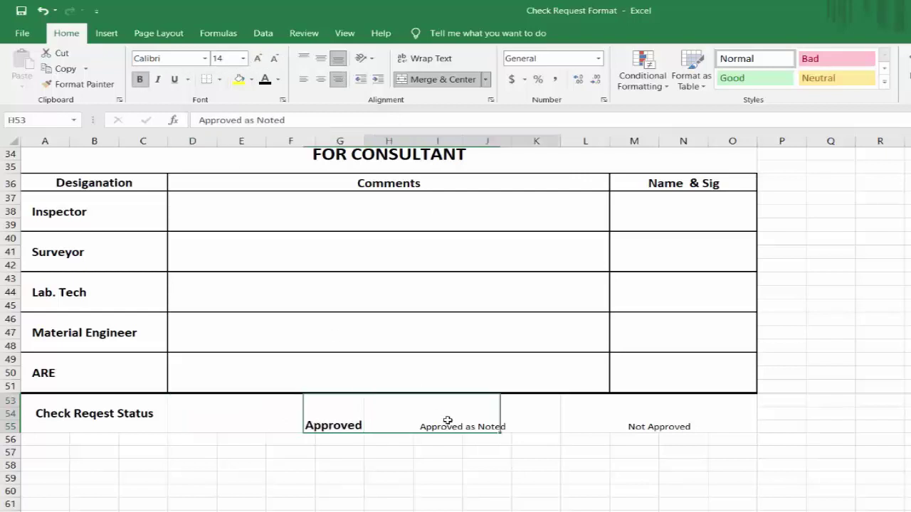
pyautogui.click(338, 79)
pyautogui.click(140, 79)
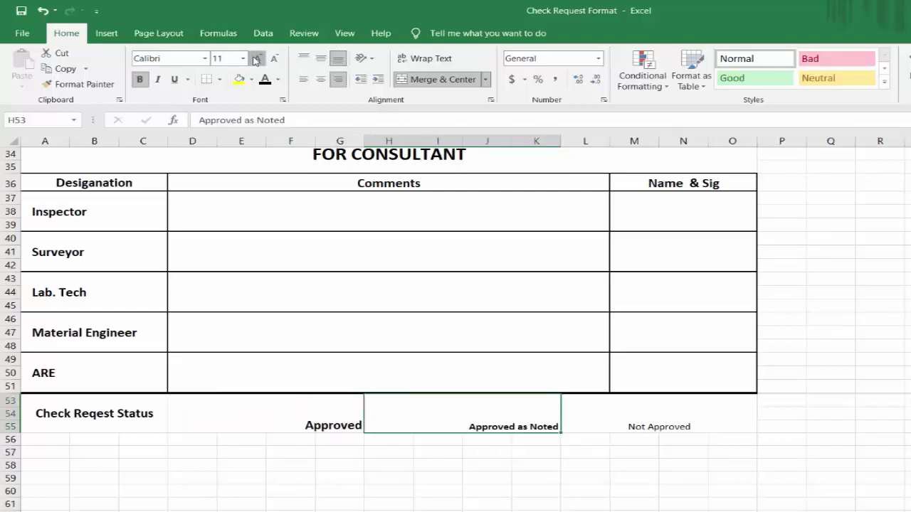
pyautogui.click(258, 58)
pyautogui.click(257, 58)
# - Format the "Not Approved" label in L53 as right-aligned, size 14 and bold
pyautogui.click(673, 403)
pyautogui.click(338, 79)
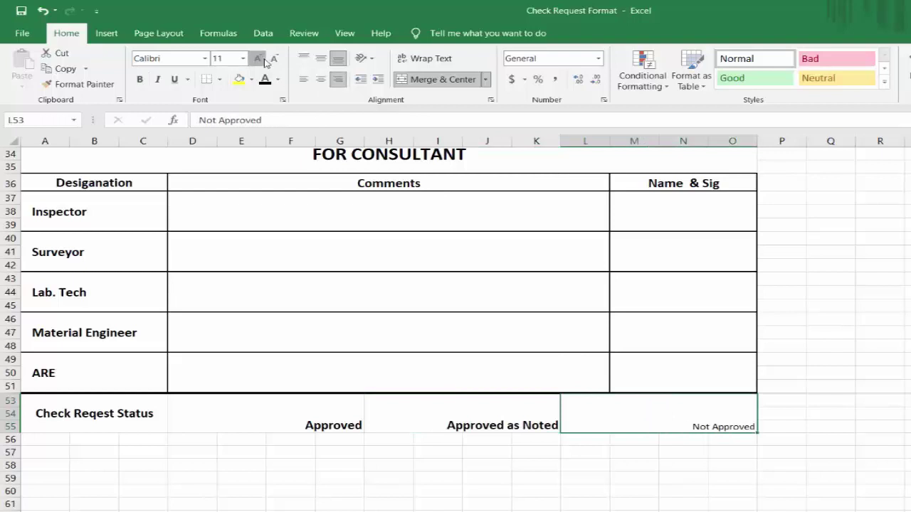
pyautogui.click(258, 57)
pyautogui.click(258, 58)
pyautogui.click(139, 79)
# - Middle-align the three approval status labels in D53:O55 vertically
pyautogui.moveTo(235, 411); pyautogui.dragTo(690, 415)
pyautogui.click(322, 60)
pyautogui.click(500, 475)
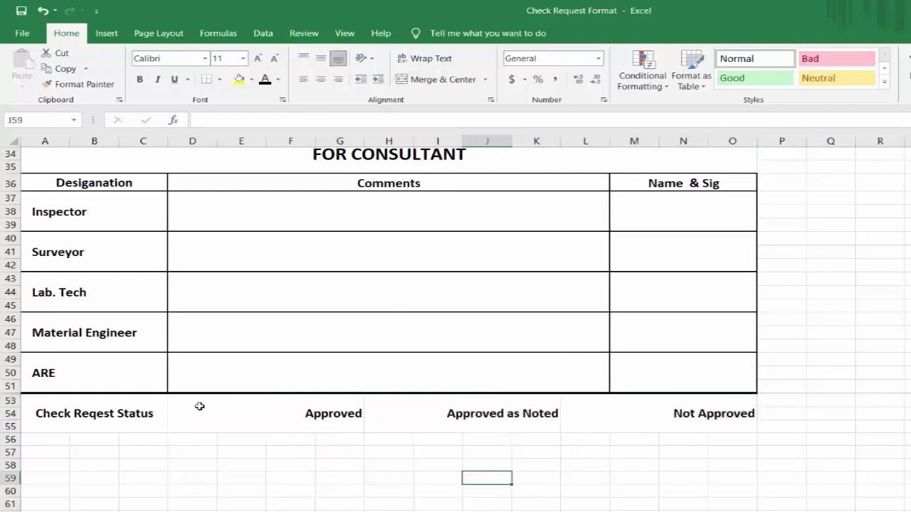
# - Draw a rectangle in front of the "Approved" label in rows 53 to 55 and give it the black-outlined, unfilled-looking shape style
pyautogui.click(107, 33)
pyautogui.click(223, 53)
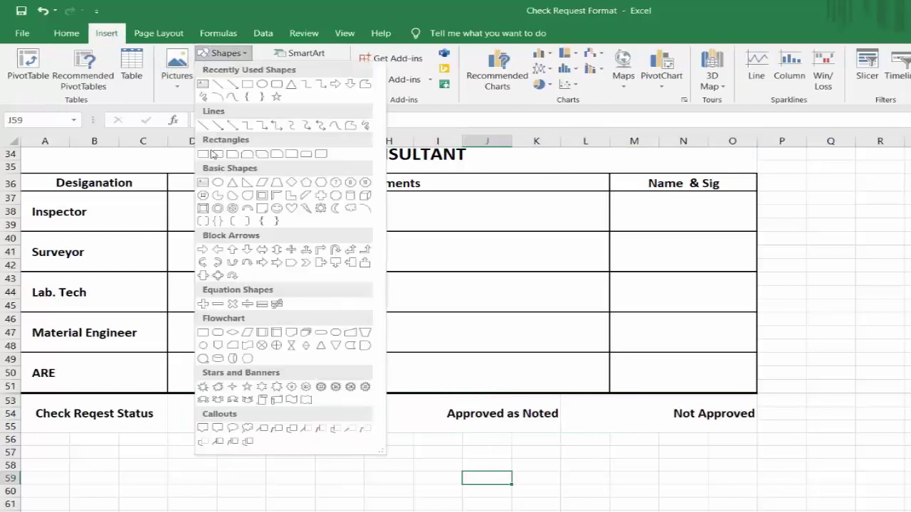
pyautogui.click(212, 155)
pyautogui.moveTo(188, 404); pyautogui.dragTo(275, 426)
pyautogui.click(503, 82)
pyautogui.click(216, 98)
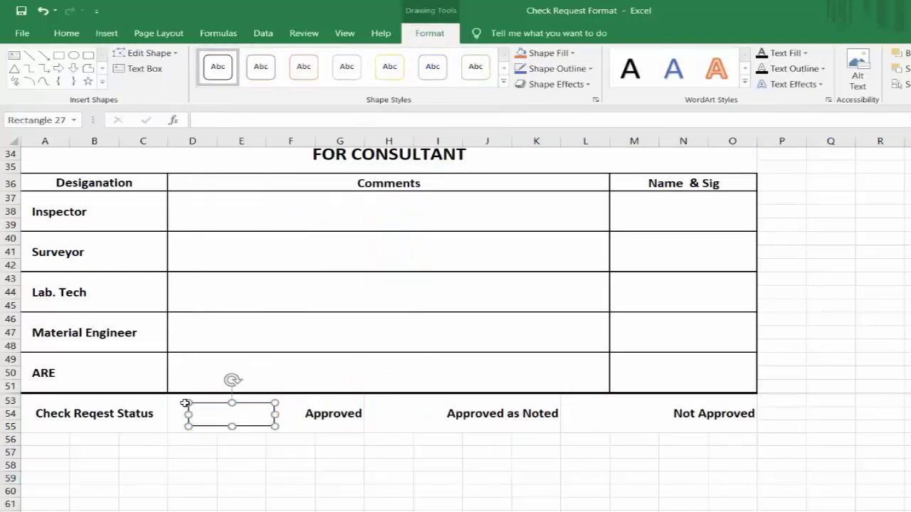
# - Copy the status rectangle and paste it in front of the "Approved as Noted" and "Not Approved" labels
pyautogui.rightClick(255, 412)
pyautogui.click(285, 164)
pyautogui.click(403, 410)
pyautogui.rightClick(402, 411)
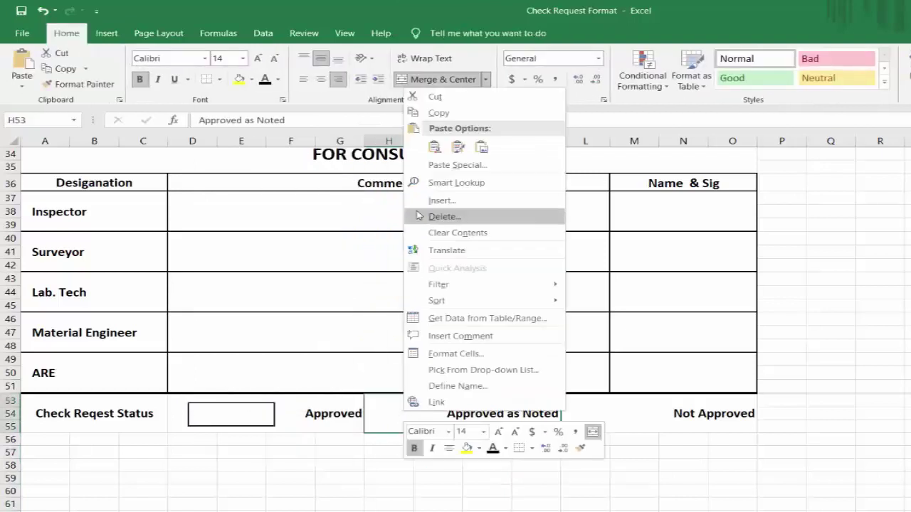
pyautogui.click(437, 152)
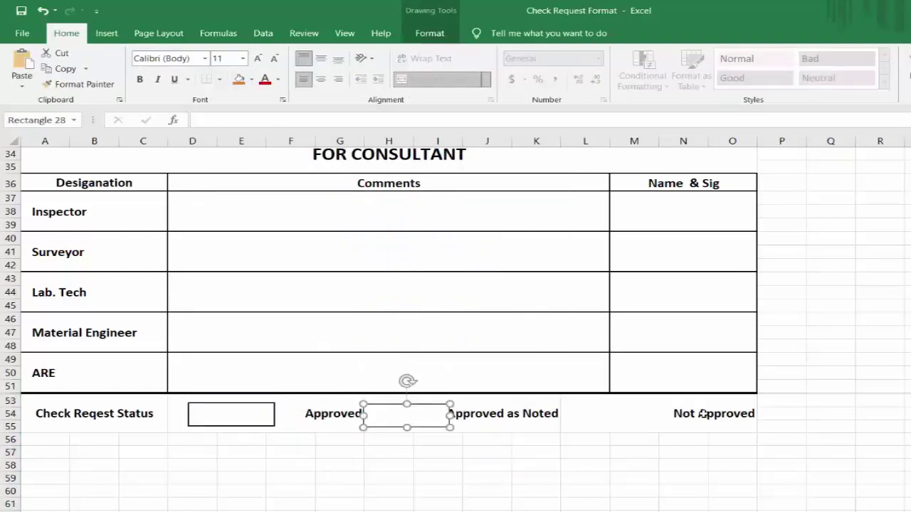
pyautogui.click(593, 417)
pyautogui.rightClick(593, 417)
pyautogui.click(604, 151)
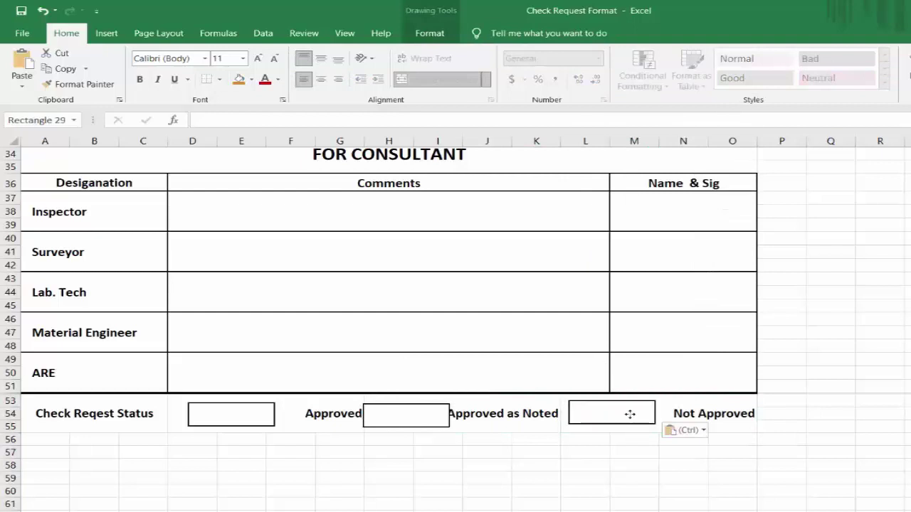
# - Narrow the middle rectangle so it fits between the "Approved" and "Approved as Noted" labels
pyautogui.click(386, 419)
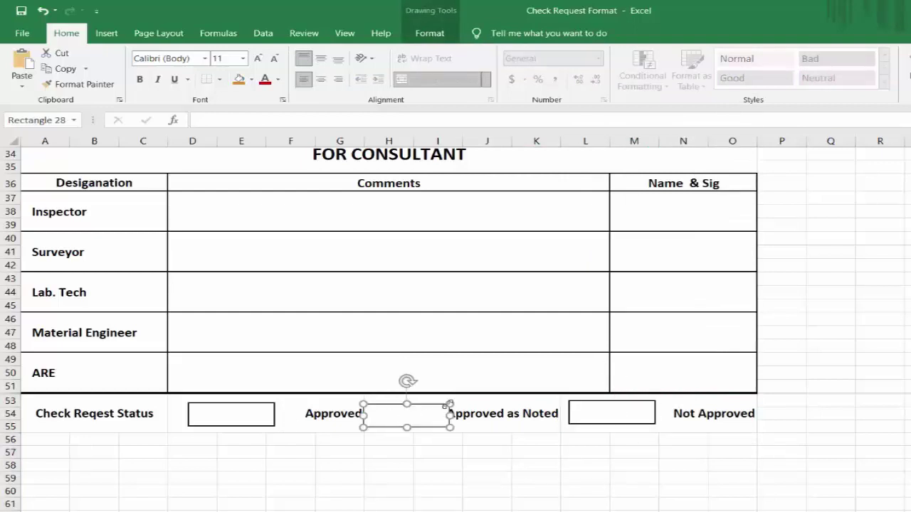
pyautogui.moveTo(449, 405); pyautogui.dragTo(446, 403)
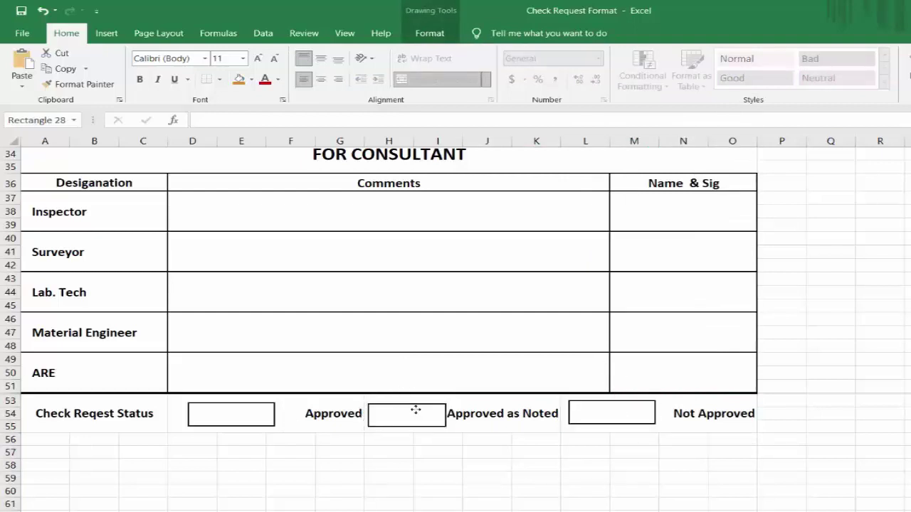
pyautogui.click(450, 476)
pyautogui.click(437, 405)
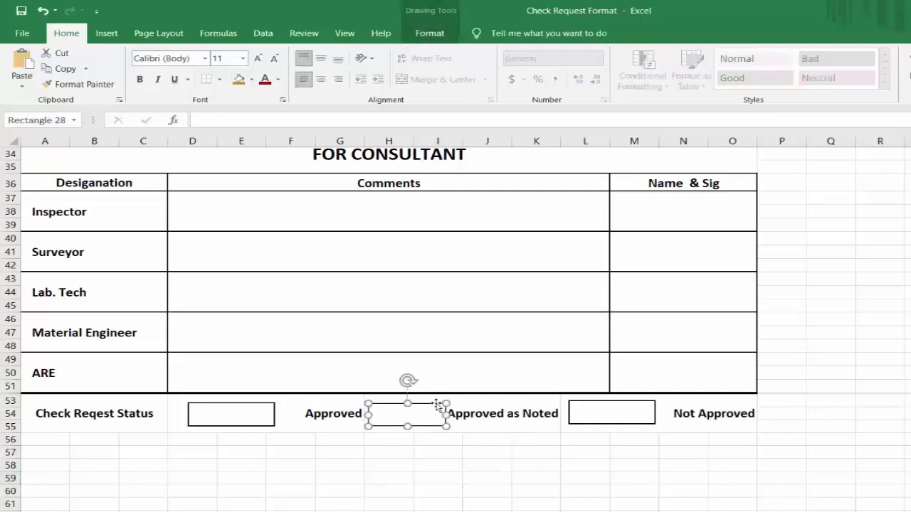
pyautogui.click(442, 477)
pyautogui.scroll(-1, 144, 415)
pyautogui.click(192, 421)
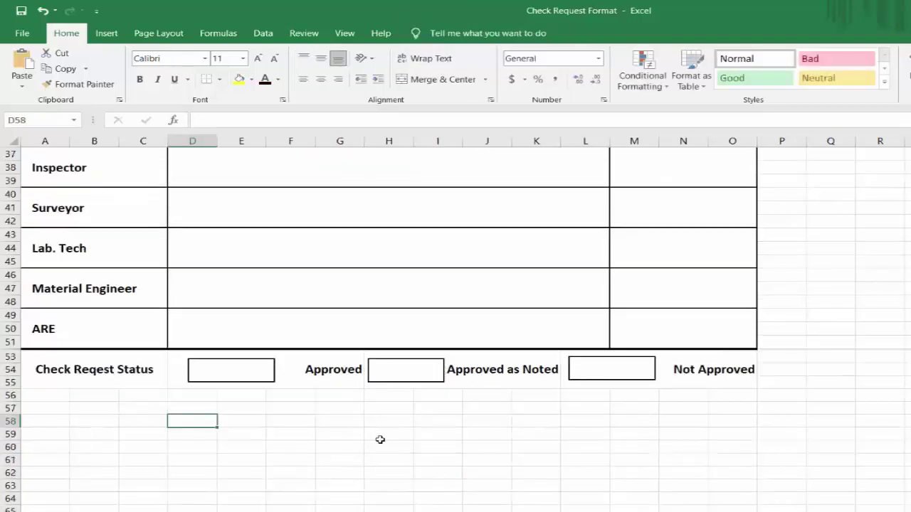
# - Add left, bottom and right borders around the Check Reqest Status row A53:O55
pyautogui.scroll(1, 87, 425)
pyautogui.moveTo(87, 425); pyautogui.dragTo(743, 415)
pyautogui.rightClick(740, 416)
pyautogui.click(783, 356)
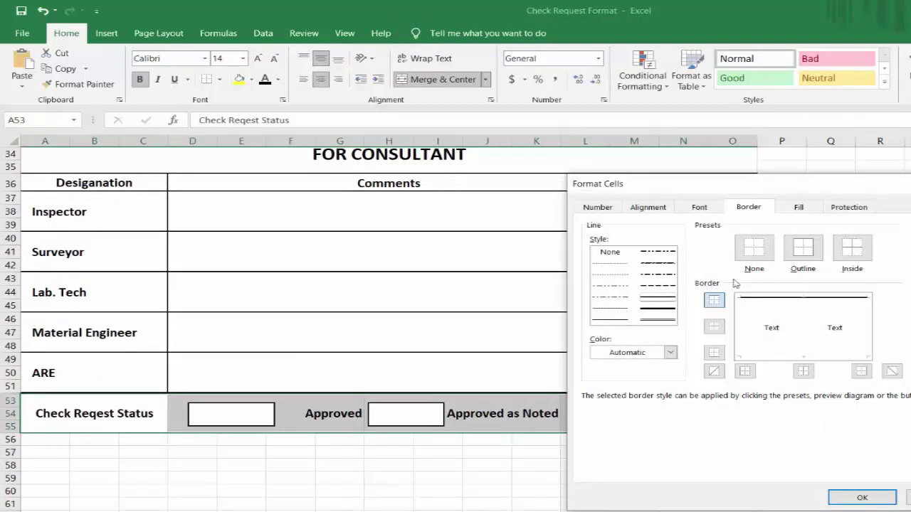
pyautogui.click(740, 335)
pyautogui.click(790, 356)
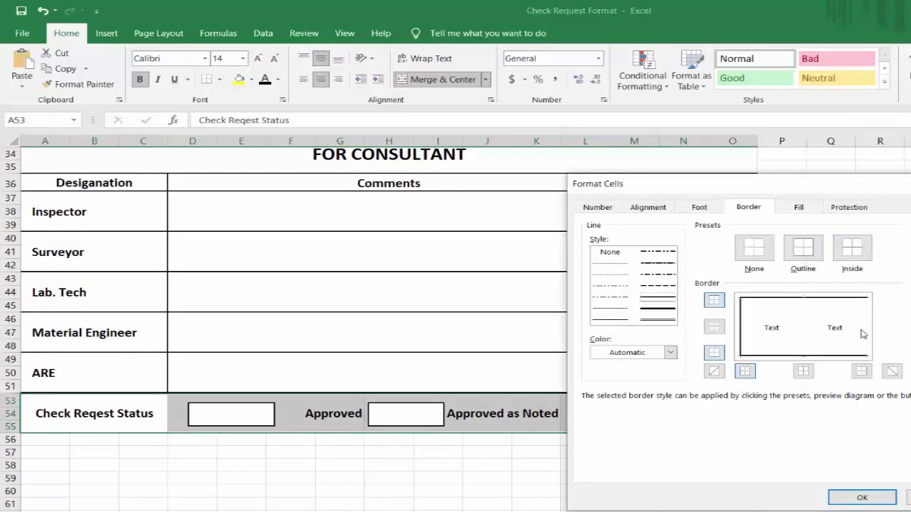
pyautogui.click(865, 334)
pyautogui.click(862, 497)
pyautogui.click(700, 477)
pyautogui.scroll(-1, 541, 447)
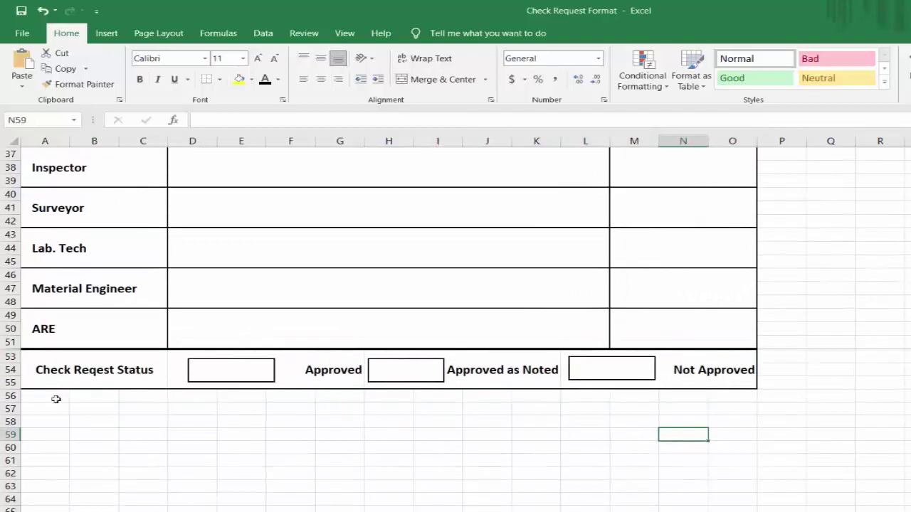
# - Merge A56:O58 and enter the label "Engineer's Representative's Comments:-"
pyautogui.moveTo(55, 399); pyautogui.dragTo(740, 418)
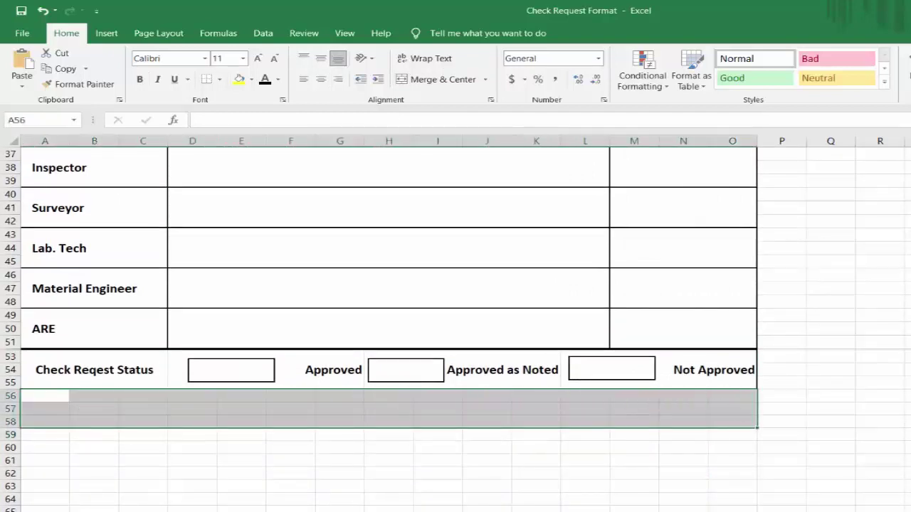
pyautogui.click(435, 79)
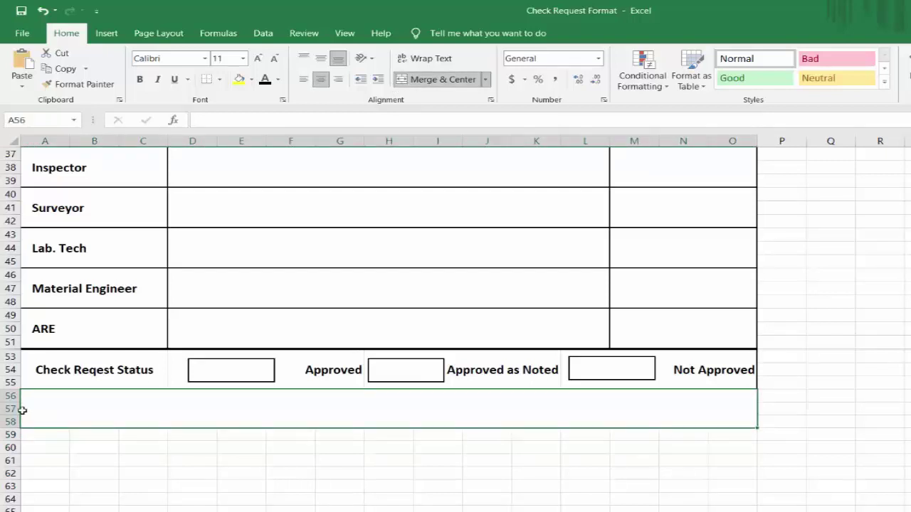
pyautogui.write('Engine')
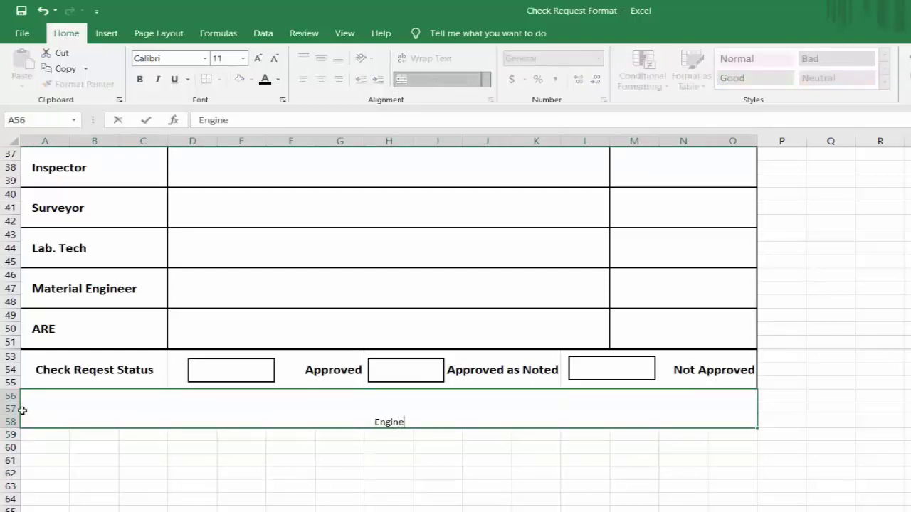
pyautogui.write("er's Re")
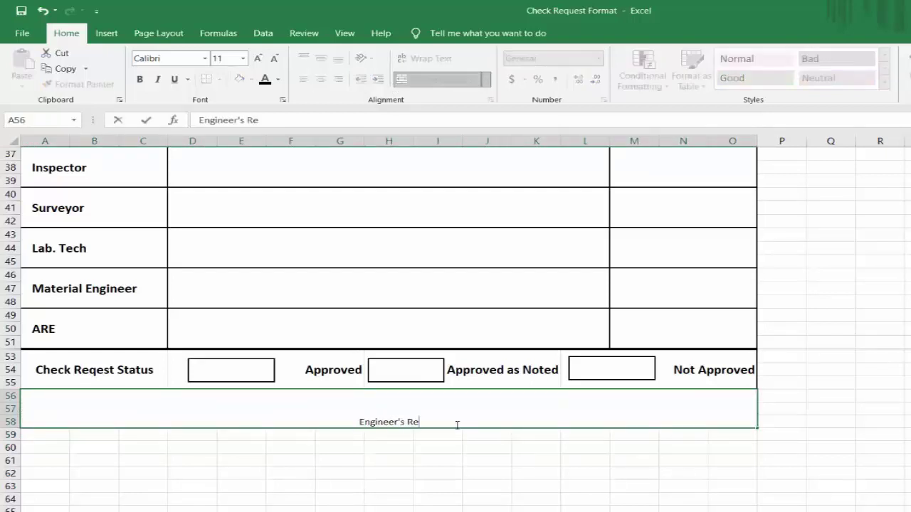
pyautogui.write('pres')
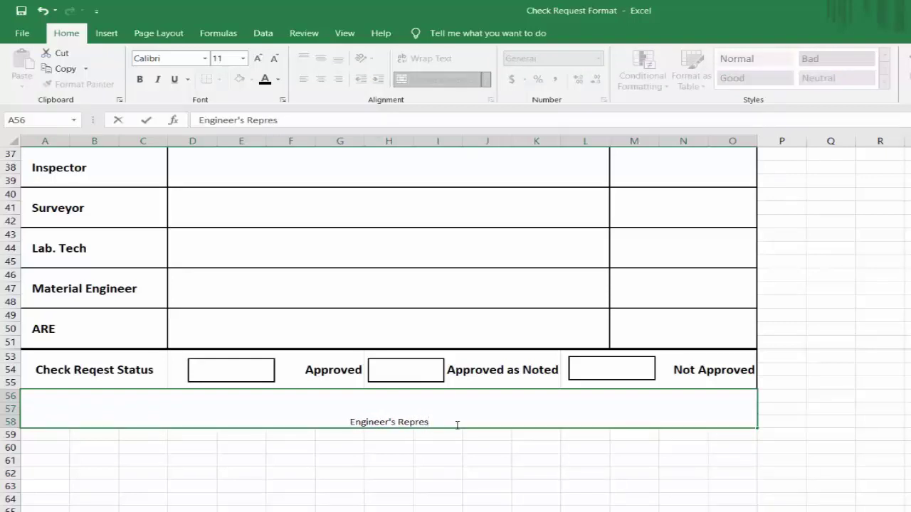
pyautogui.write('ent')
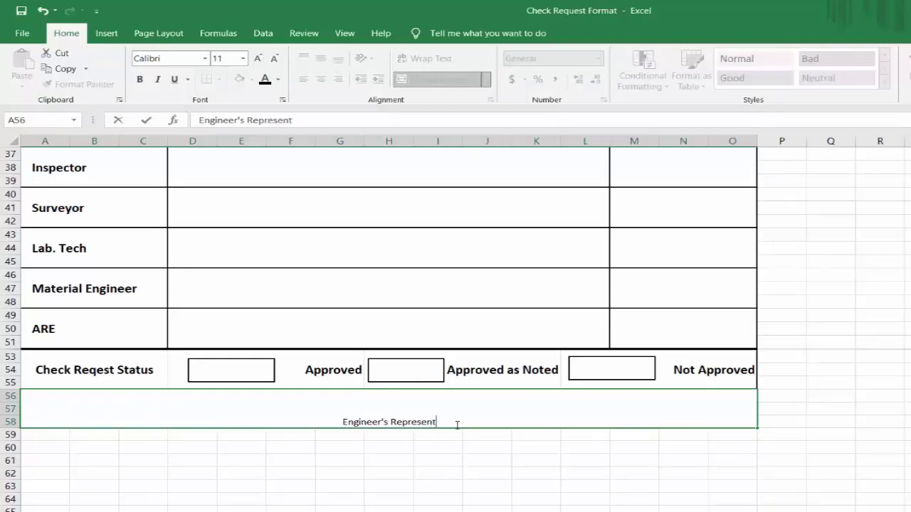
pyautogui.write('ative')
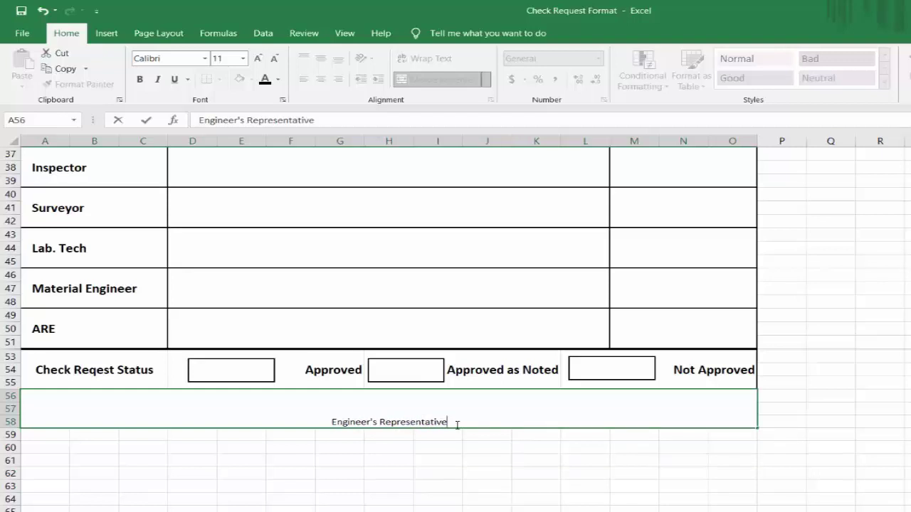
pyautogui.write("'s Com")
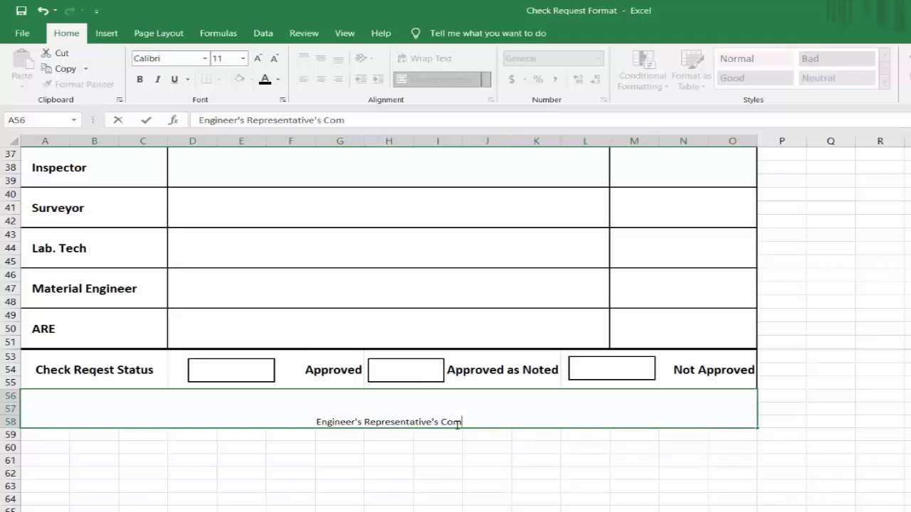
pyautogui.write('ments:-')
pyautogui.click(390, 473)
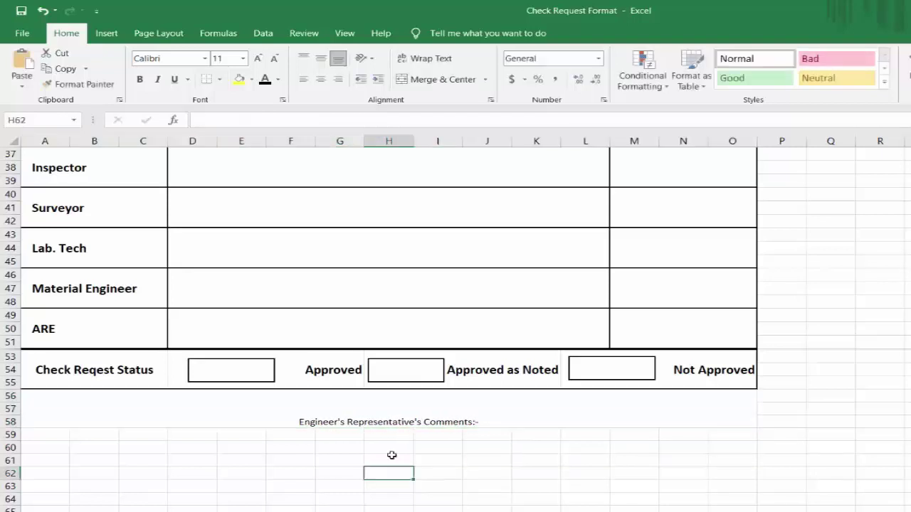
# - Format the Engineer's Representative's Comments label as size 12, bold, top-aligned and left-aligned
pyautogui.click(357, 416)
pyautogui.click(256, 61)
pyautogui.hotkey('ctrl', 'b')
pyautogui.click(304, 59)
pyautogui.click(303, 79)
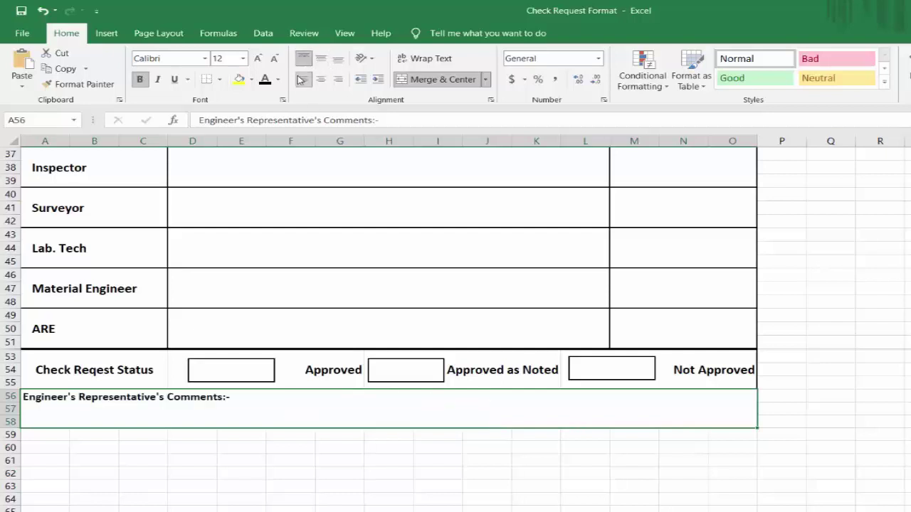
pyautogui.click(246, 434)
# - Draw a writing line from the end of the comments label to column O and apply the medium-weight black line style
pyautogui.click(107, 33)
pyautogui.click(225, 53)
pyautogui.click(212, 92)
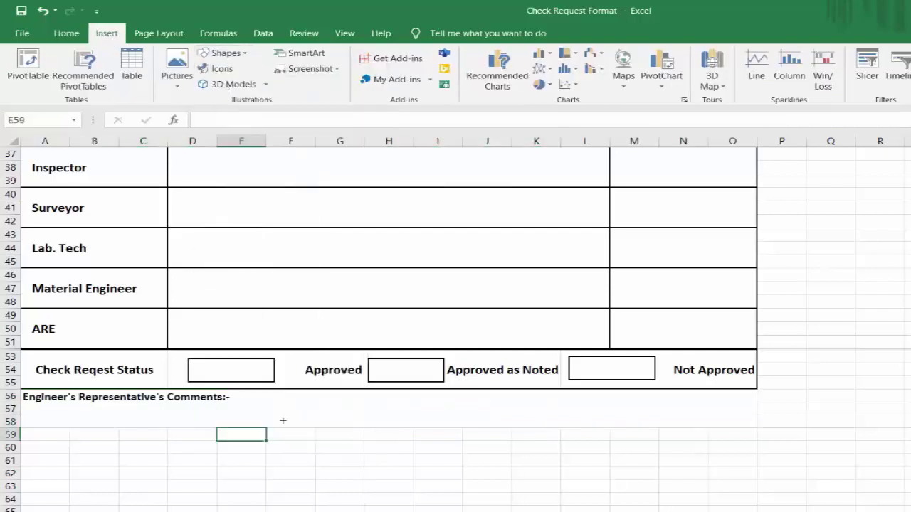
pyautogui.moveTo(242, 400); pyautogui.dragTo(751, 398)
pyautogui.moveTo(656, 400); pyautogui.dragTo(655, 404)
pyautogui.click(503, 82)
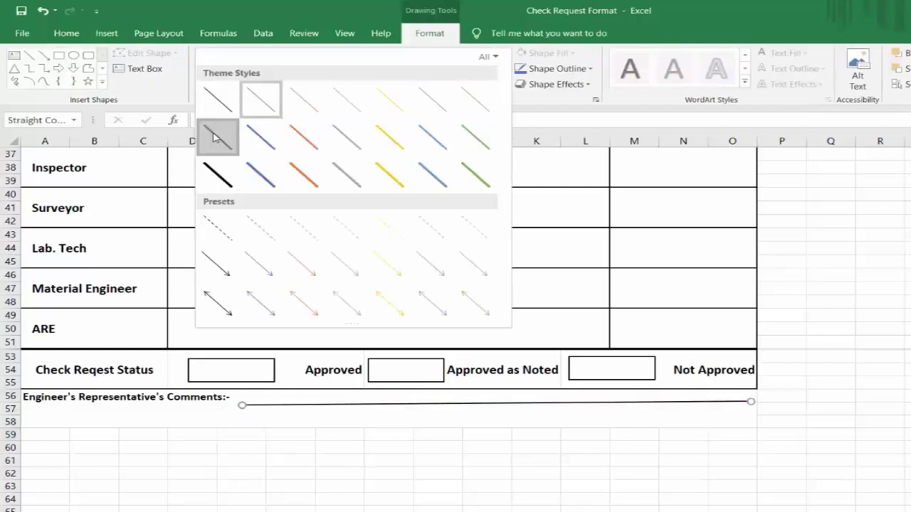
pyautogui.click(217, 138)
# - Draw a second writing line across row 58 from column A to O in the same medium-weight black style
pyautogui.click(28, 55)
pyautogui.moveTo(24, 422); pyautogui.dragTo(754, 423)
pyautogui.click(503, 81)
pyautogui.click(221, 138)
# - Middle-align the Engineer's Representative's Comments label vertically and lower the first writing line to match it
pyautogui.click(183, 392)
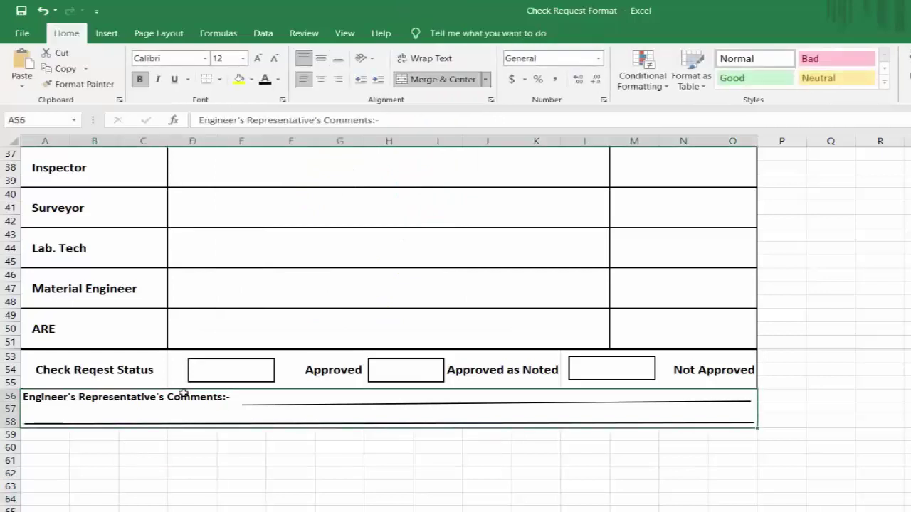
pyautogui.click(321, 60)
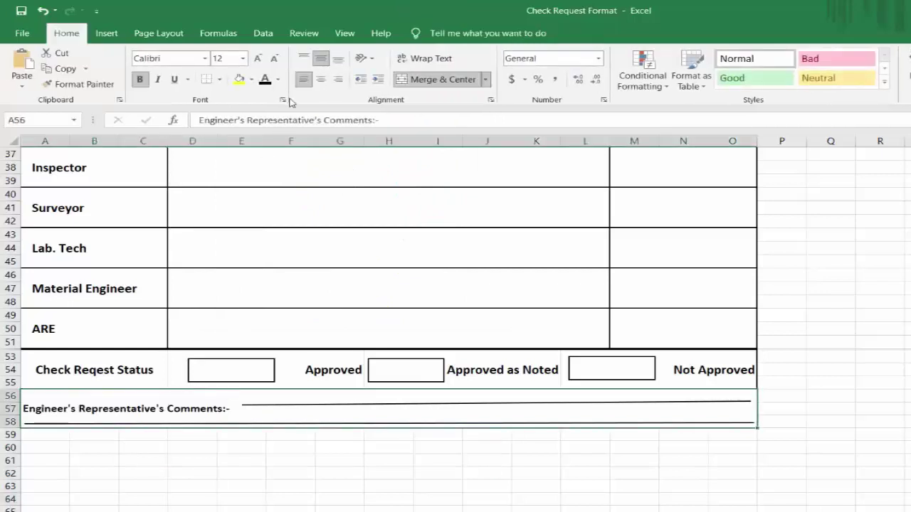
pyautogui.click(303, 57)
pyautogui.click(356, 441)
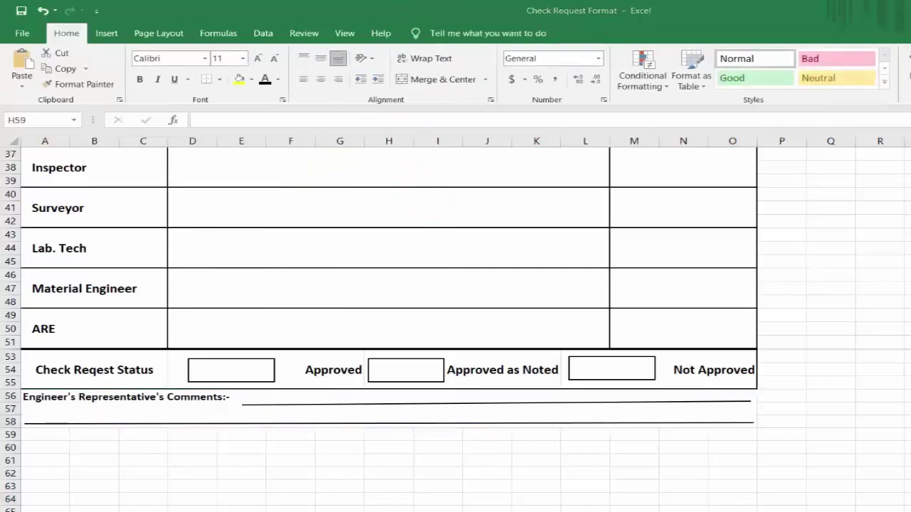
pyautogui.click(321, 60)
pyautogui.moveTo(247, 404); pyautogui.dragTo(248, 411)
pyautogui.click(682, 508)
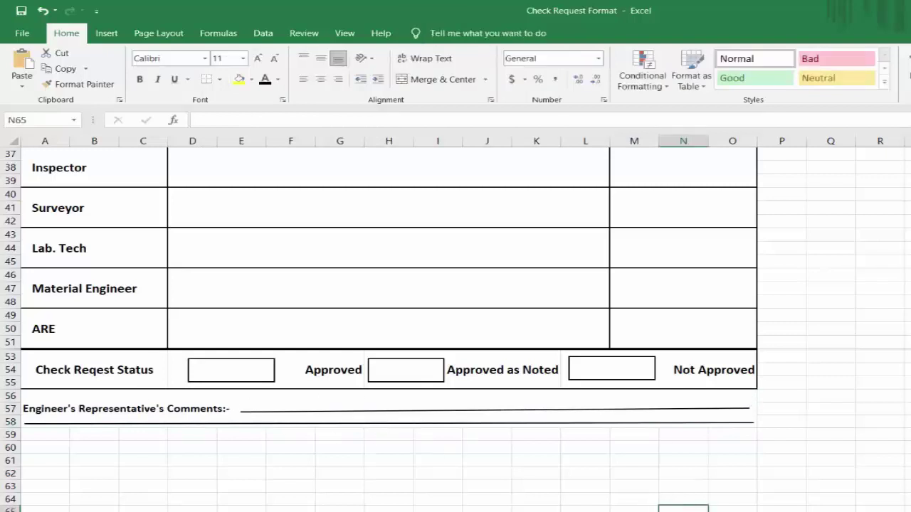
# - Merge and center cells A59:O60 and enter "Date:" followed by a dashed fill-in line
pyautogui.scroll(-2, 44, 358)
pyautogui.moveTo(44, 356); pyautogui.dragTo(741, 372)
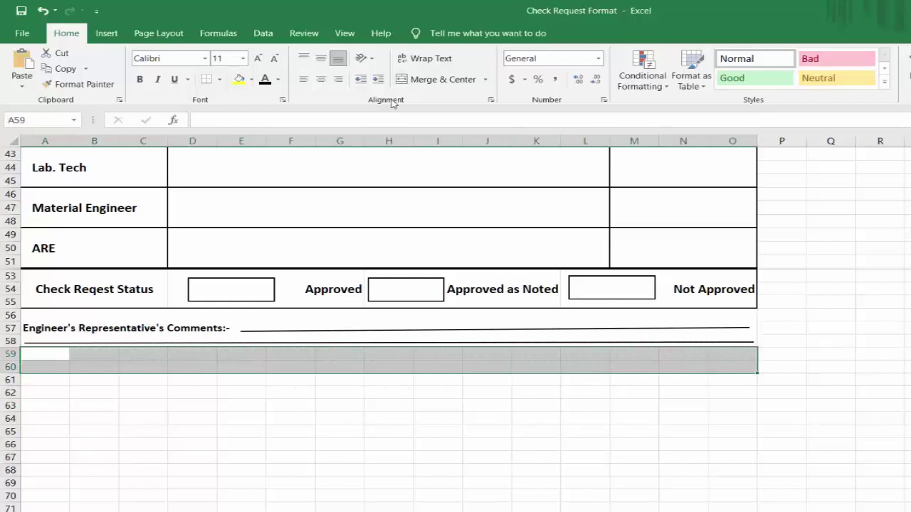
pyautogui.click(402, 81)
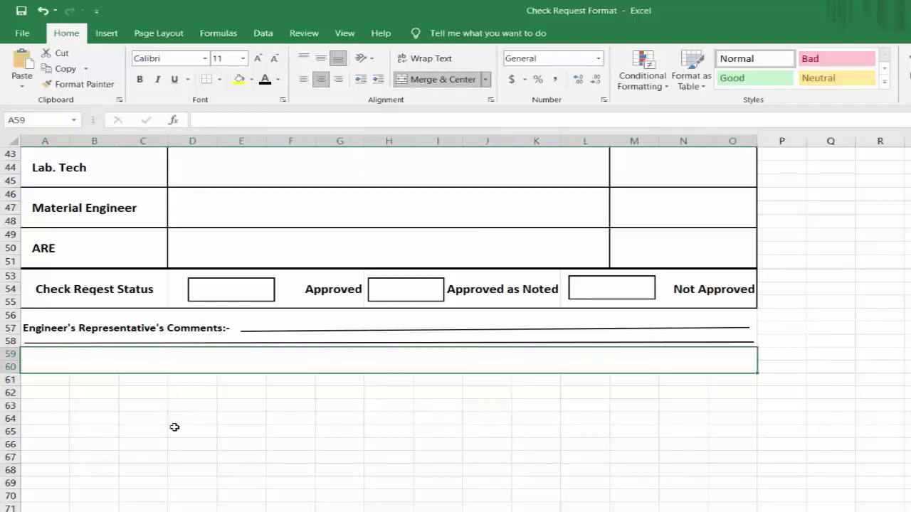
pyautogui.press('F2')
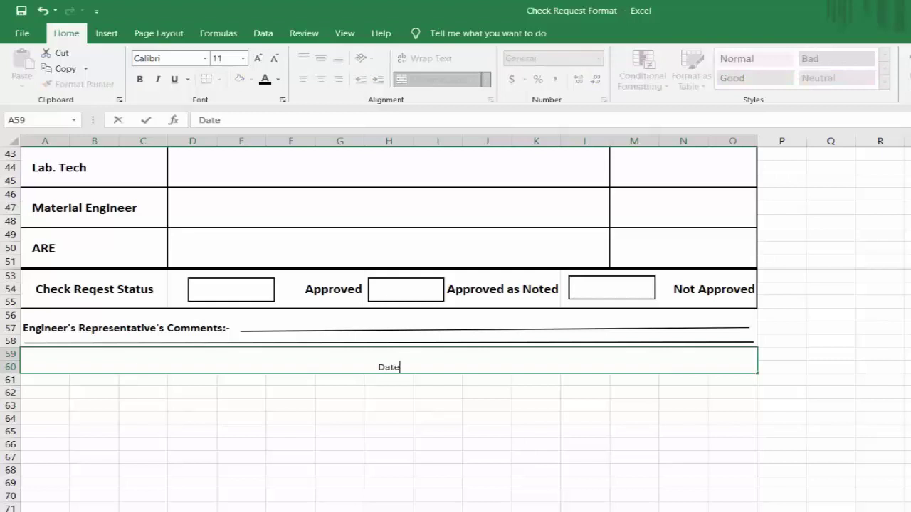
pyautogui.write('Date:-----------------------------------------------')
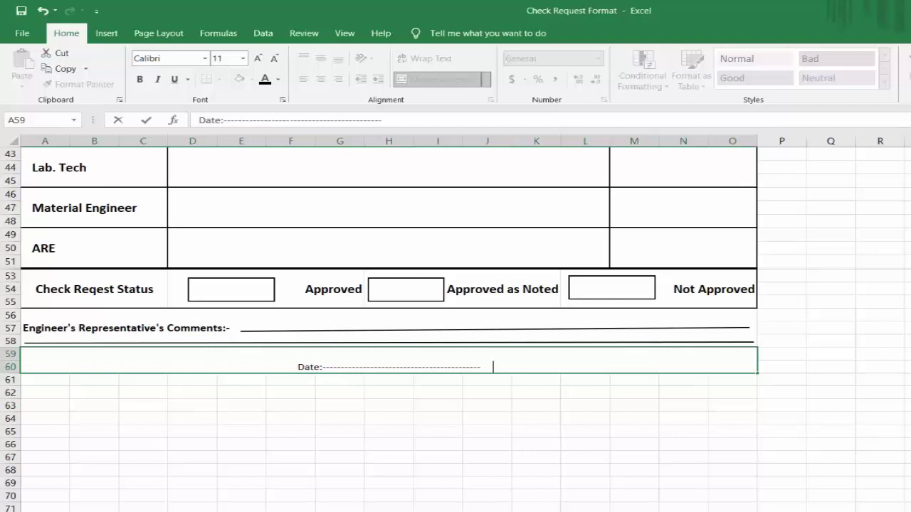
# - Add "Resident Engineer (Sign)" with a dashed line after the date, spacing the text out to fill the merged cell's width
pyautogui.write('         Resident')
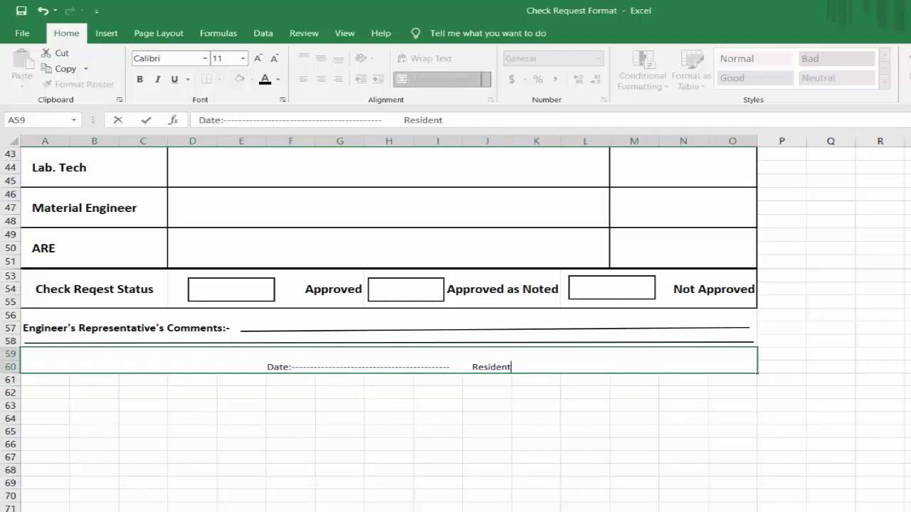
pyautogui.write(' Enginee')
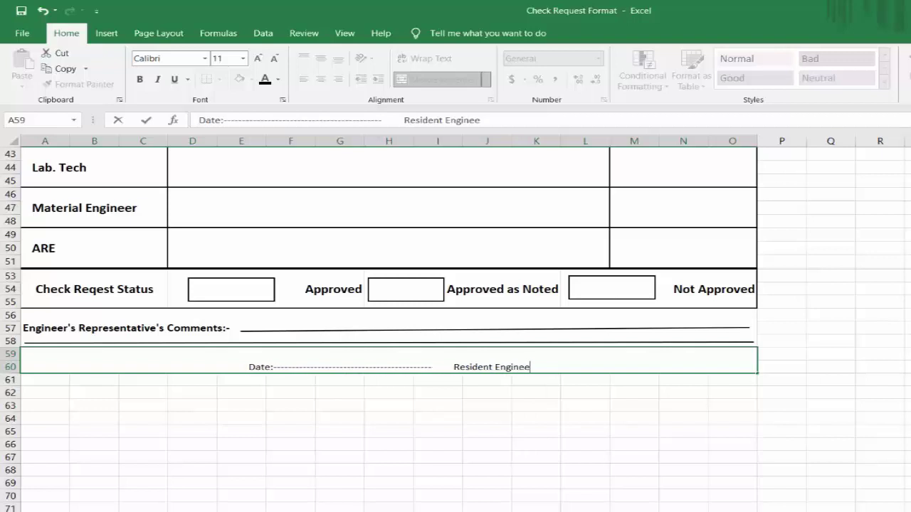
pyautogui.write('r (')
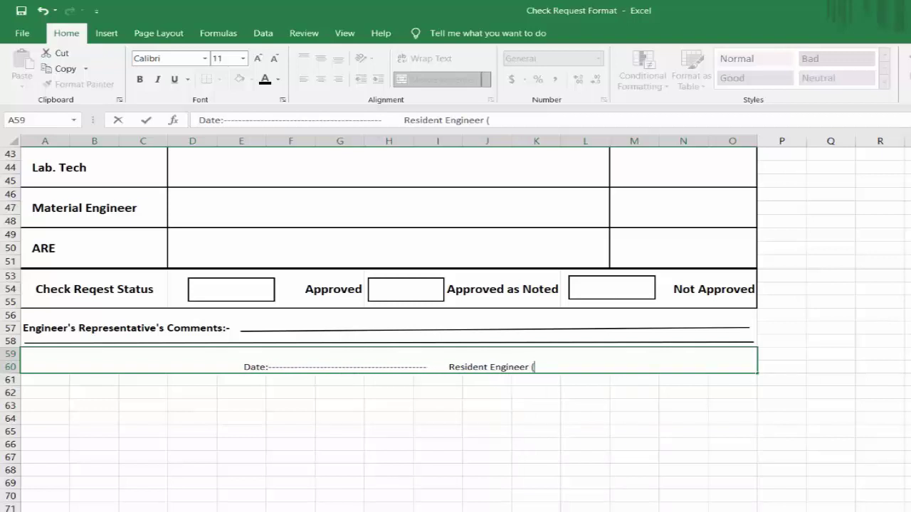
pyautogui.write('Sign')
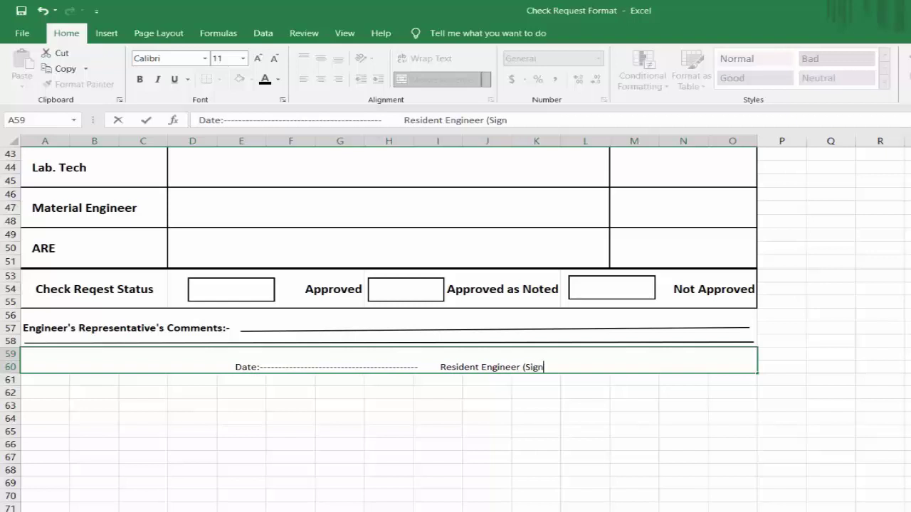
pyautogui.write(')------------------------------------------------------------')
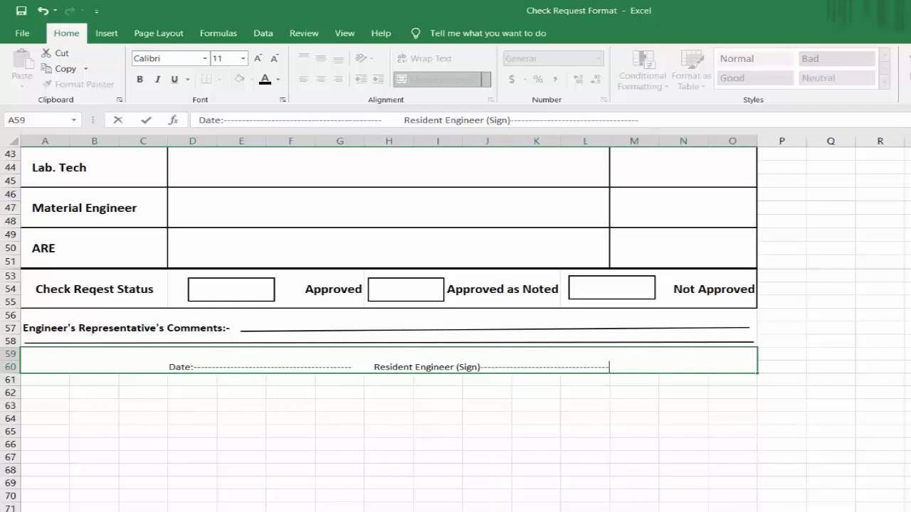
pyautogui.write('---------------------------------------------------------')
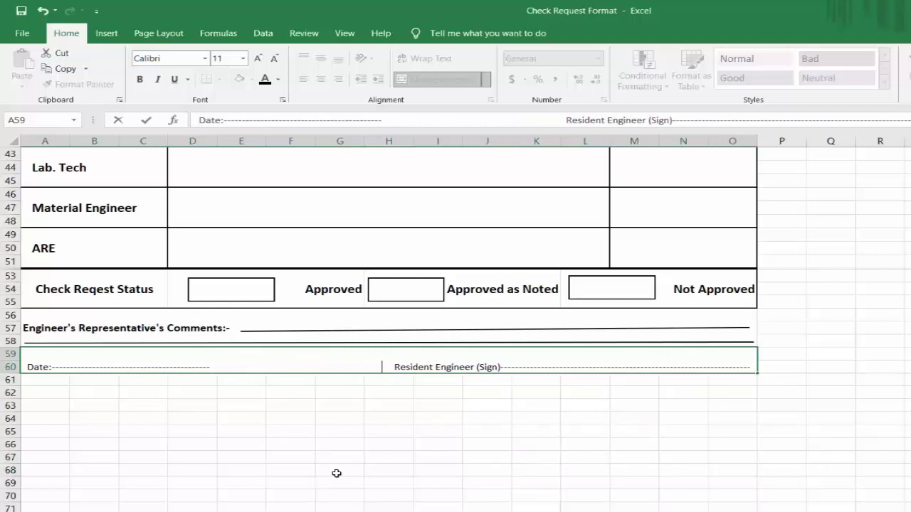
pyautogui.press('Return')
# - Format the Date and Resident Engineer (Sign) line as bold, size 12
pyautogui.click(413, 356)
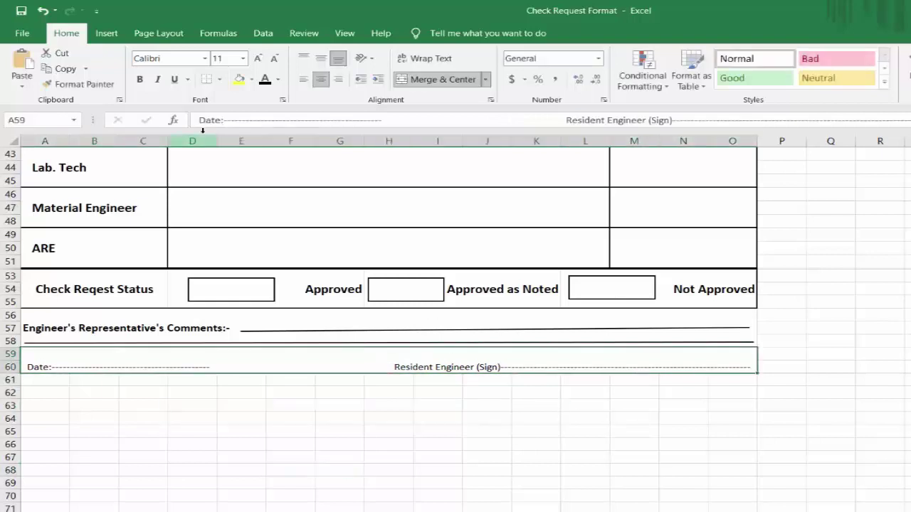
pyautogui.click(139, 79)
pyautogui.click(327, 476)
pyautogui.click(578, 370)
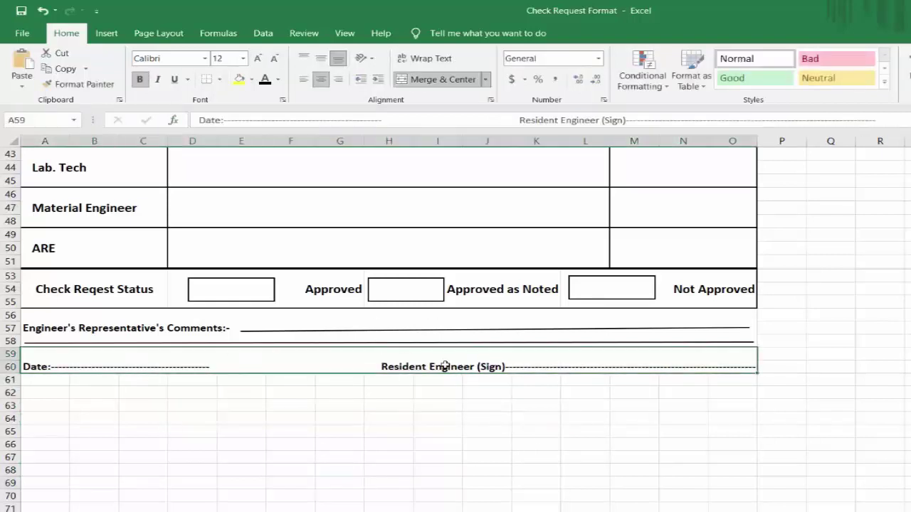
# - Merge and center rows 61–62 into three cells: A to D, E to K, and L to O
pyautogui.moveTo(49, 380); pyautogui.dragTo(179, 392)
pyautogui.moveTo(236, 374); pyautogui.dragTo(529, 391)
pyautogui.click(411, 84)
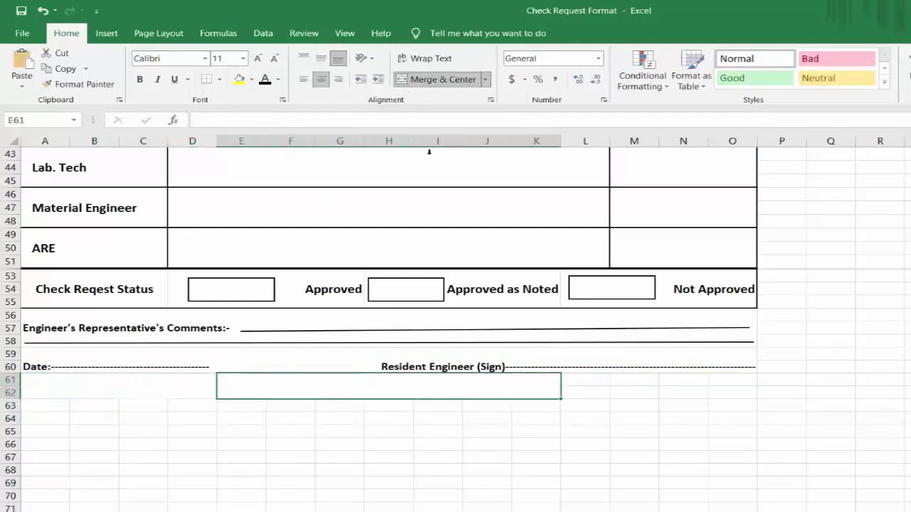
pyautogui.moveTo(580, 377); pyautogui.dragTo(690, 396)
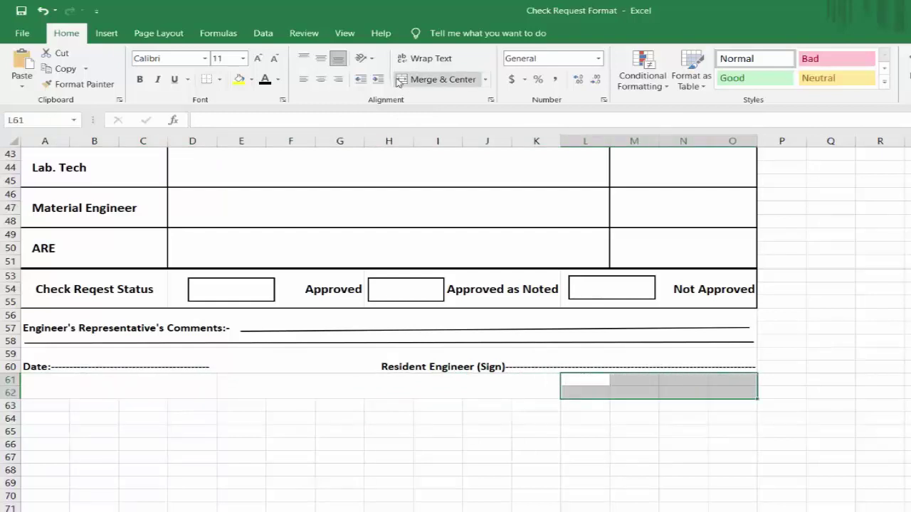
pyautogui.click(441, 79)
pyautogui.click(388, 418)
# - Enter "Received back (Contractor)" in the merged cell A61, with spacing and wrapped text placing "(Contractor)" on a second line
pyautogui.click(142, 386)
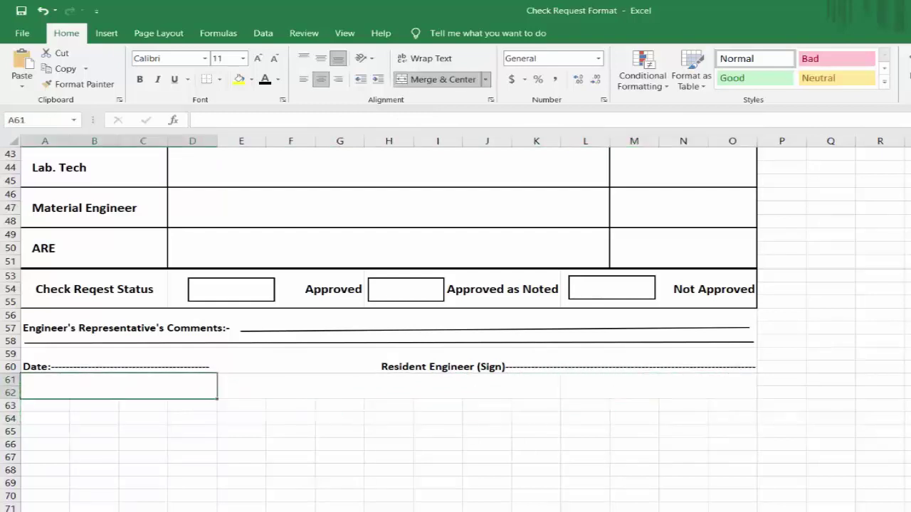
pyautogui.write('Re')
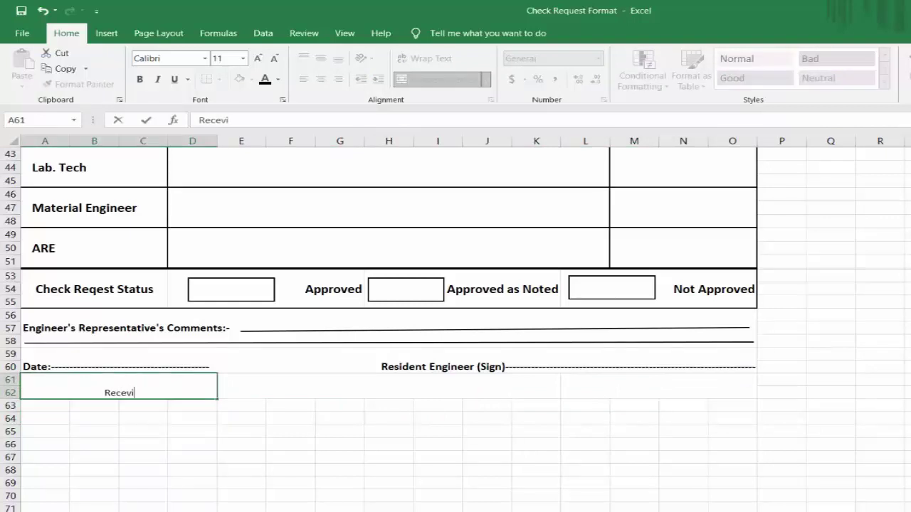
pyautogui.write('ceived back      (')
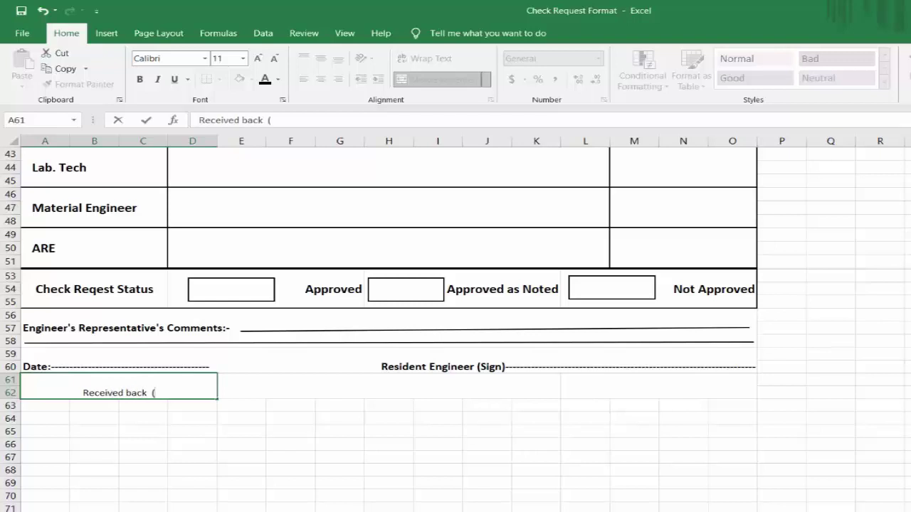
pyautogui.write('Contractor)')
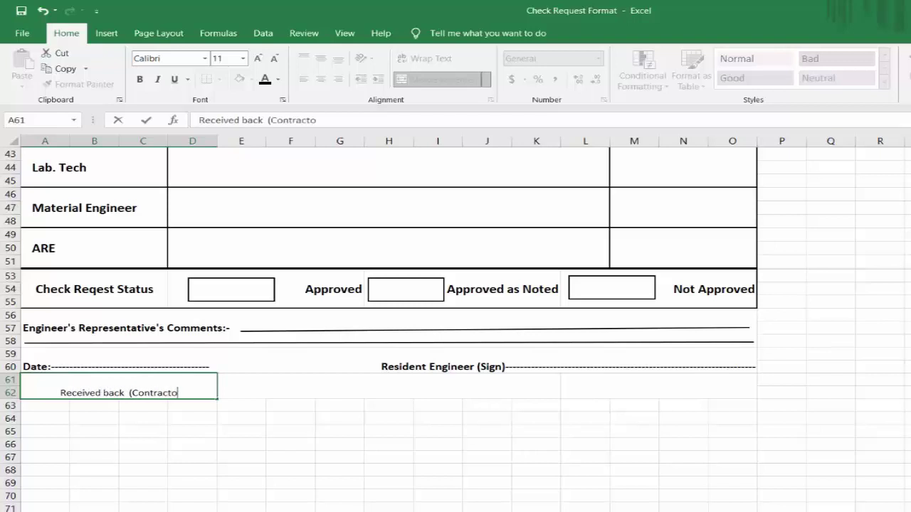
pyautogui.click(126, 393)
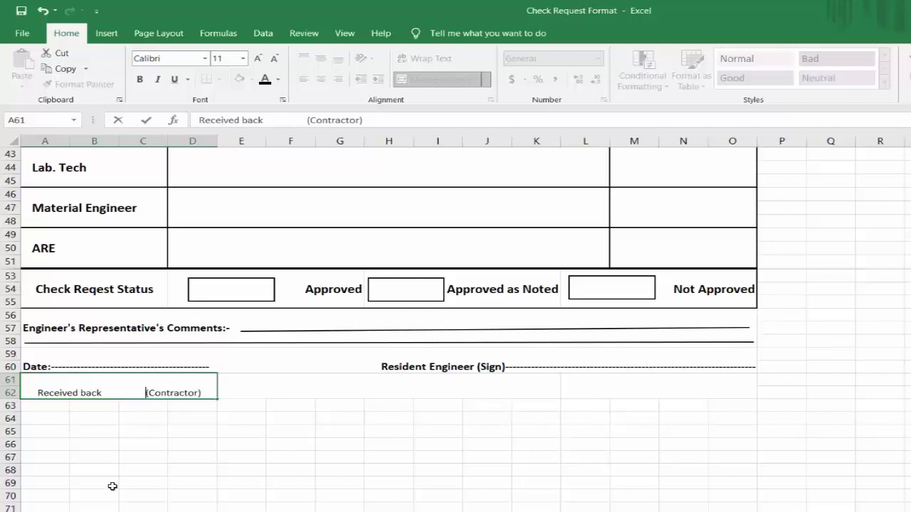
pyautogui.click(188, 470)
pyautogui.click(194, 388)
pyautogui.click(427, 59)
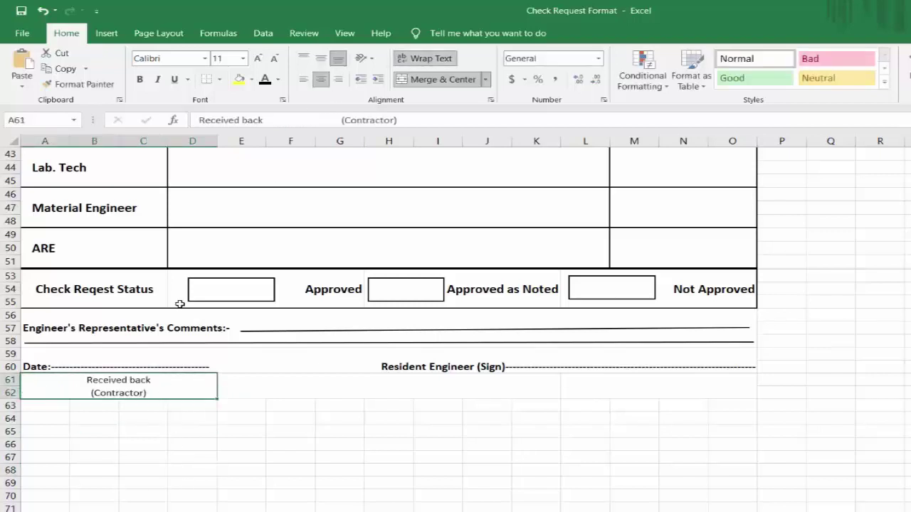
# - Format the Received back (Contractor) label as bold, size 12 and left-aligned
pyautogui.click(140, 79)
pyautogui.click(258, 59)
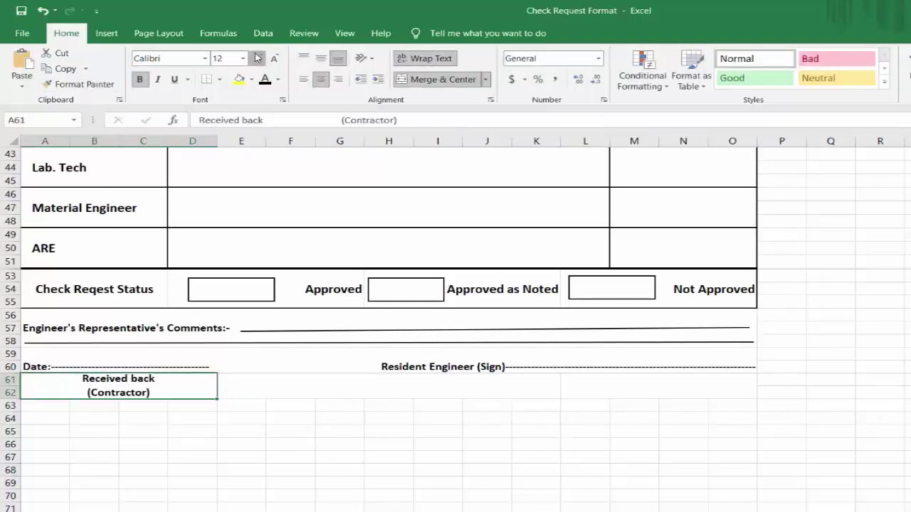
pyautogui.click(257, 58)
pyautogui.click(274, 59)
pyautogui.click(304, 79)
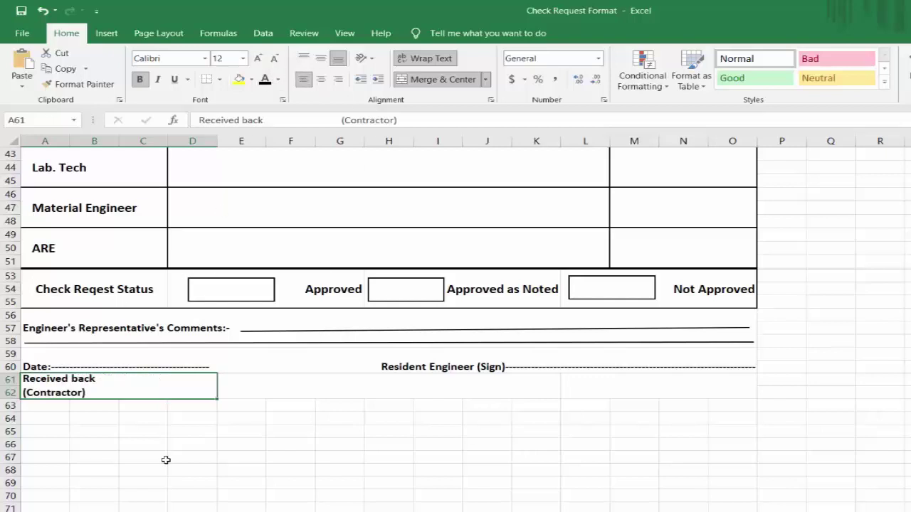
# - Enter "Date:" in merged cell E61 and "Time:-" in merged cell L61, each followed by a dashed line
pyautogui.click(328, 390)
pyautogui.write('Da')
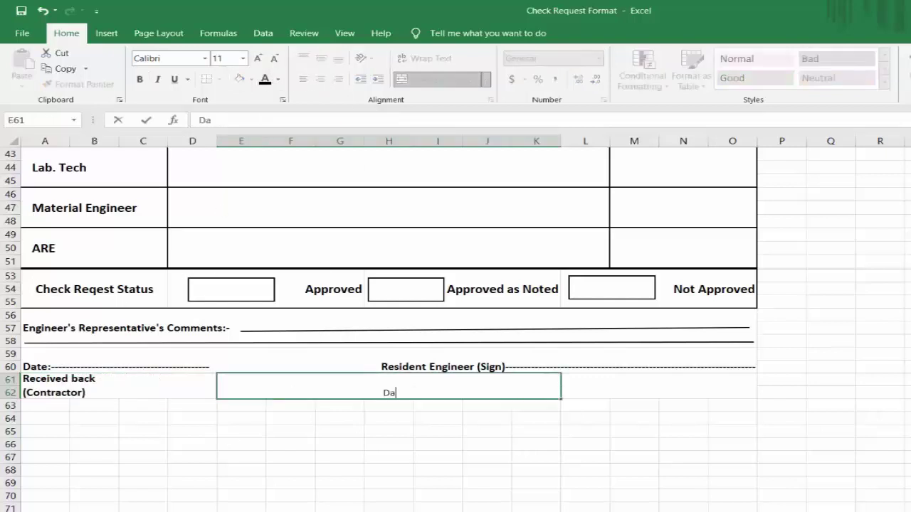
pyautogui.write('te:---------------------------------------------------------')
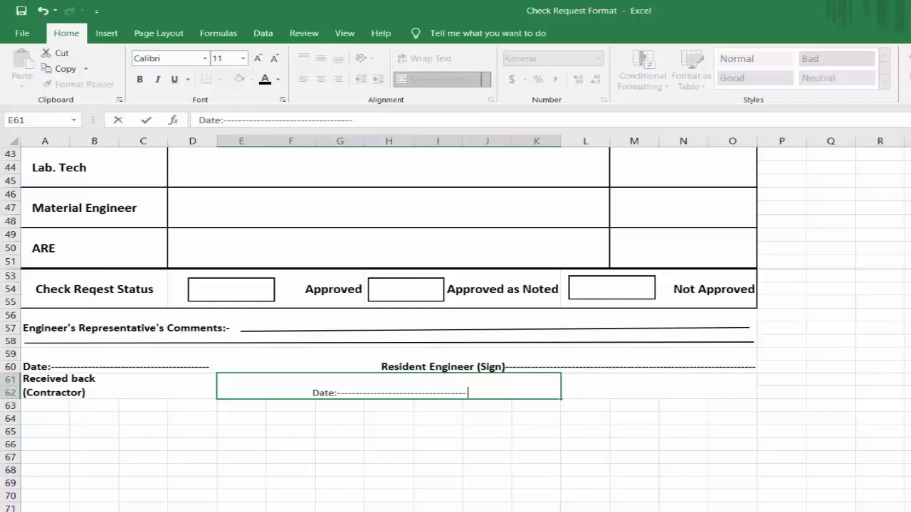
pyautogui.click(613, 390)
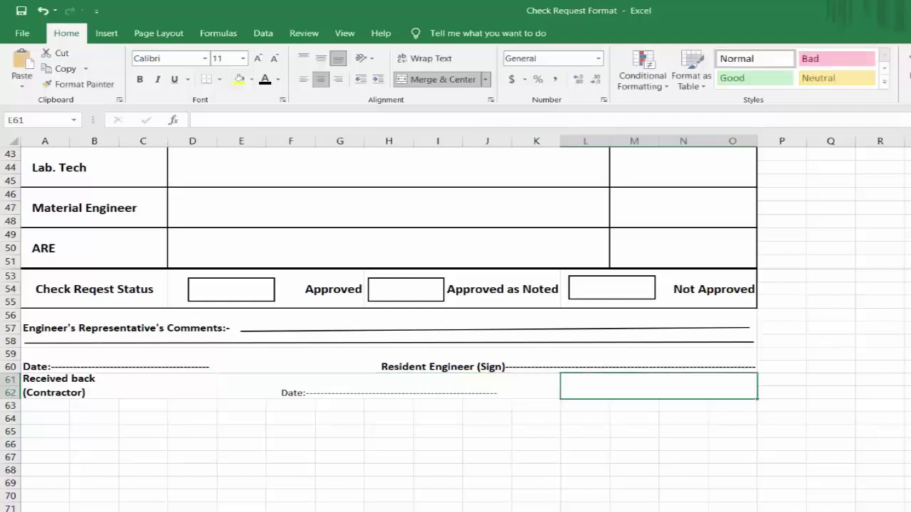
pyautogui.write('Time:-')
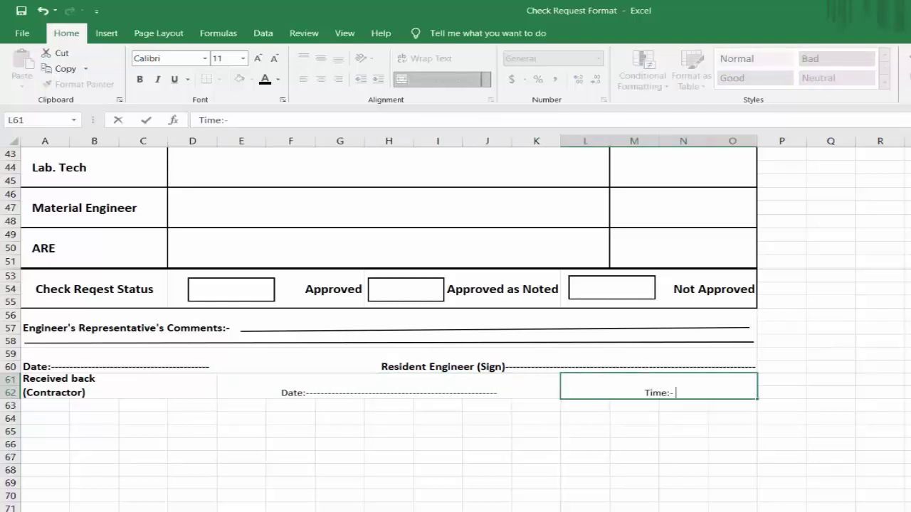
pyautogui.write(' ------------------------------------')
# - Format the Date and Time cells beside the Received back label as bold, size 14
pyautogui.moveTo(169, 377); pyautogui.dragTo(574, 384)
pyautogui.click(258, 59)
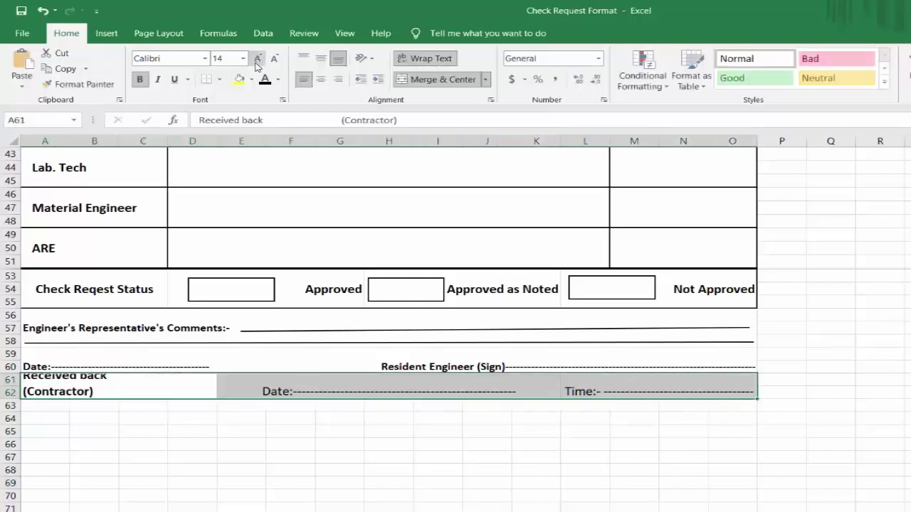
pyautogui.moveTo(282, 385); pyautogui.dragTo(584, 388)
pyautogui.click(259, 59)
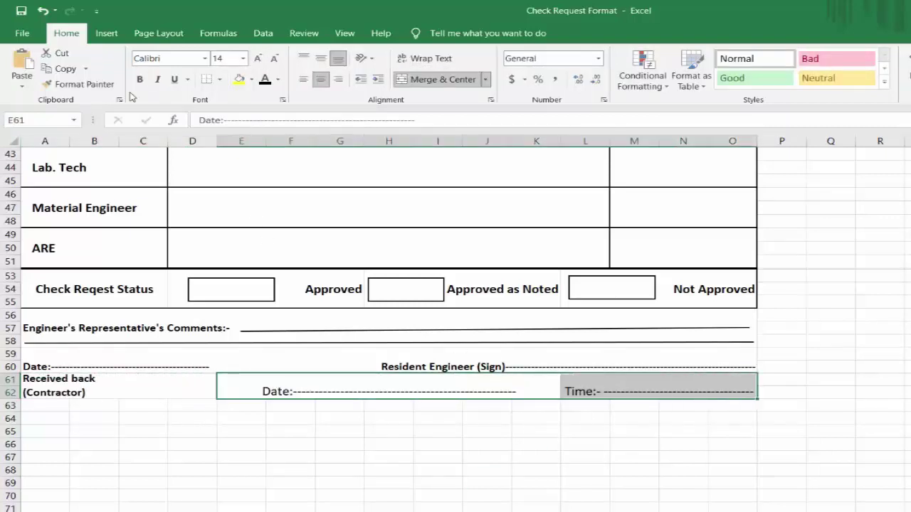
pyautogui.click(139, 79)
pyautogui.click(548, 430)
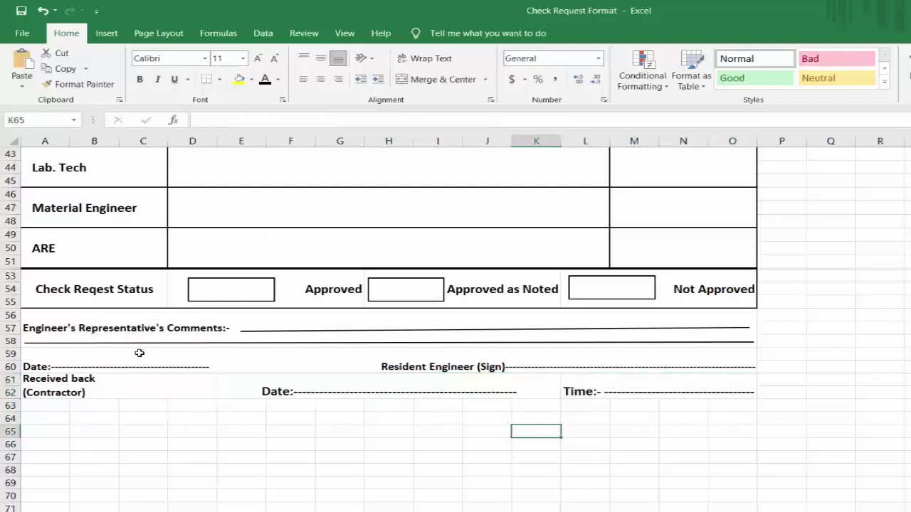
# - Apply medium solid outline and inside borders to the sign-off and Received back rows, A59:O62
pyautogui.moveTo(140, 353); pyautogui.dragTo(537, 380)
pyautogui.rightClick(537, 382)
pyautogui.click(584, 321)
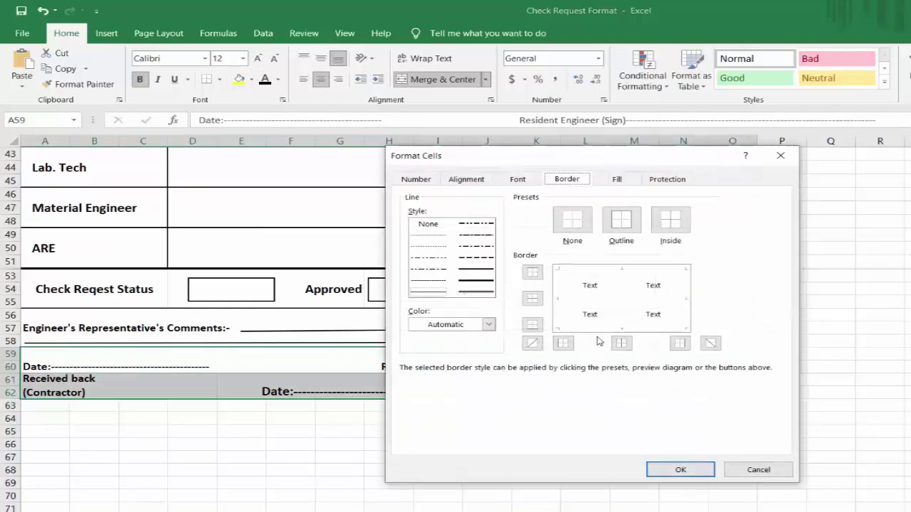
pyautogui.click(482, 270)
pyautogui.click(621, 219)
pyautogui.click(671, 219)
pyautogui.click(681, 470)
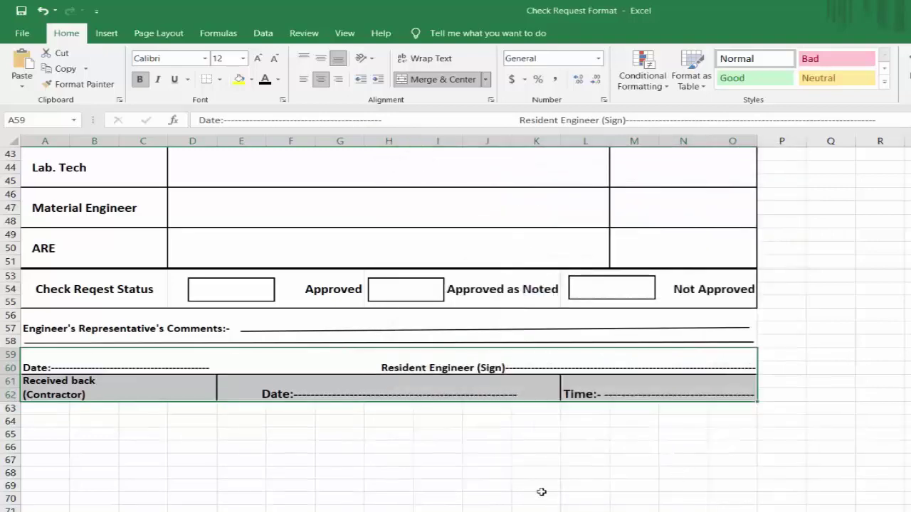
pyautogui.click(541, 485)
pyautogui.click(163, 365)
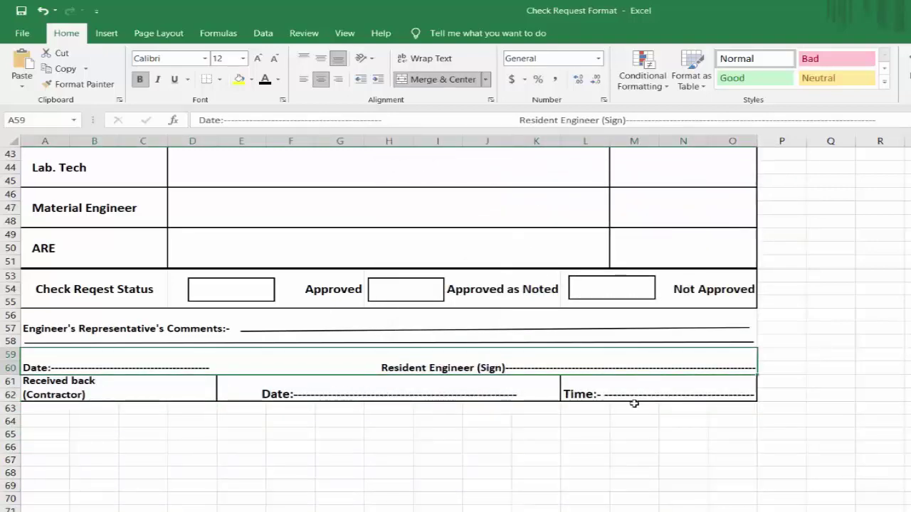
pyautogui.scroll(6, 634, 403)
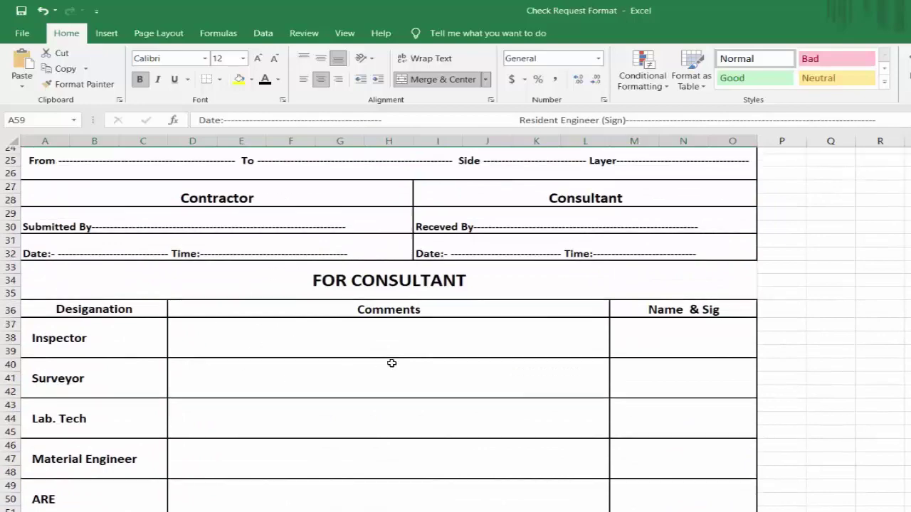
pyautogui.scroll(8, 392, 363)
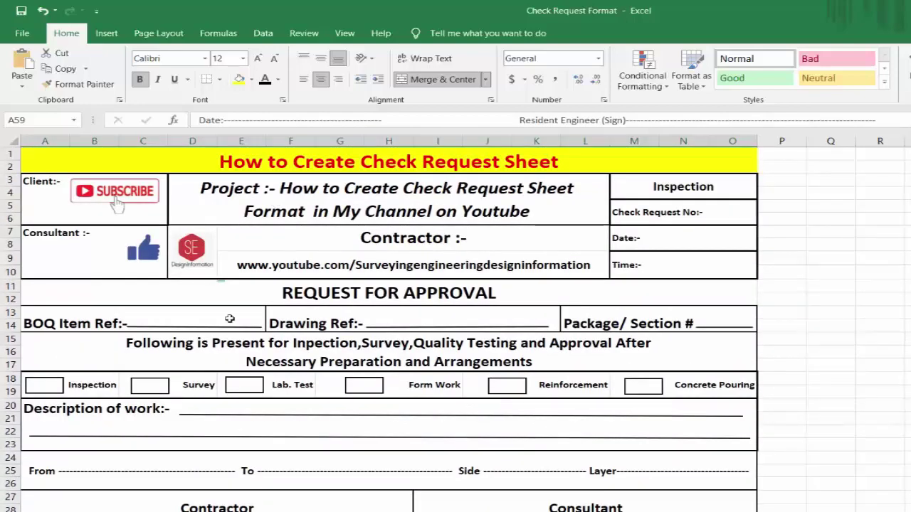
pyautogui.scroll(-1, 355, 252)
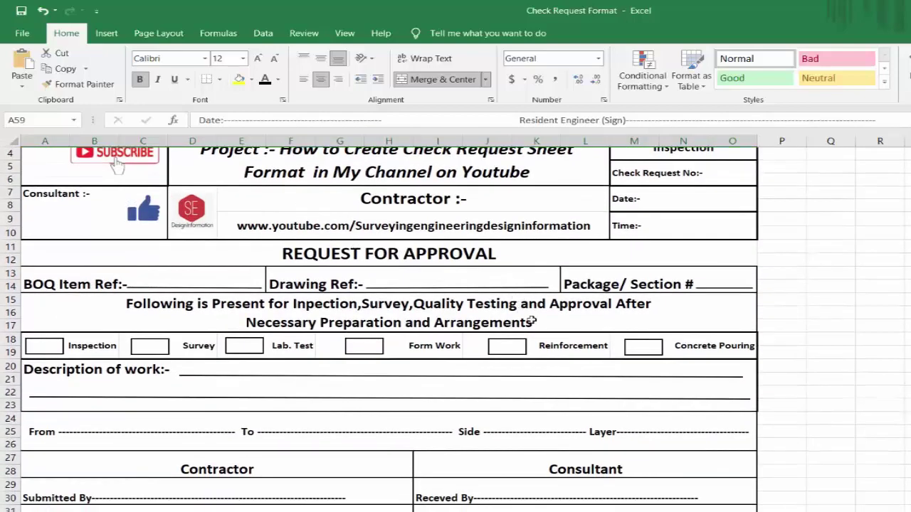
pyautogui.scroll(-4, 532, 321)
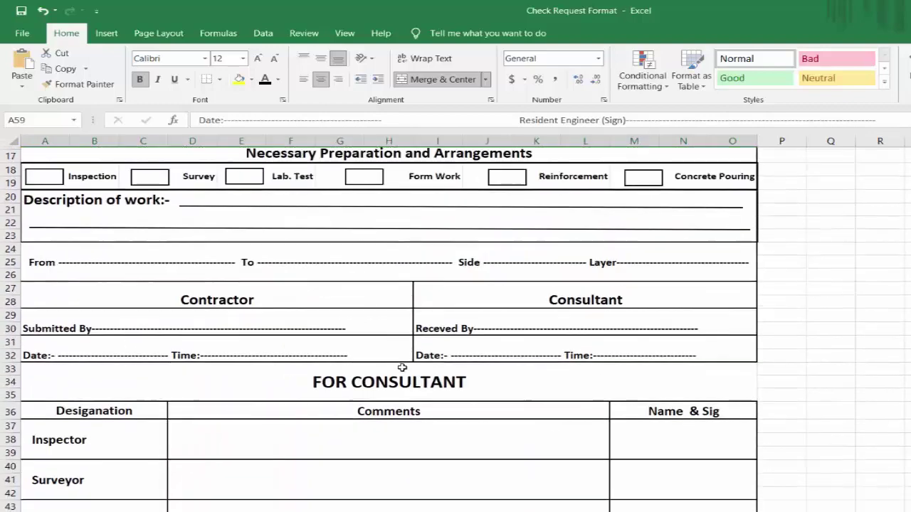
pyautogui.scroll(-3, 391, 356)
pyautogui.scroll(-2, 400, 325)
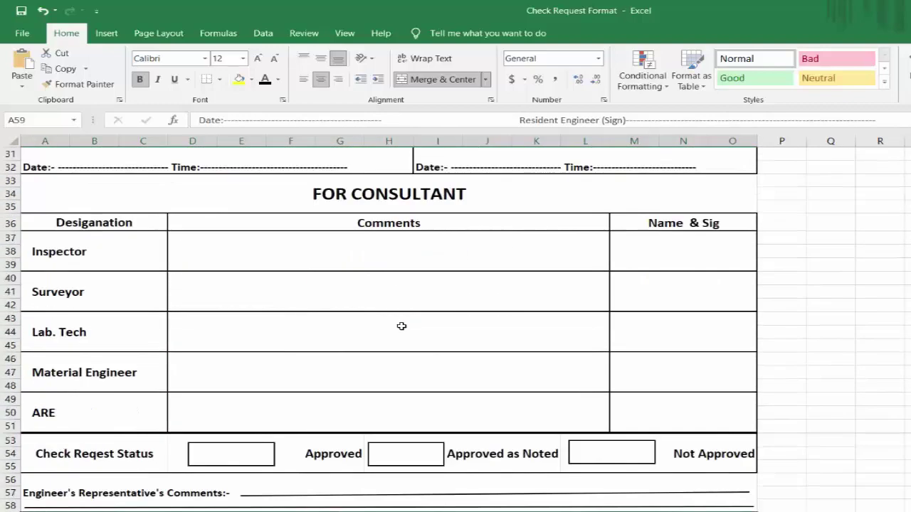
pyautogui.scroll(10, 401, 326)
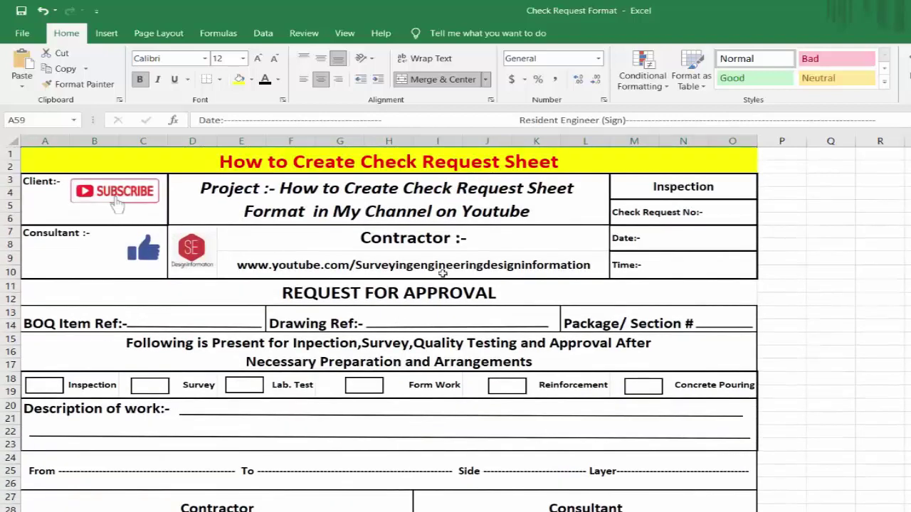
# - Open the print preview of the check request sheet and set its scaling to Fit All Columns on One Page
pyautogui.hotkey('ctrl', 'p')
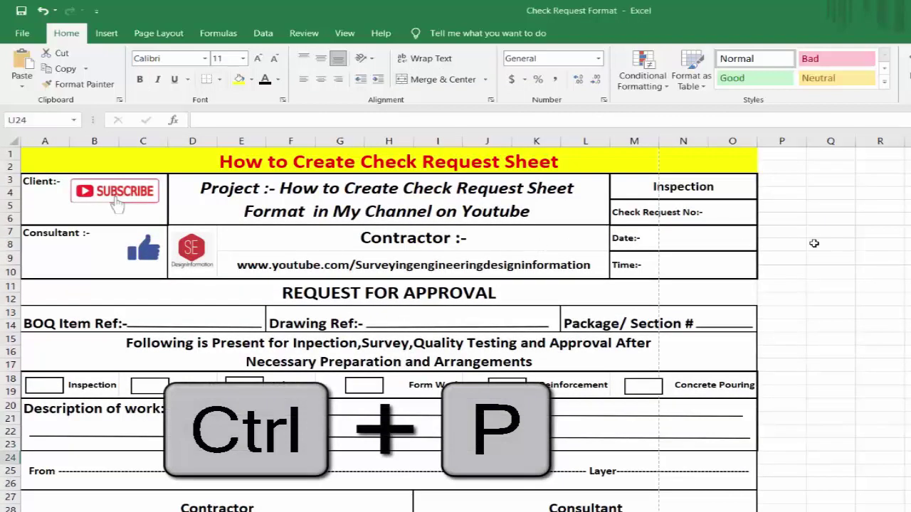
pyautogui.hotkey('ctrl', 'p')
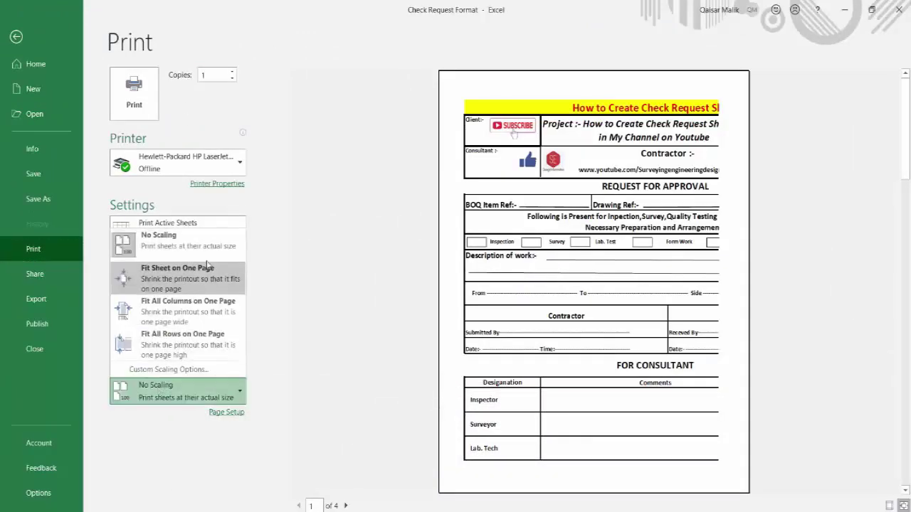
pyautogui.press('Escape')
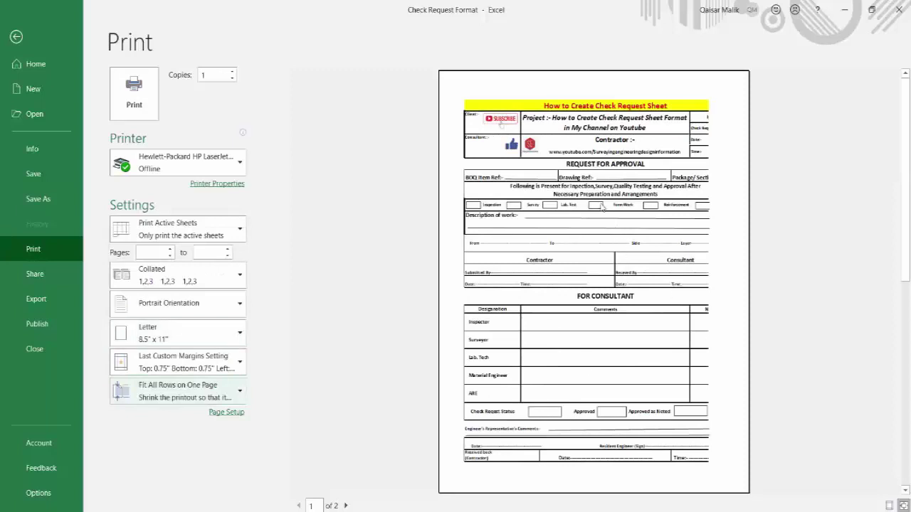
pyautogui.click(171, 362)
pyautogui.click(169, 390)
pyautogui.click(169, 391)
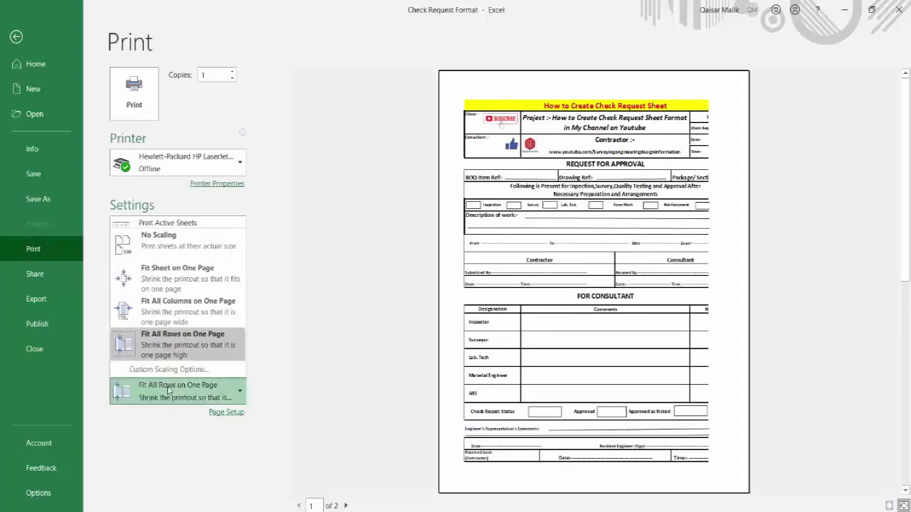
pyautogui.click(179, 319)
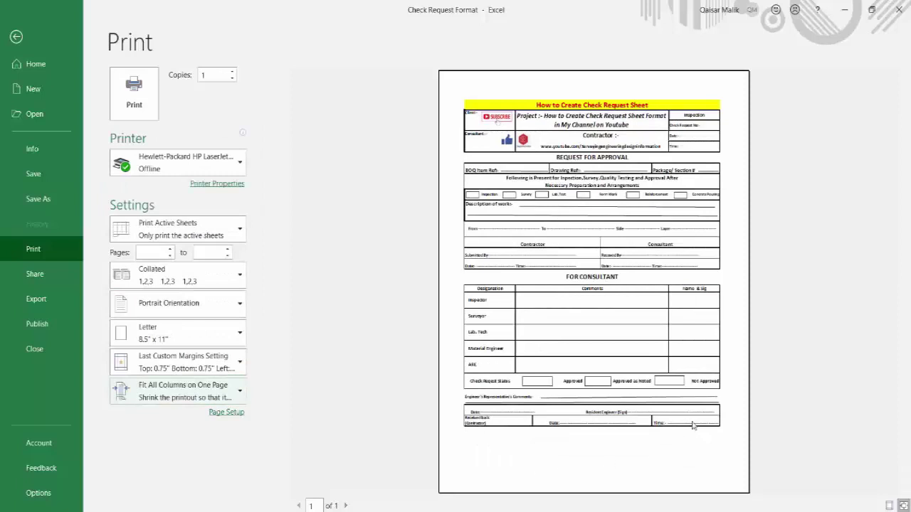
# - Set the page's left, right and bottom margins to 0.25 and the footer margin to 0.05
pyautogui.click(219, 413)
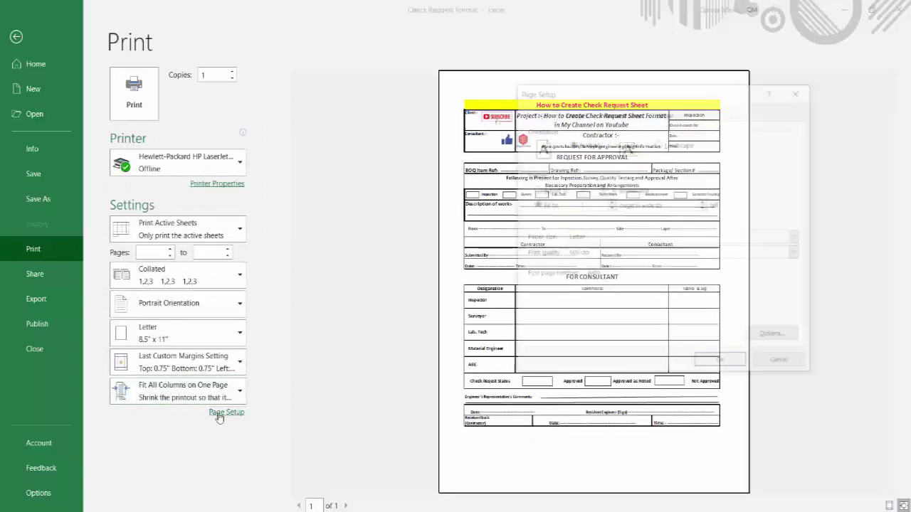
pyautogui.click(575, 113)
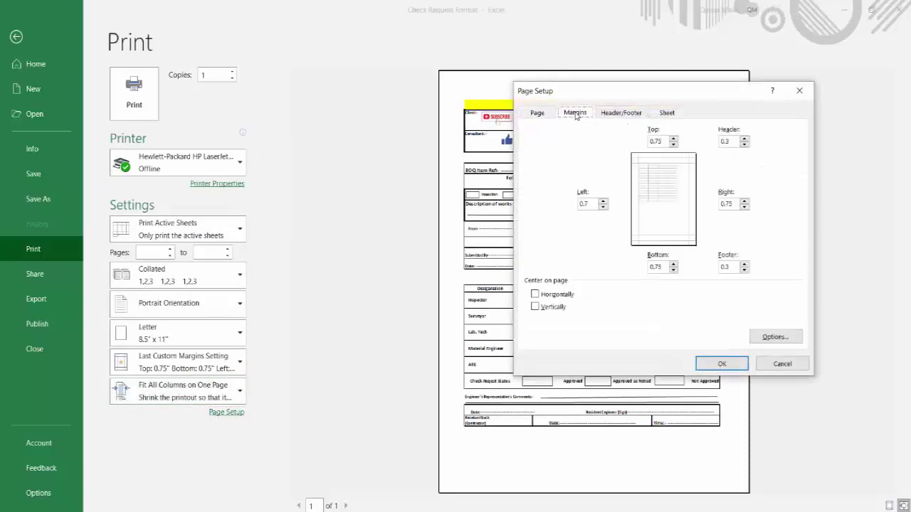
pyautogui.click(603, 207)
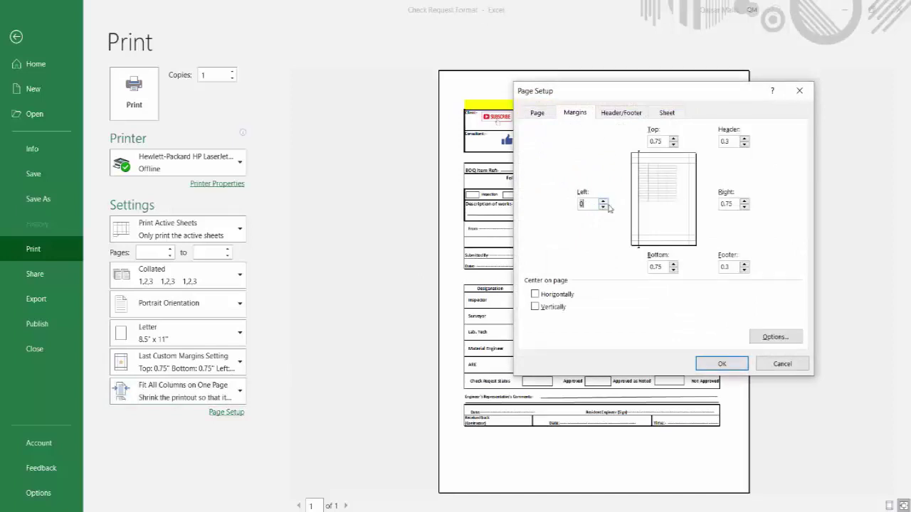
pyautogui.write('0')
pyautogui.click(744, 207)
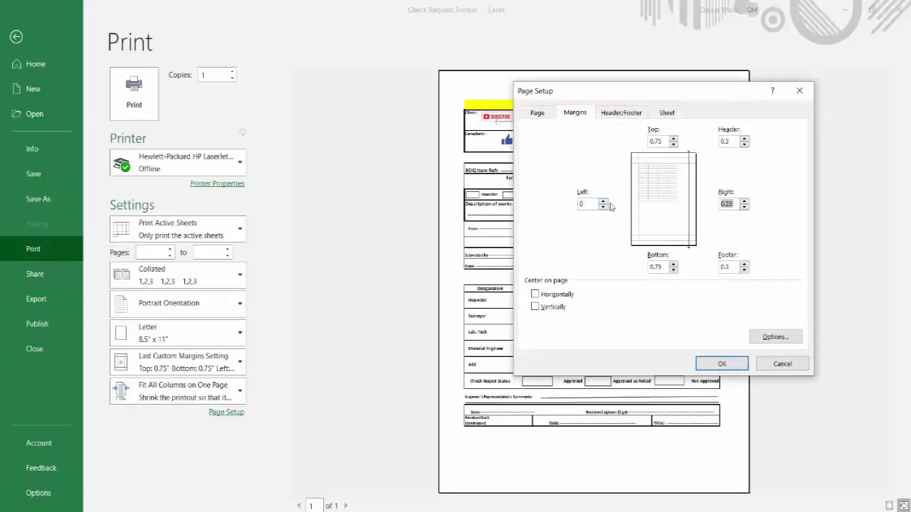
pyautogui.click(603, 202)
pyautogui.click(673, 270)
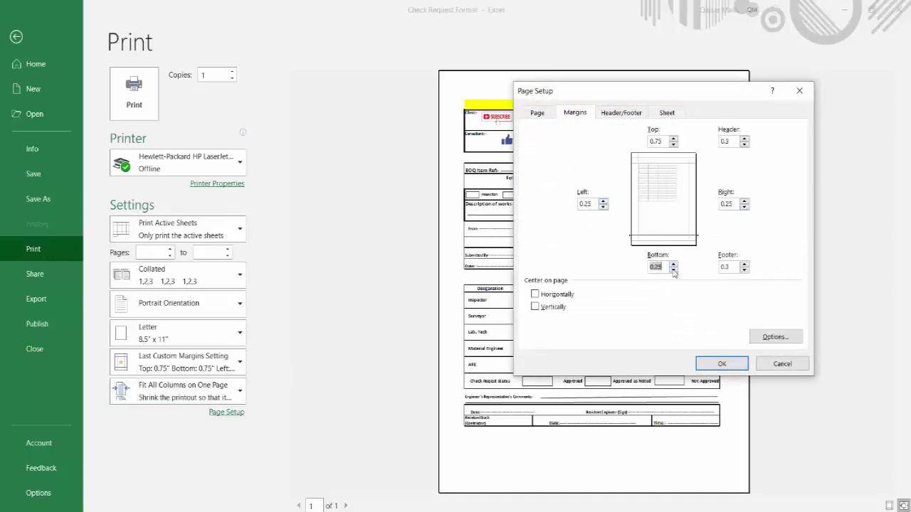
pyautogui.click(745, 270)
pyautogui.click(732, 363)
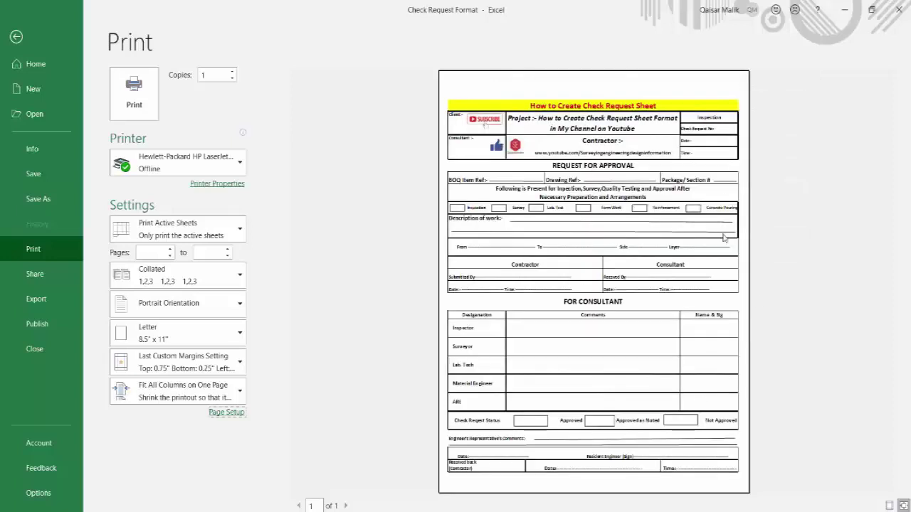
# - Set the page's top margin to 0.25 and the header margin to 0.05
pyautogui.click(232, 416)
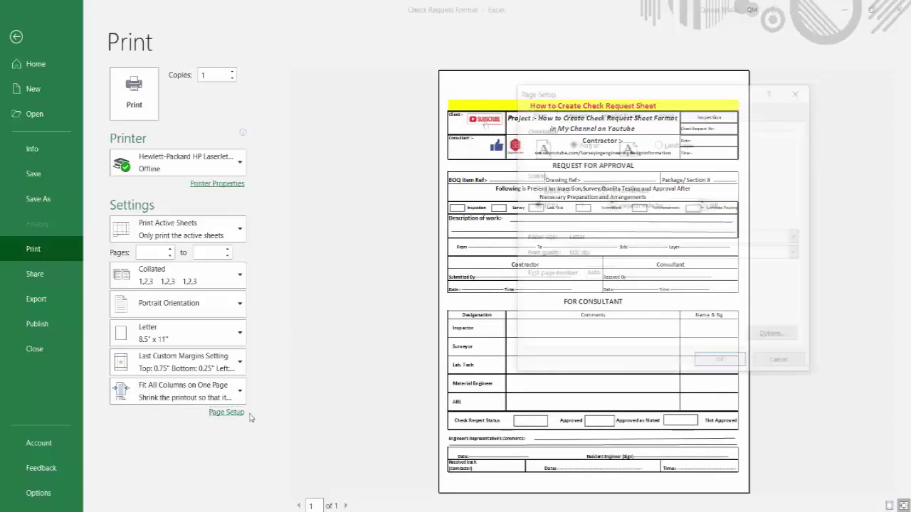
pyautogui.click(574, 115)
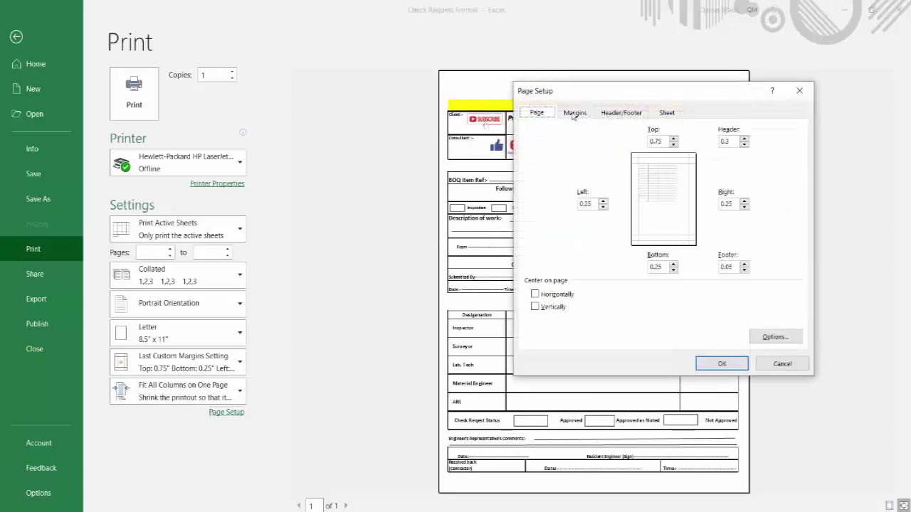
pyautogui.click(672, 145)
pyautogui.click(673, 144)
pyautogui.click(744, 145)
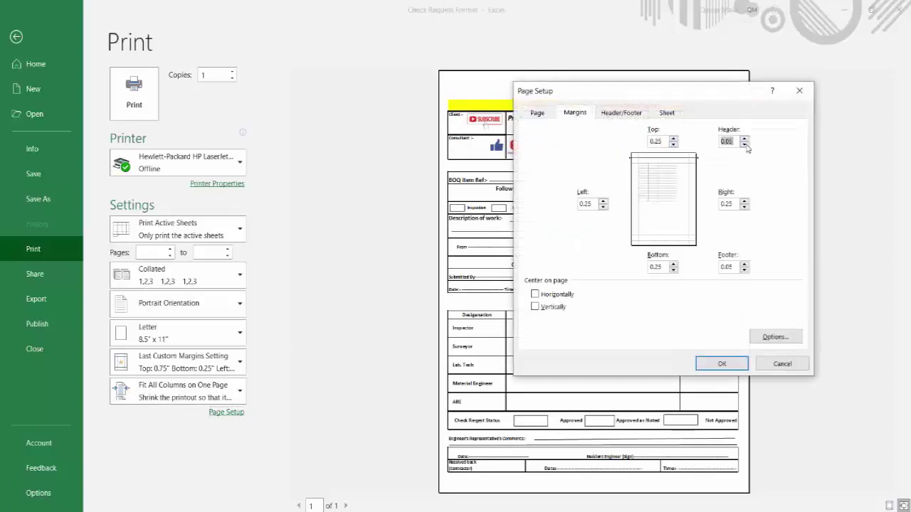
pyautogui.click(738, 365)
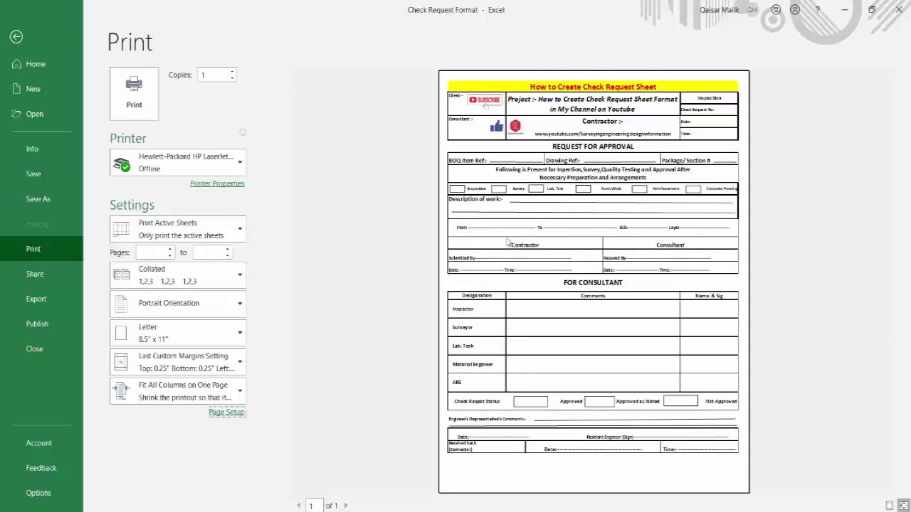
# - Print one copy of the sheet on Letter paper with the Hewlett-Packard HP LaserJet Pro MFP M125a
pyautogui.click(193, 331)
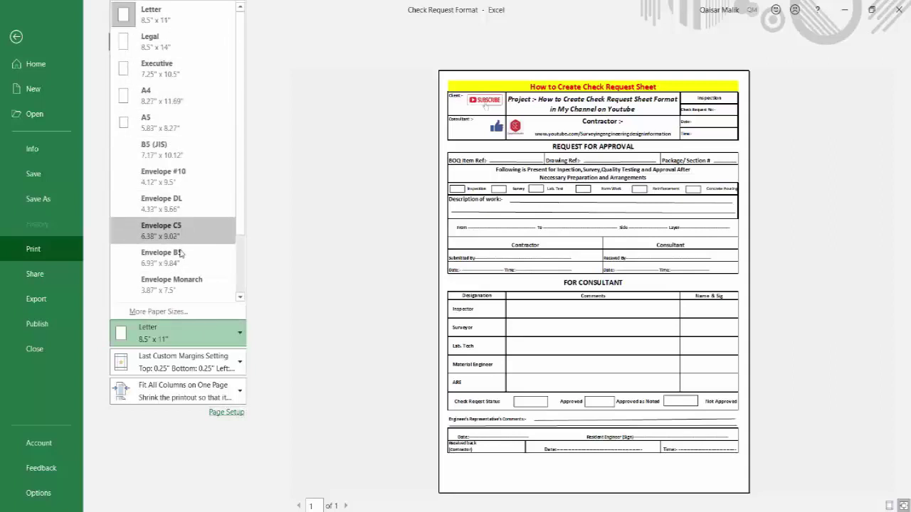
pyautogui.click(330, 263)
pyautogui.click(178, 162)
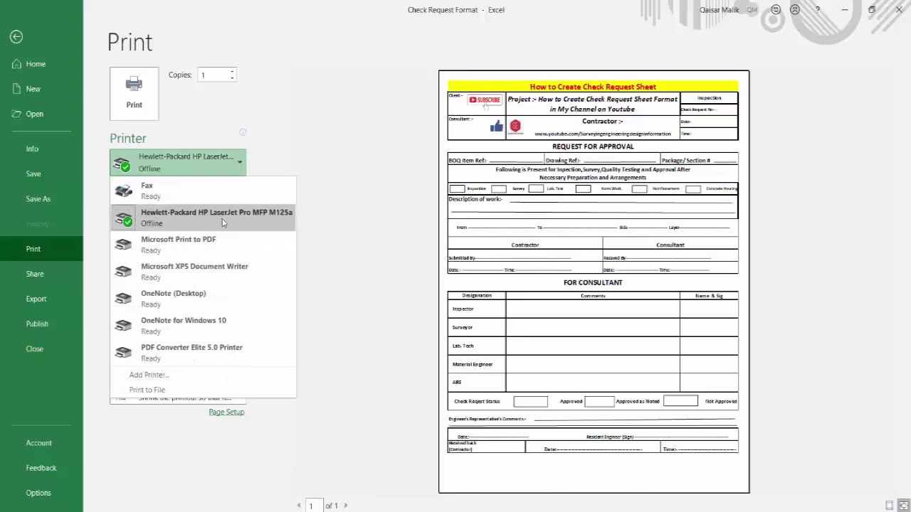
pyautogui.click(151, 100)
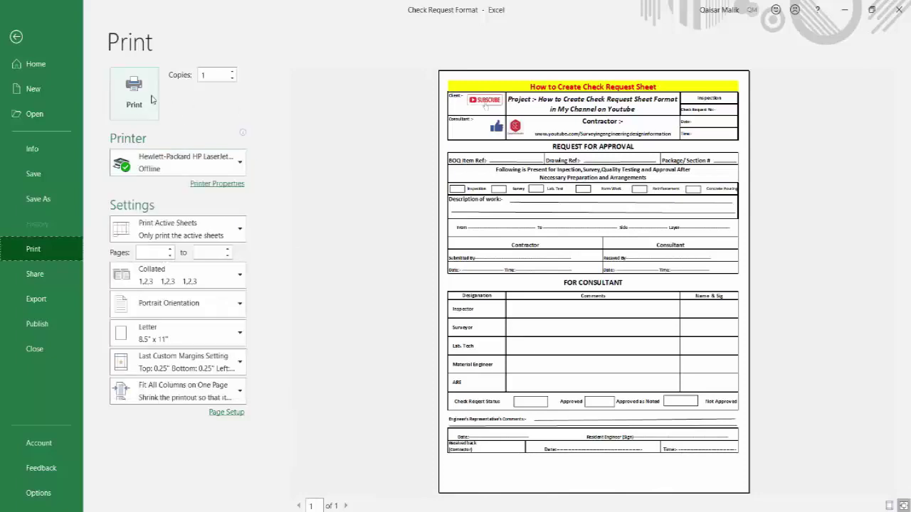
pyautogui.click(135, 93)
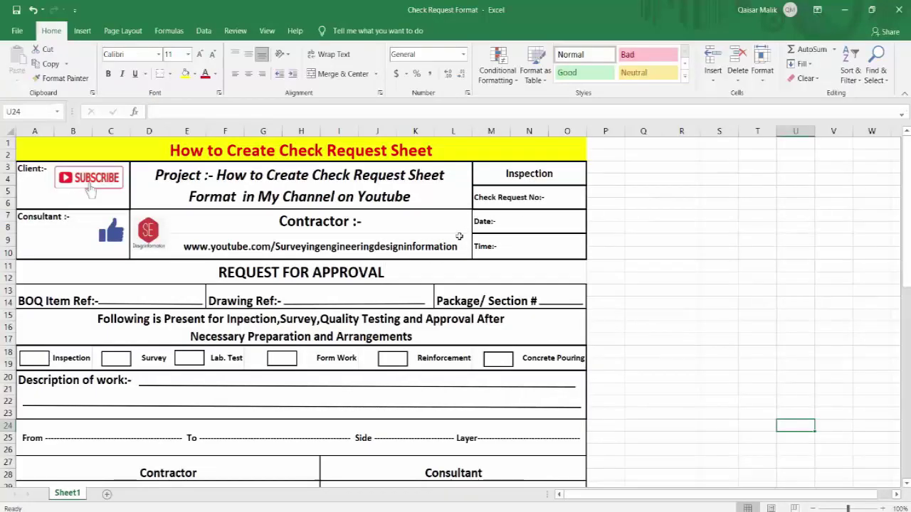
# - Print the sheet with Microsoft Print to PDF and save it as "RFA Sheet" in the Documents folder
pyautogui.hotkey('ctrl', 'p')
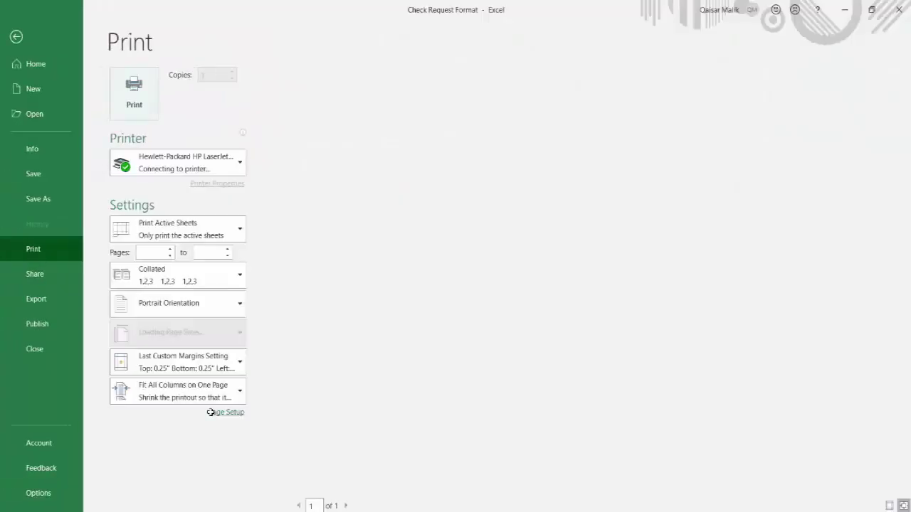
pyautogui.click(197, 163)
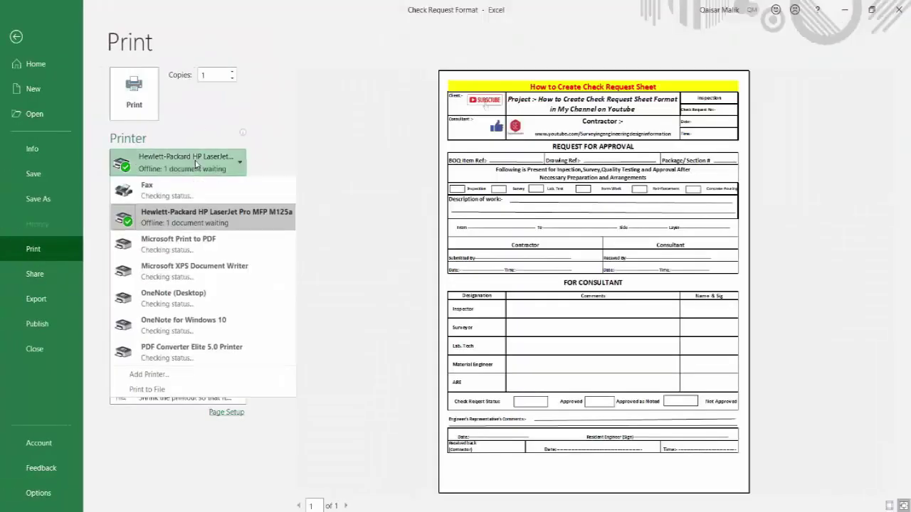
pyautogui.click(182, 245)
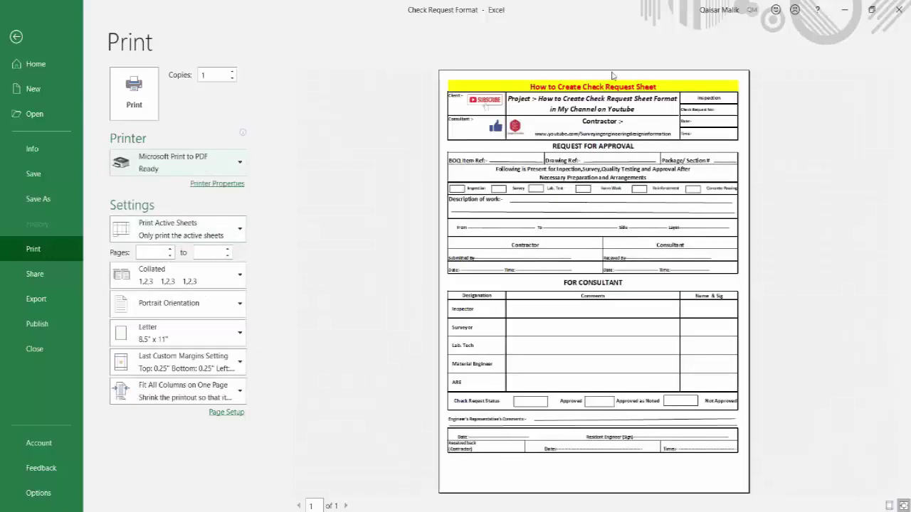
pyautogui.click(134, 96)
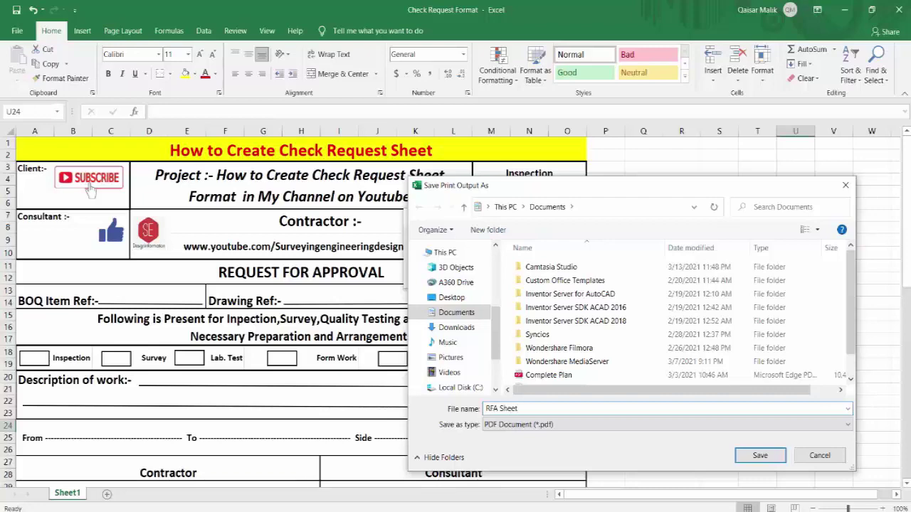
pyautogui.click(759, 456)
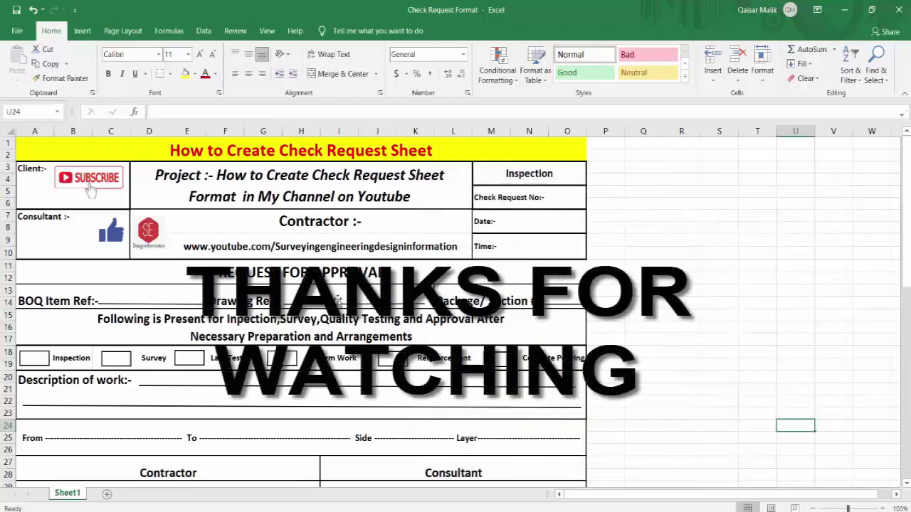
pyautogui.scroll(-4, 338, 302)
pyautogui.scroll(-5, 301, 244)
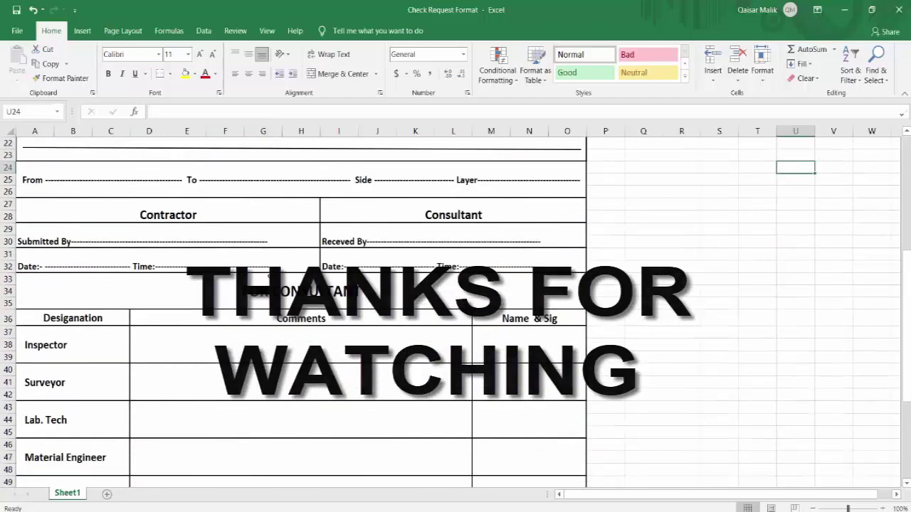